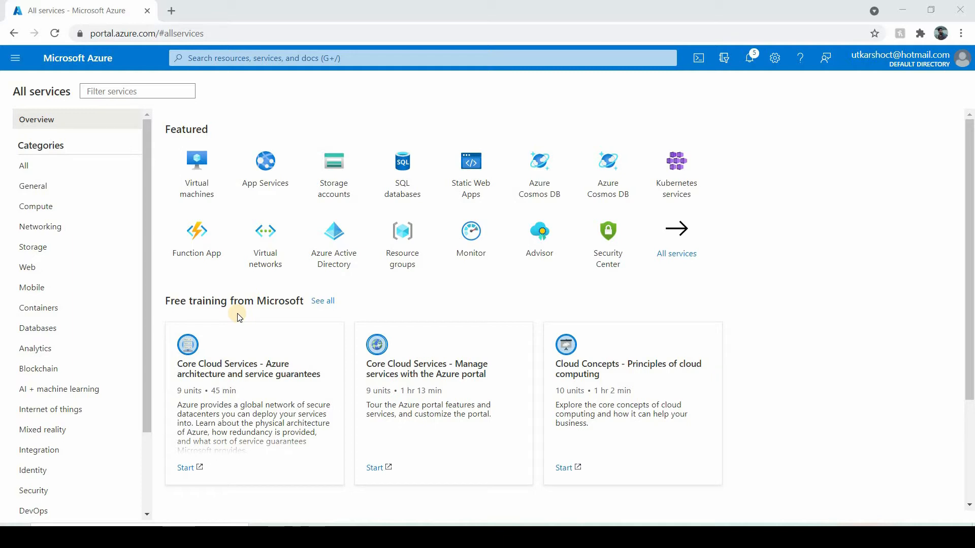
# Step: Switch to Eclipse, widen the Project Explorer and clear the previous Application launch from the console
pyautogui.click(671, 536)
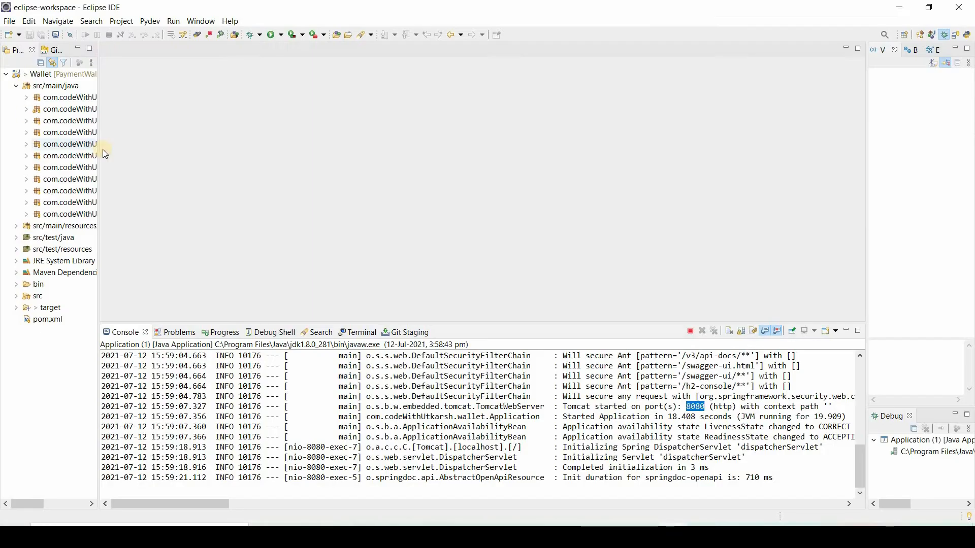
pyautogui.moveTo(99, 89); pyautogui.dragTo(159, 87)
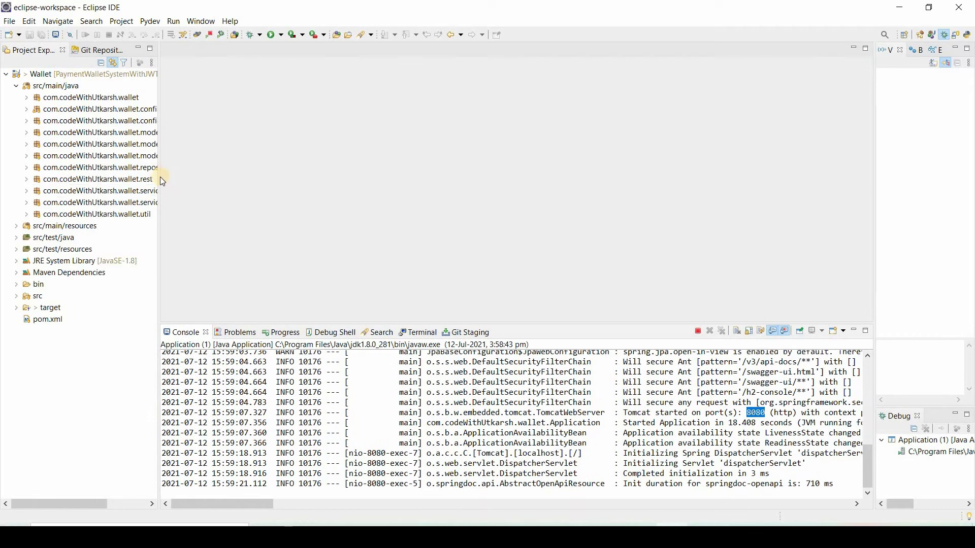
pyautogui.click(710, 331)
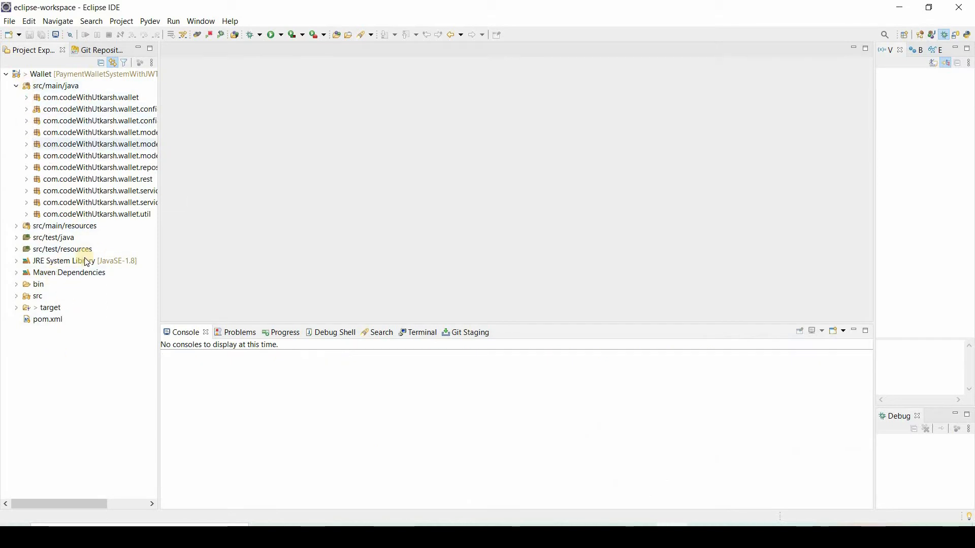
# Step: Run Application.java from the Wallet project's root wallet package as a Java application
pyautogui.doubleClick(76, 98)
pyautogui.rightClick(76, 110)
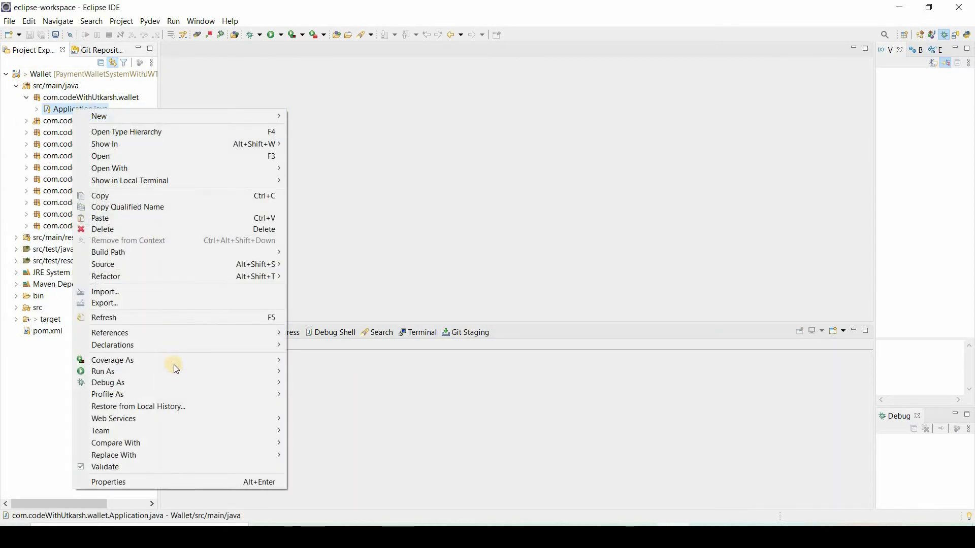
pyautogui.moveTo(182, 374)
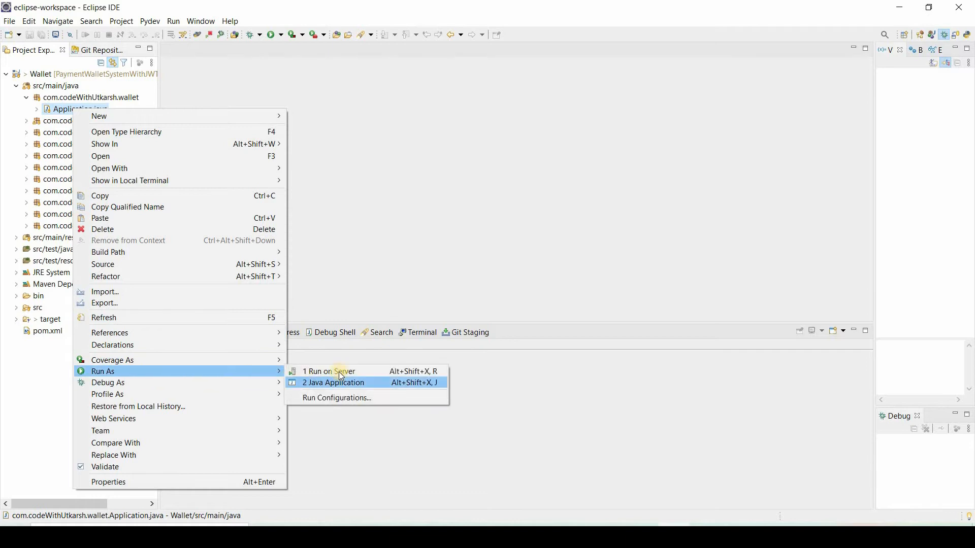
pyautogui.click(341, 383)
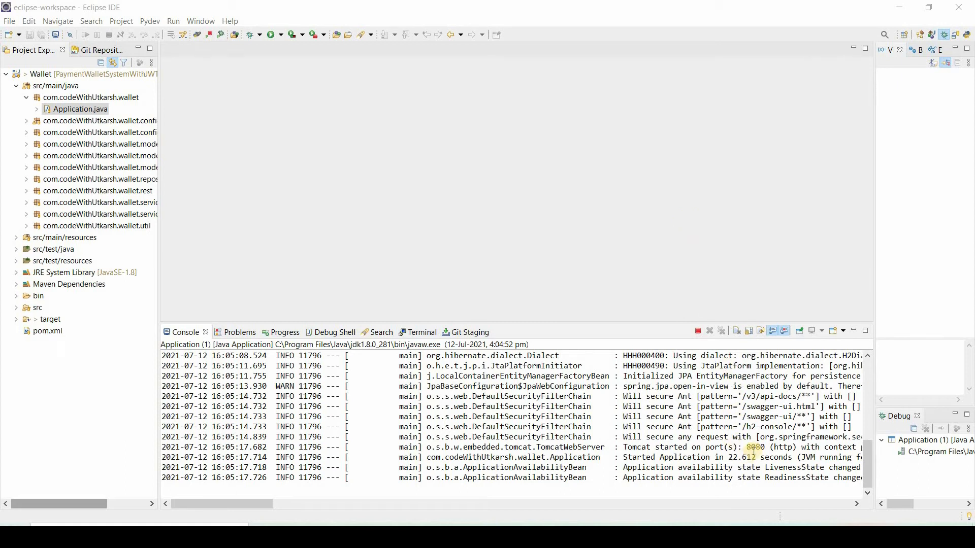
# Step: Switch to Chrome, open localhost:8080/swagger-ui.html in a new tab and look through the API endpoints and schemas
pyautogui.click(384, 509)
pyautogui.click(173, 11)
pyautogui.write('loca')
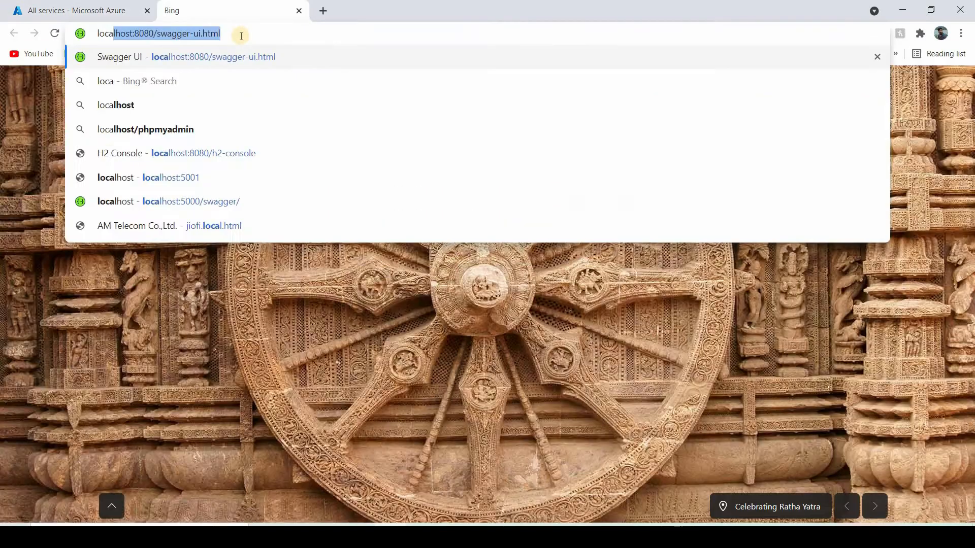
pyautogui.press('Return')
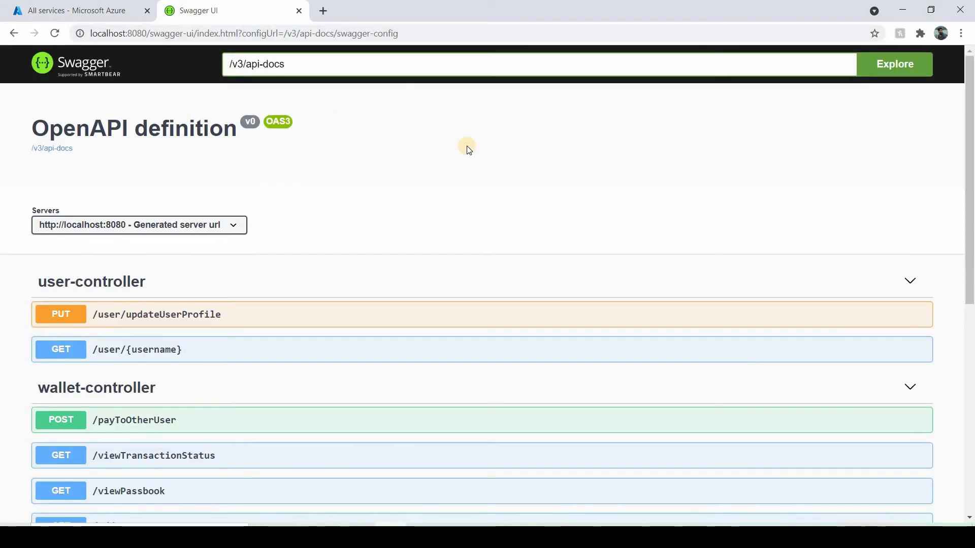
pyautogui.scroll(-1, 466, 148)
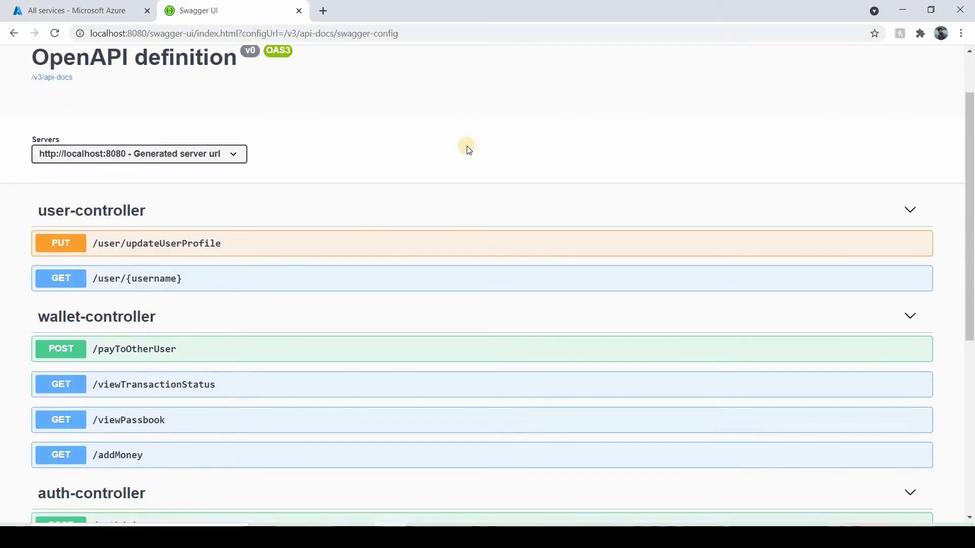
pyautogui.scroll(1, 466, 149)
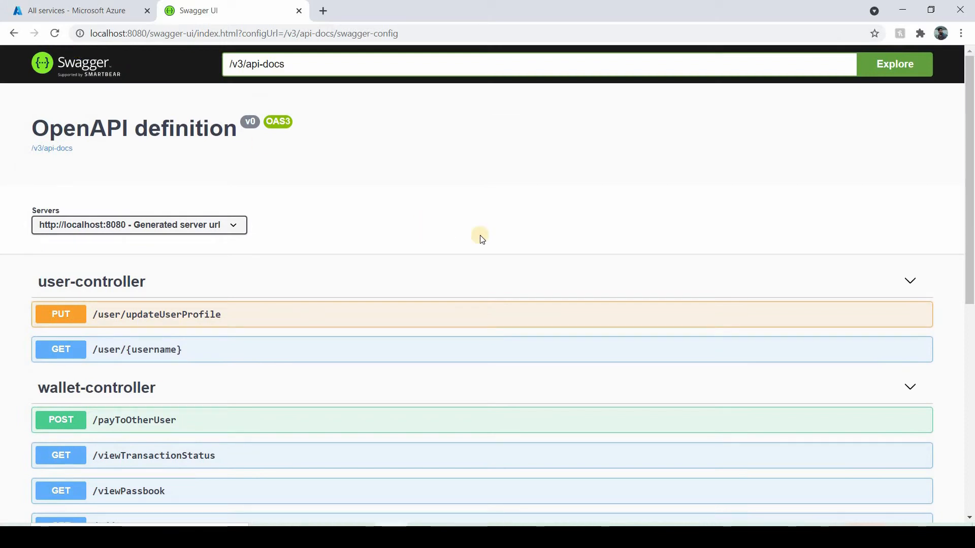
pyautogui.scroll(-8, 481, 238)
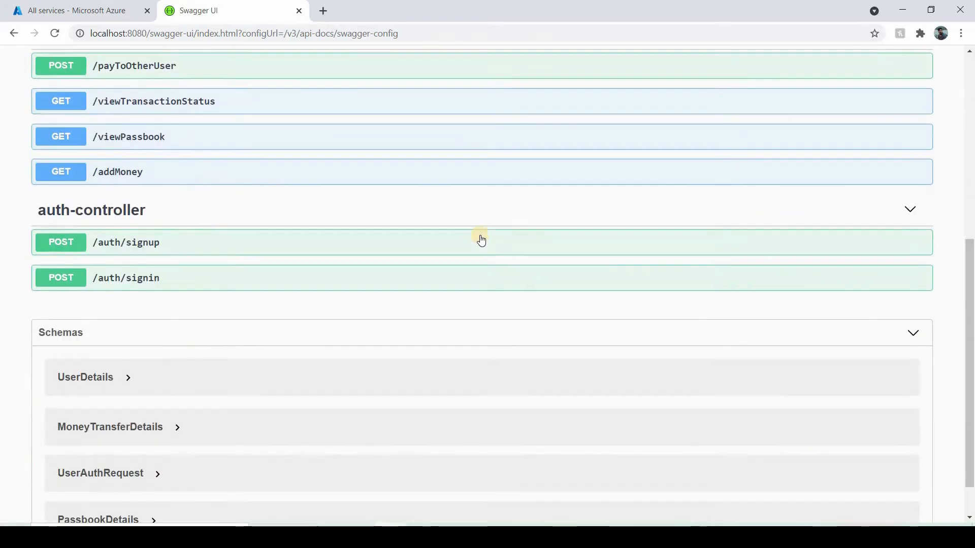
pyautogui.scroll(8, 481, 239)
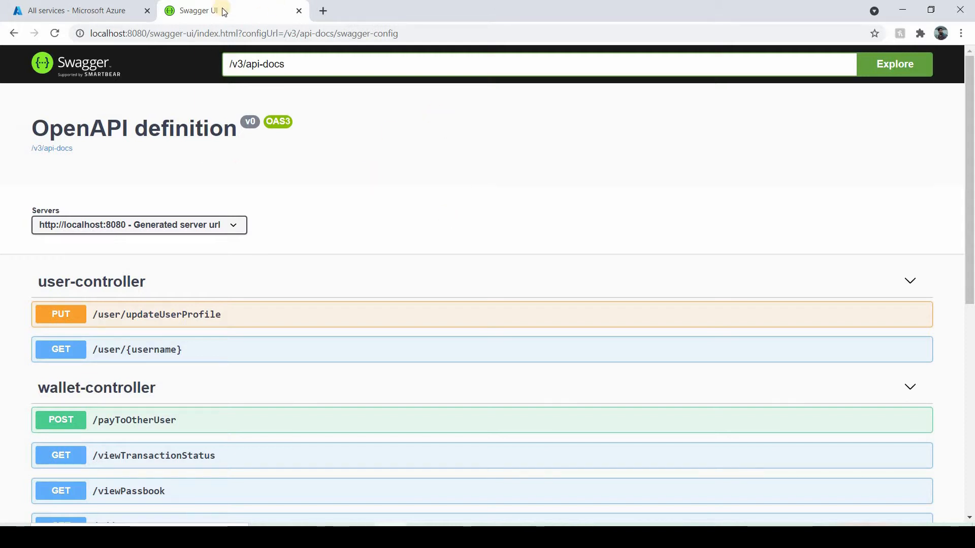
# Step: Close the Swagger UI page and return to the Azure portal's home page
pyautogui.click(127, 7)
pyautogui.click(299, 11)
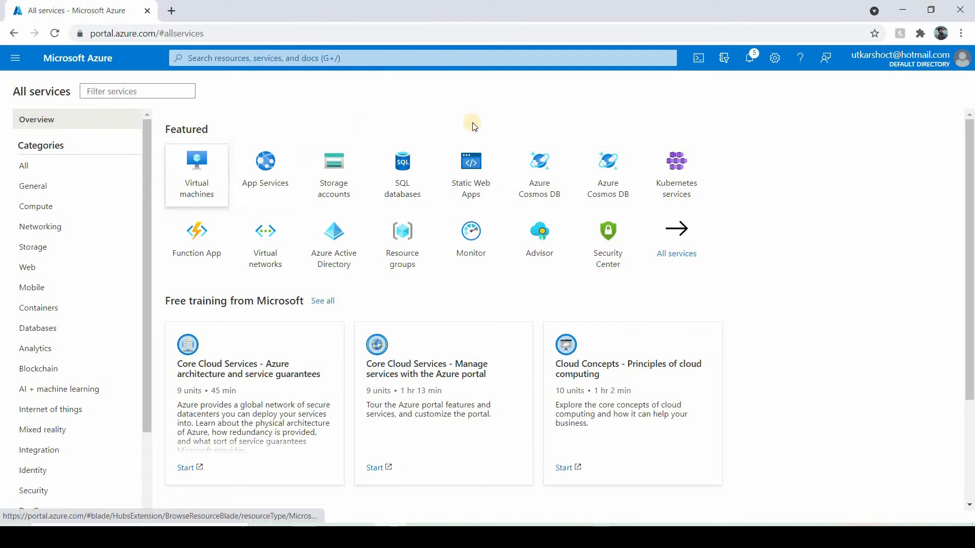
pyautogui.click(84, 58)
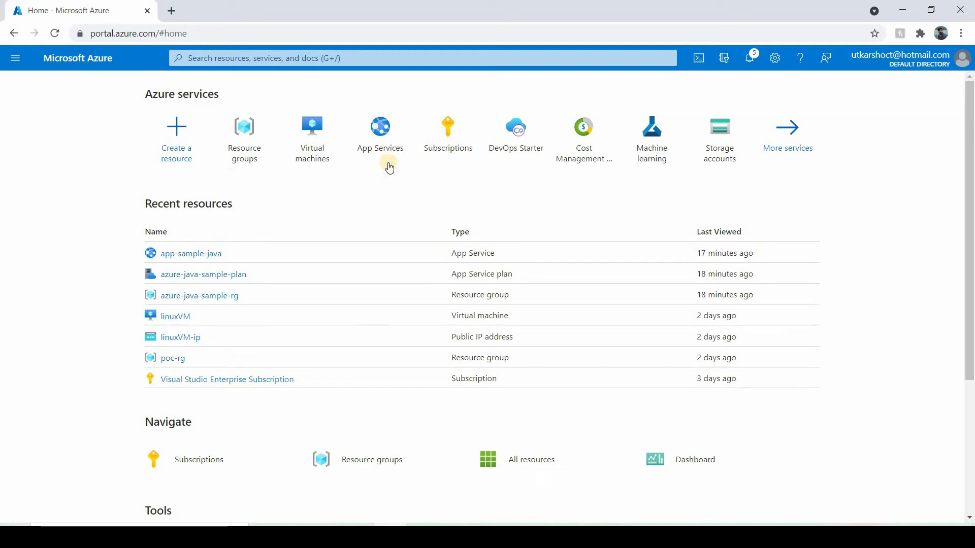
# Step: Search the portal for "app service", open App Services and start creating a new web app
pyautogui.moveTo(410, 158)
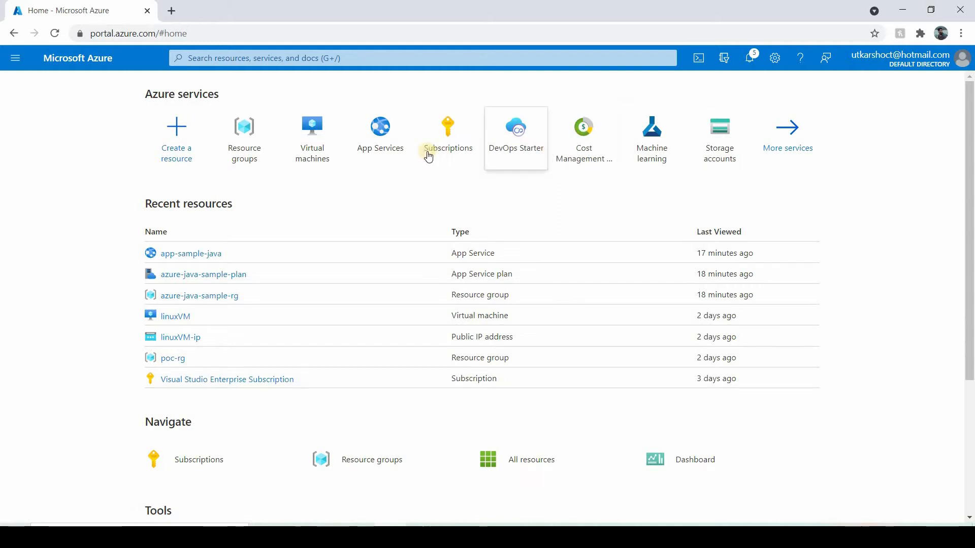
pyautogui.click(230, 60)
pyautogui.write('app service')
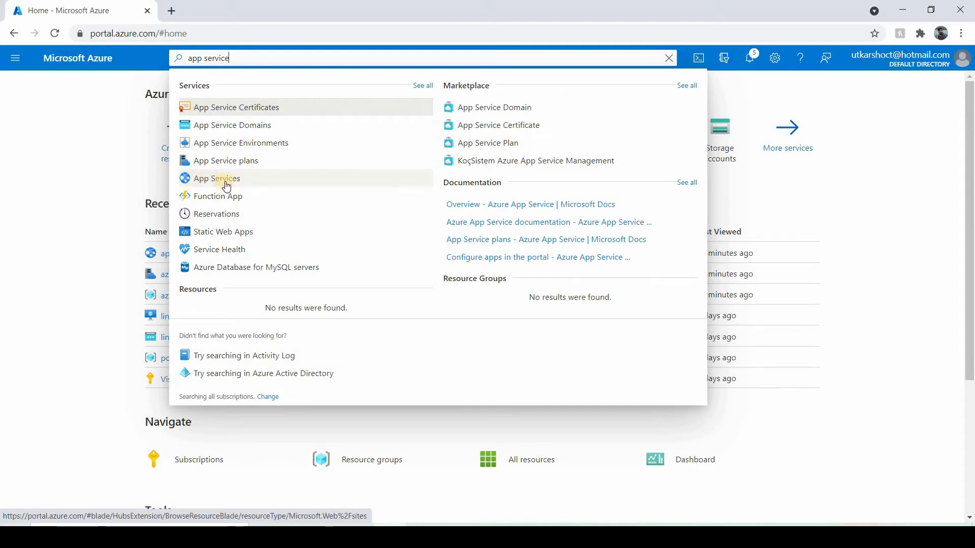
pyautogui.click(228, 185)
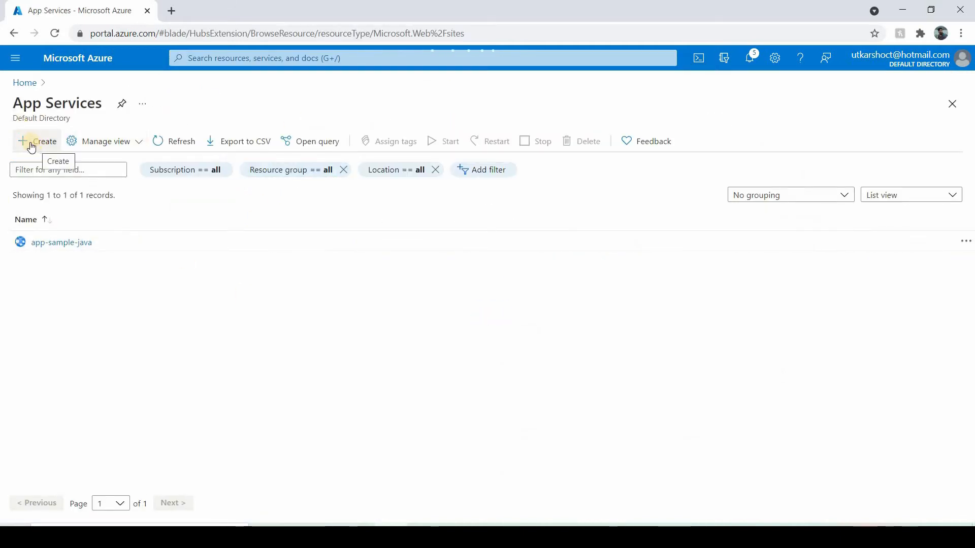
pyautogui.click(37, 147)
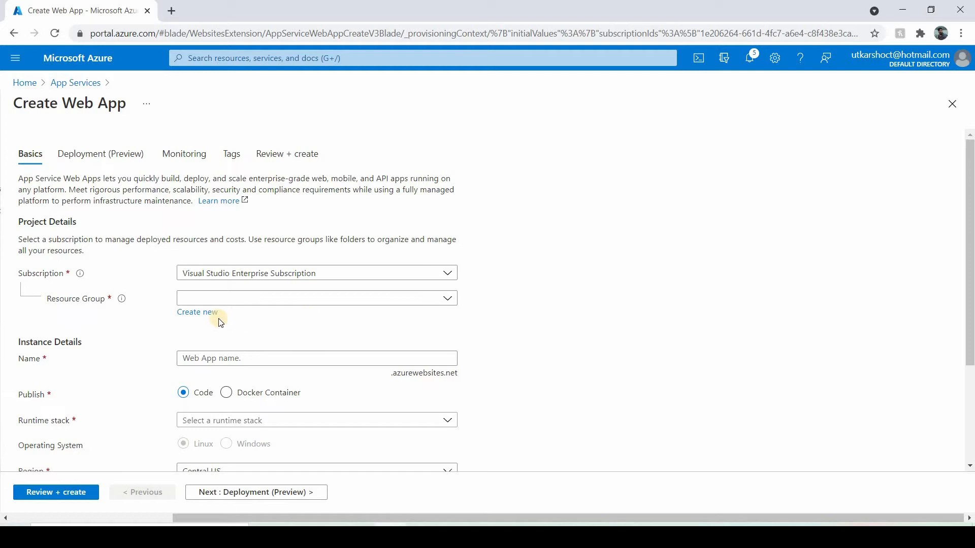
# Step: Look over the Create Web App form and check which subscriptions are available
pyautogui.scroll(-3, 220, 323)
pyautogui.scroll(3, 219, 323)
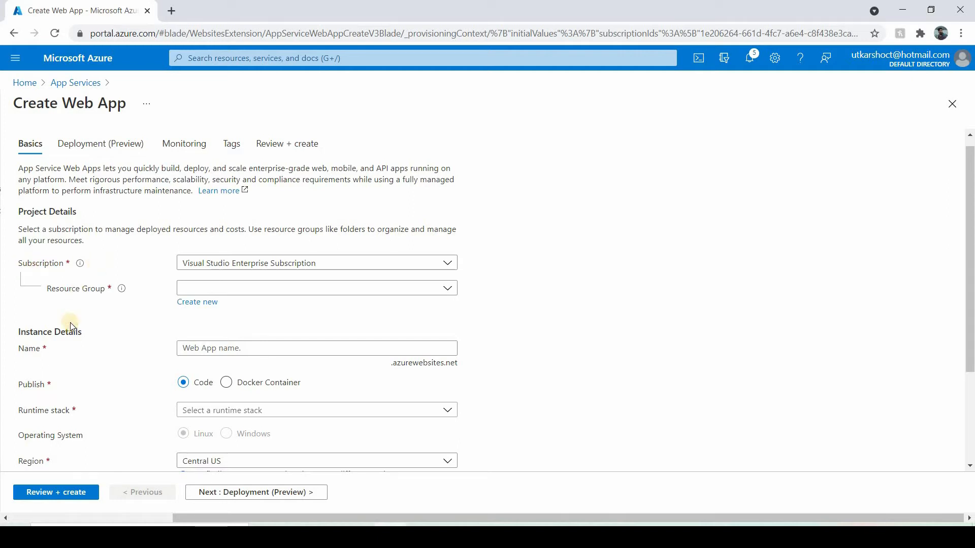
pyautogui.click(237, 266)
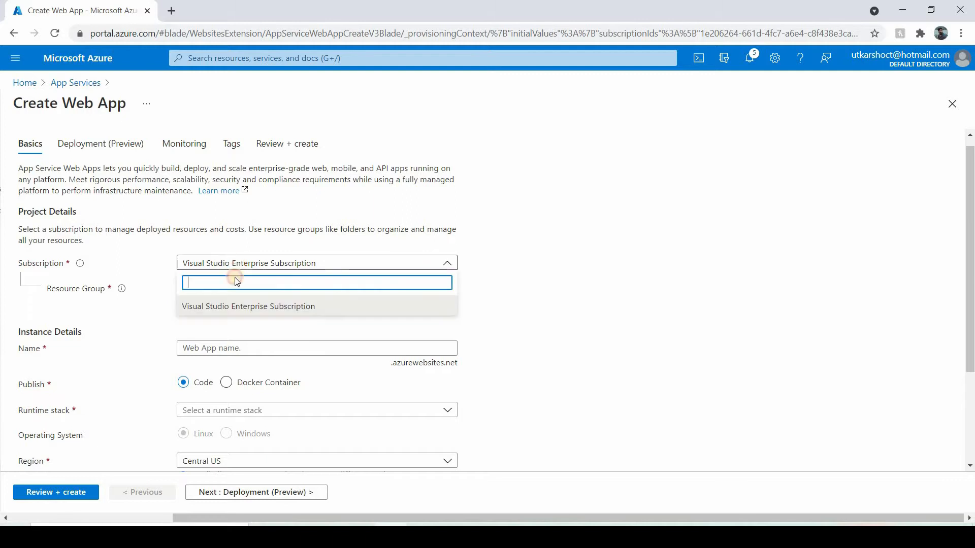
pyautogui.click(366, 266)
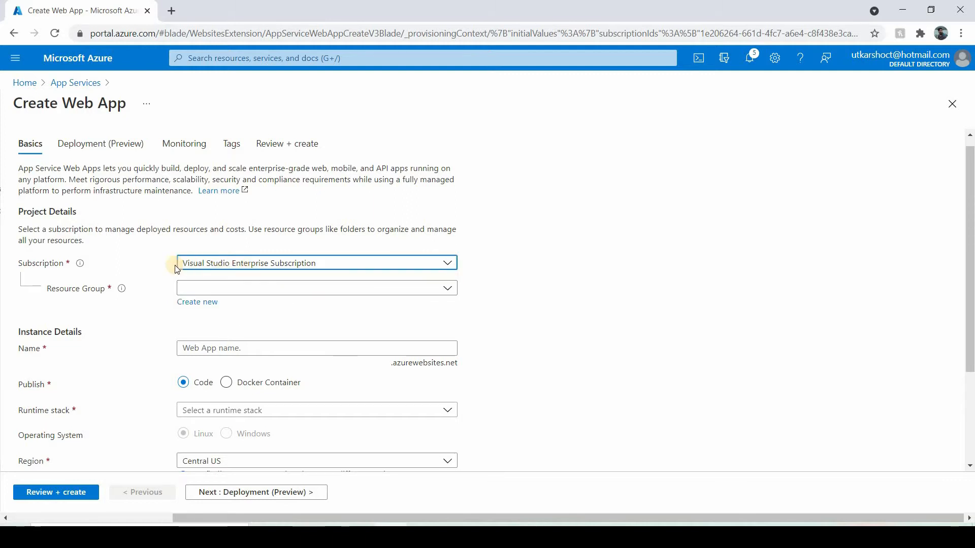
pyautogui.click(297, 264)
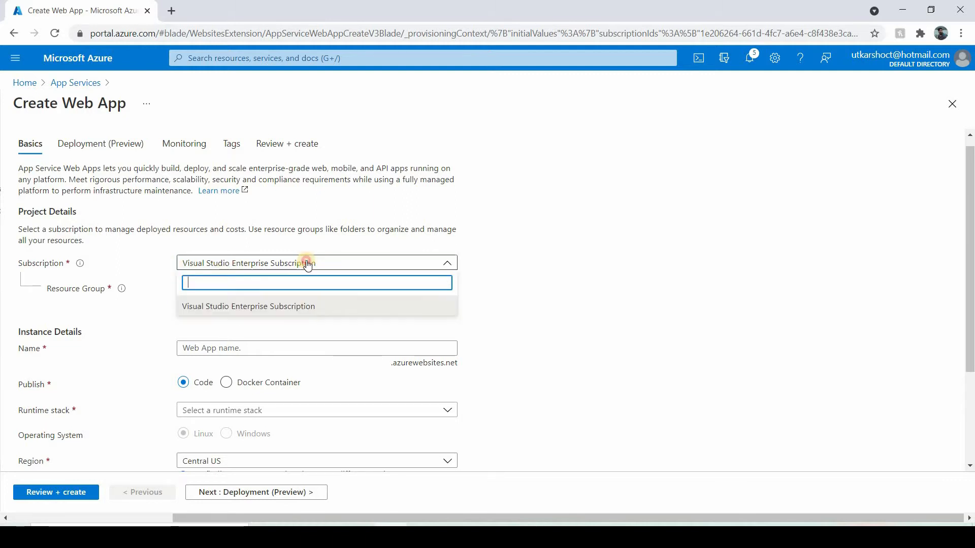
pyautogui.click(296, 266)
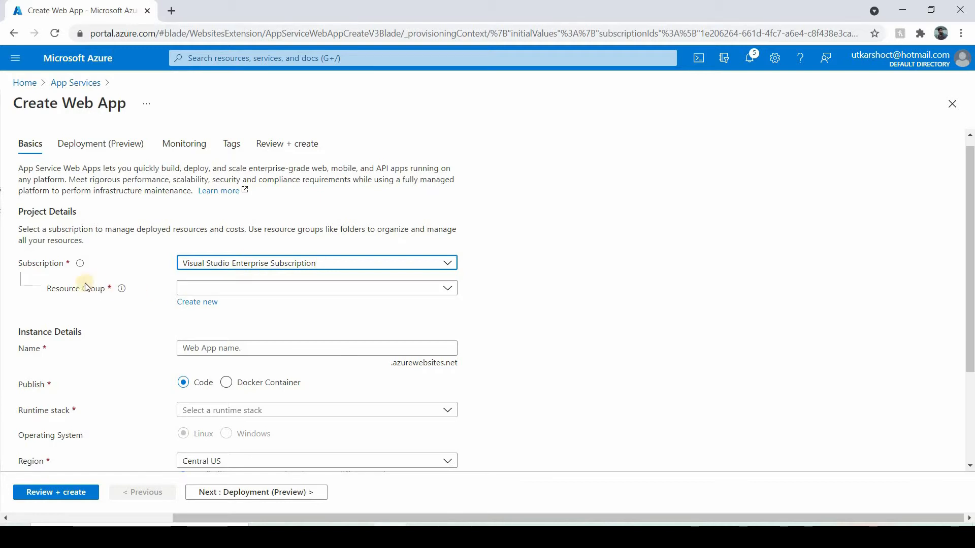
# Step: Assign the existing resource group poc-rg to the new web app
pyautogui.click(49, 287)
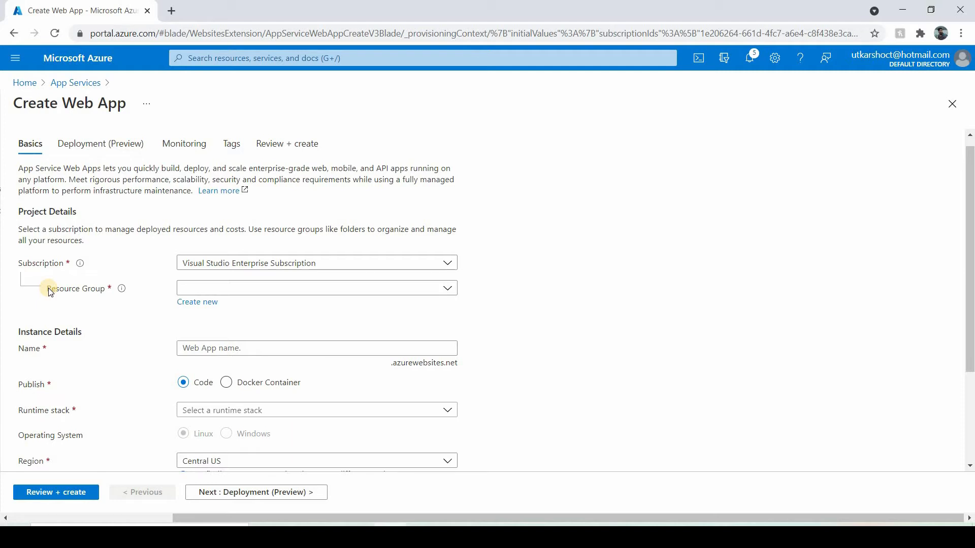
pyautogui.click(199, 288)
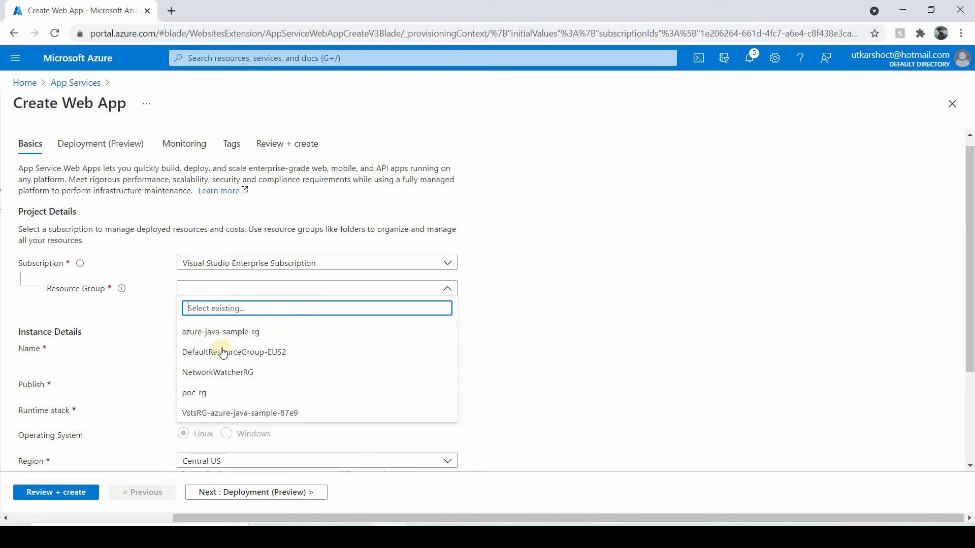
pyautogui.click(200, 292)
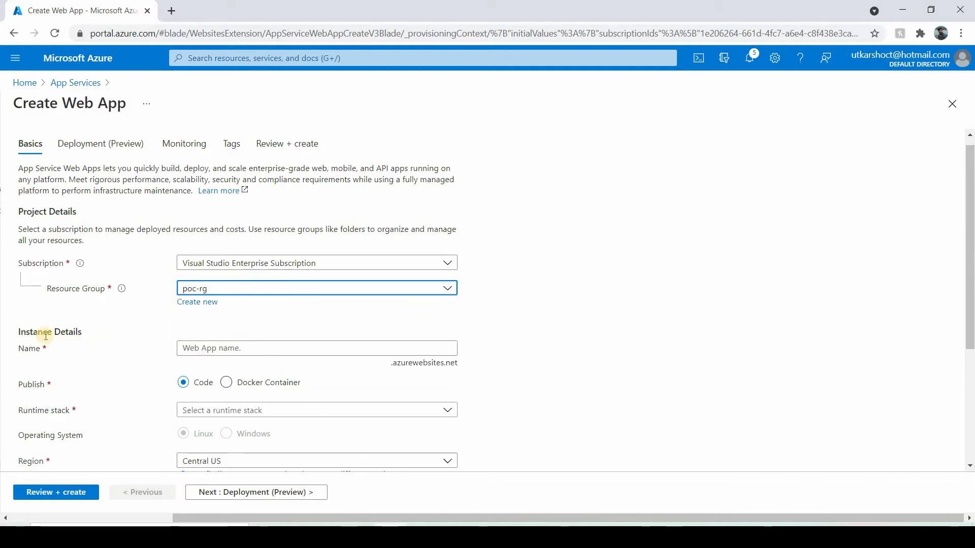
# Step: Name the web app app-wallet-cwu in the instance details
pyautogui.click(224, 349)
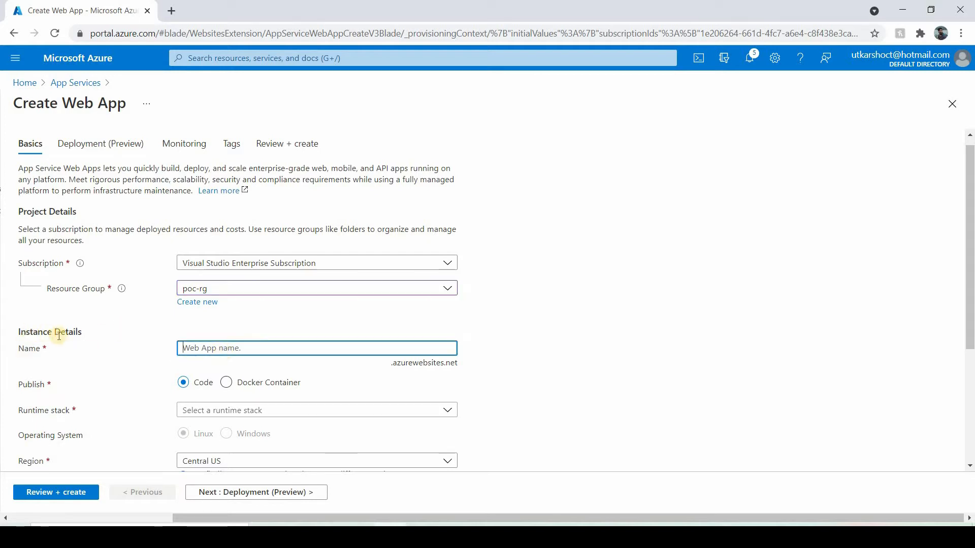
pyautogui.scroll(-2, 192, 285)
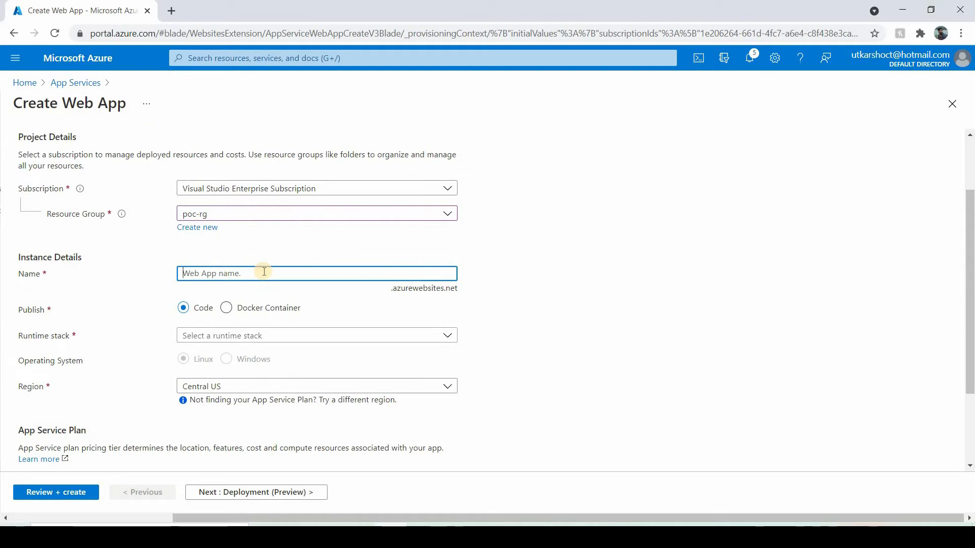
pyautogui.write('wallet')
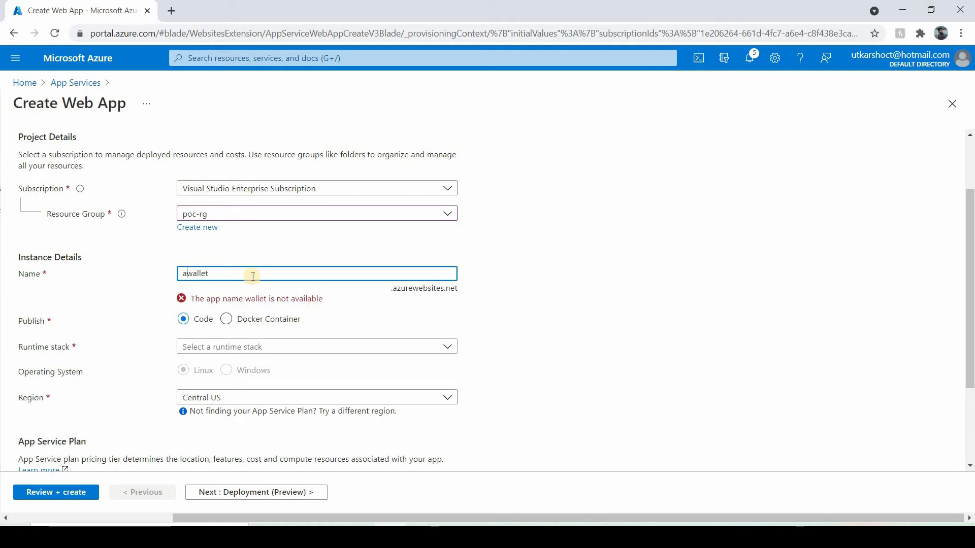
pyautogui.write('pp-')
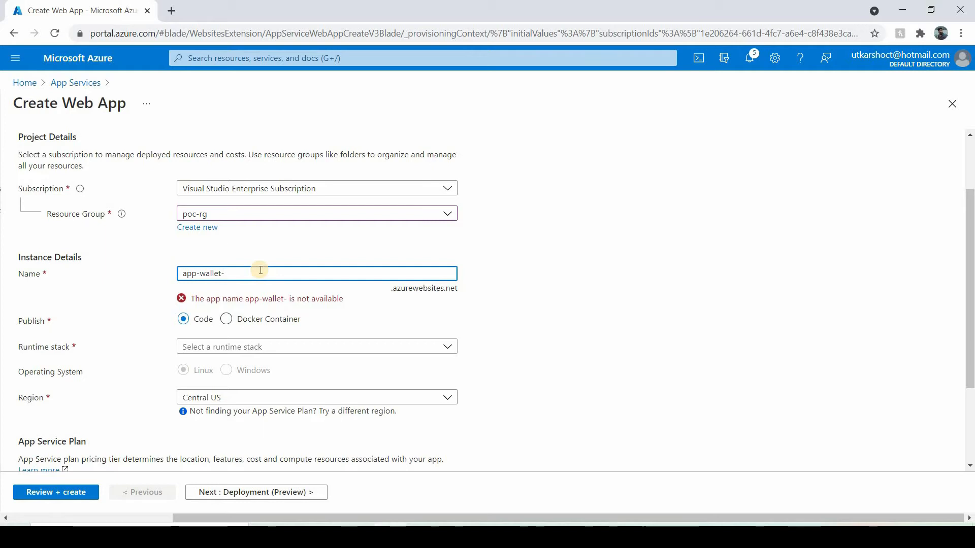
pyautogui.write('wu')
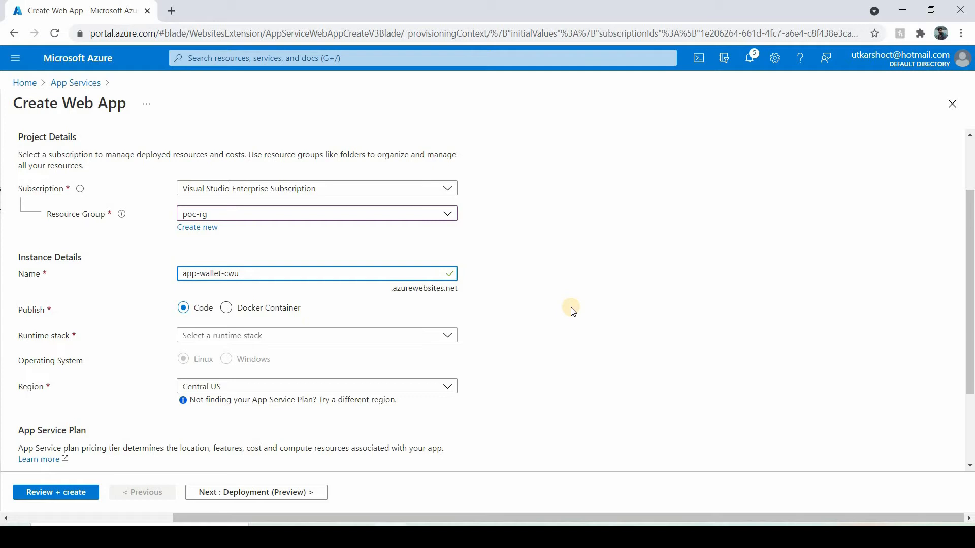
# Step: Set the web app's runtime stack to Java 8
pyautogui.scroll(-2, 573, 310)
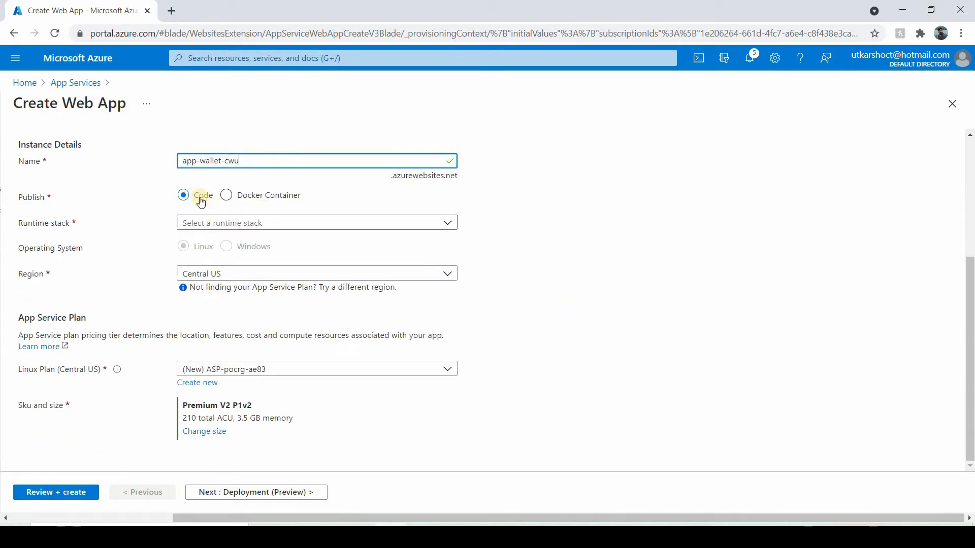
pyautogui.click(208, 227)
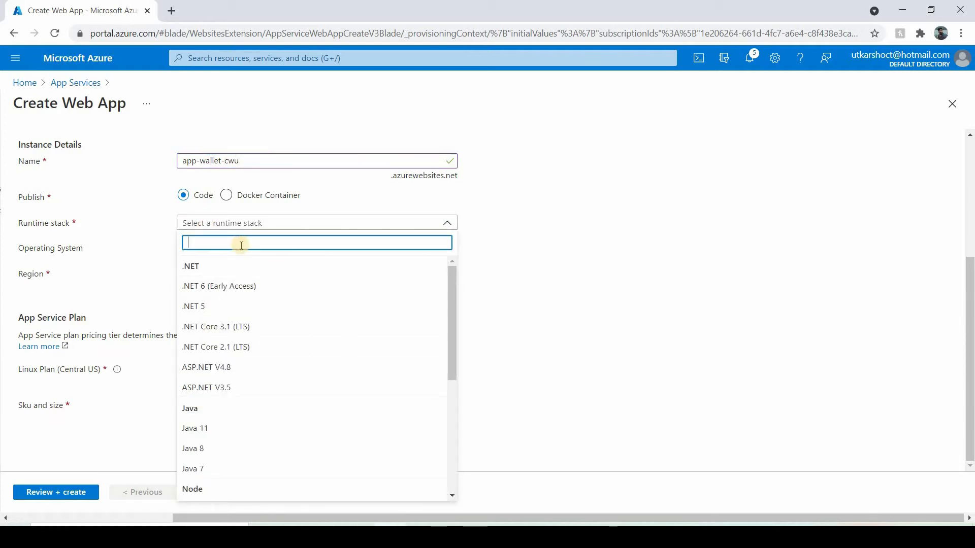
pyautogui.write('java')
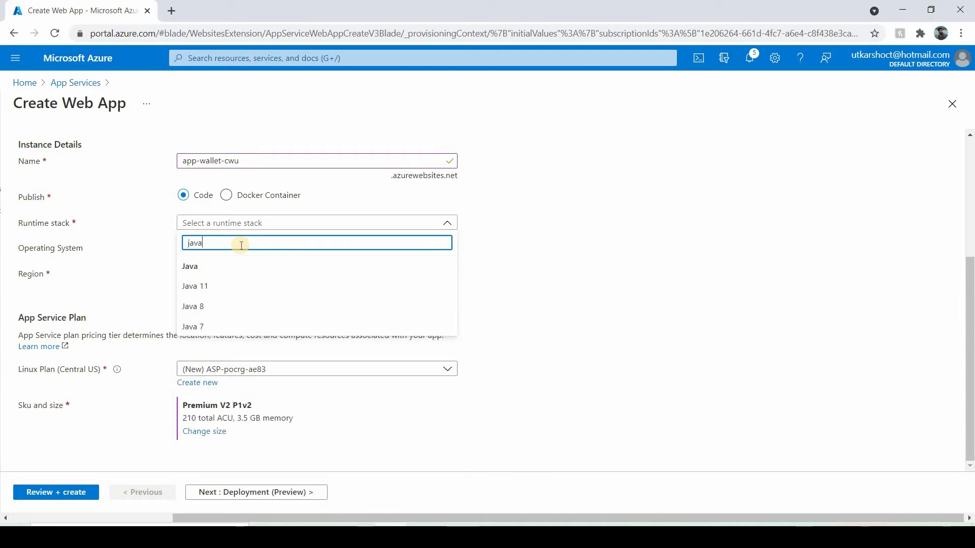
pyautogui.click(202, 305)
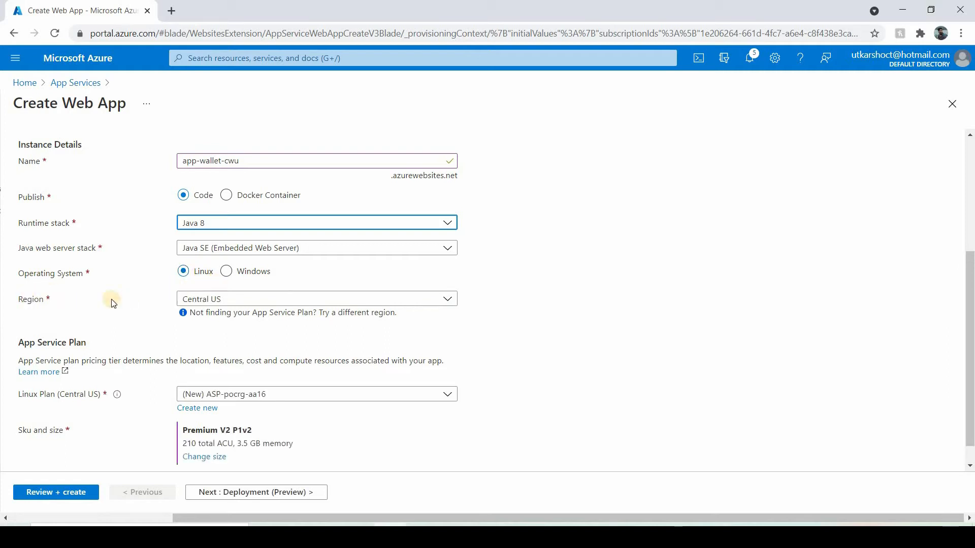
# Step: Set the web app's region to East US 2
pyautogui.click(290, 303)
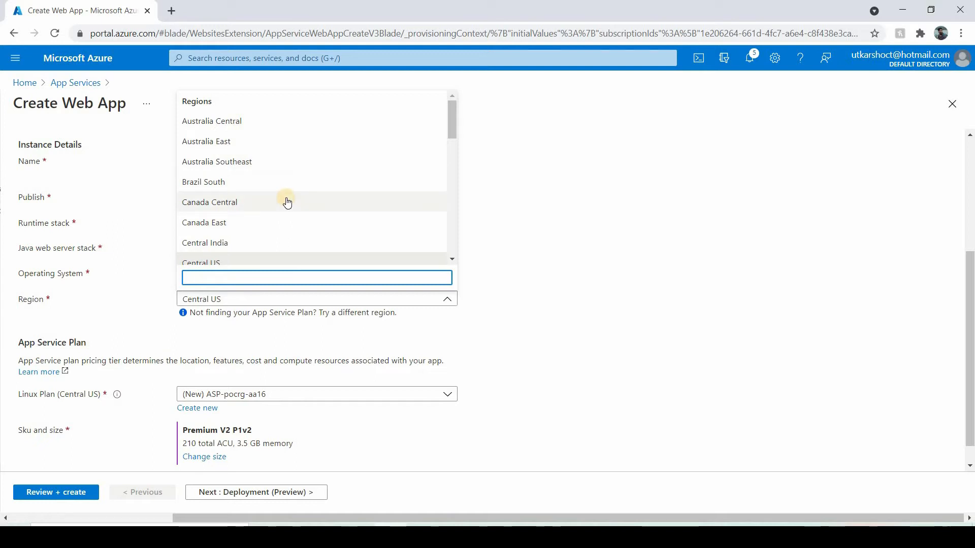
pyautogui.scroll(-3, 266, 205)
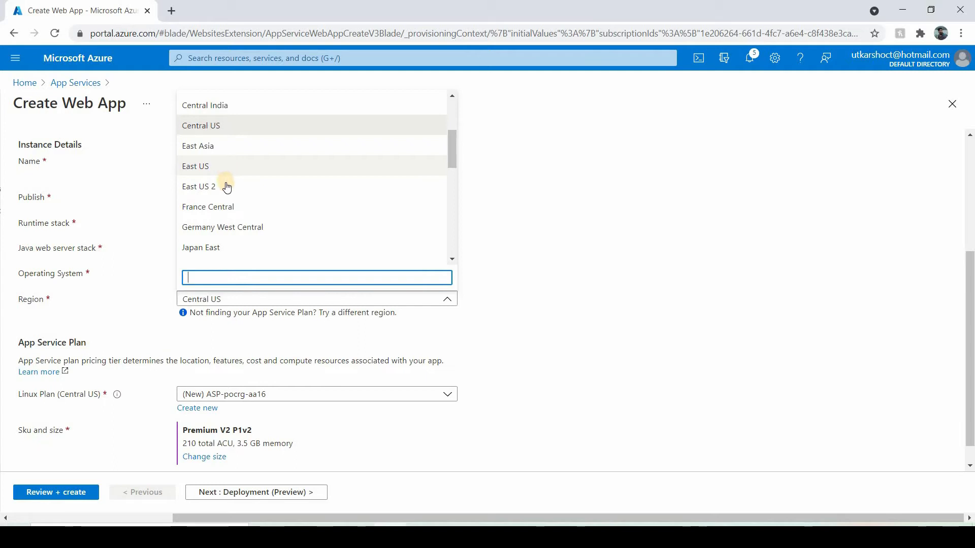
pyautogui.click(226, 184)
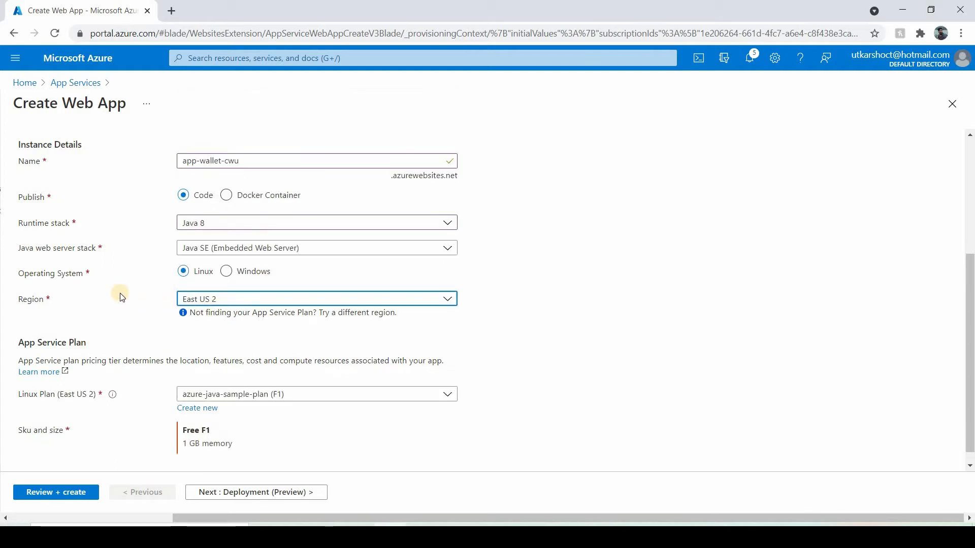
# Step: Accept the basic settings, leaving continuous deployment disabled and Application Insights set to No
pyautogui.scroll(-1, 120, 294)
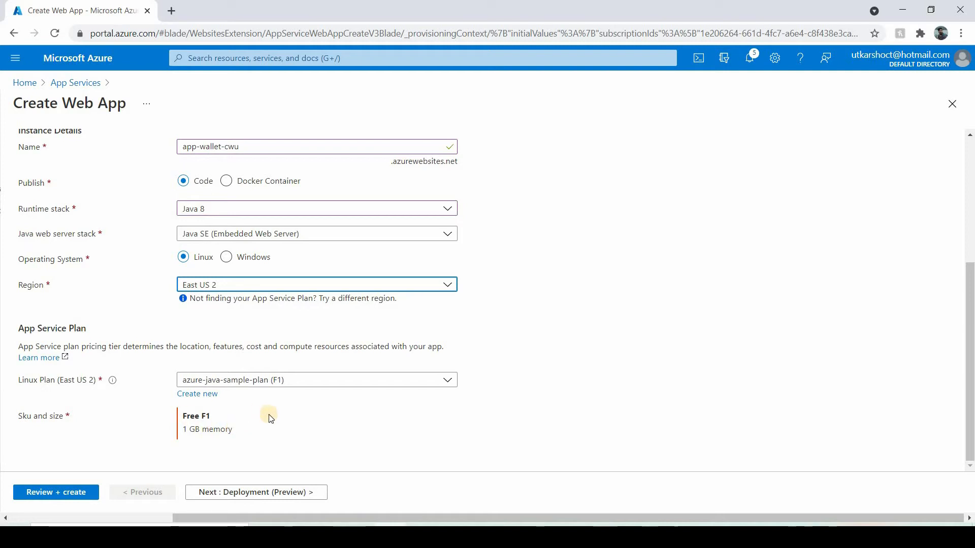
pyautogui.scroll(2, 365, 425)
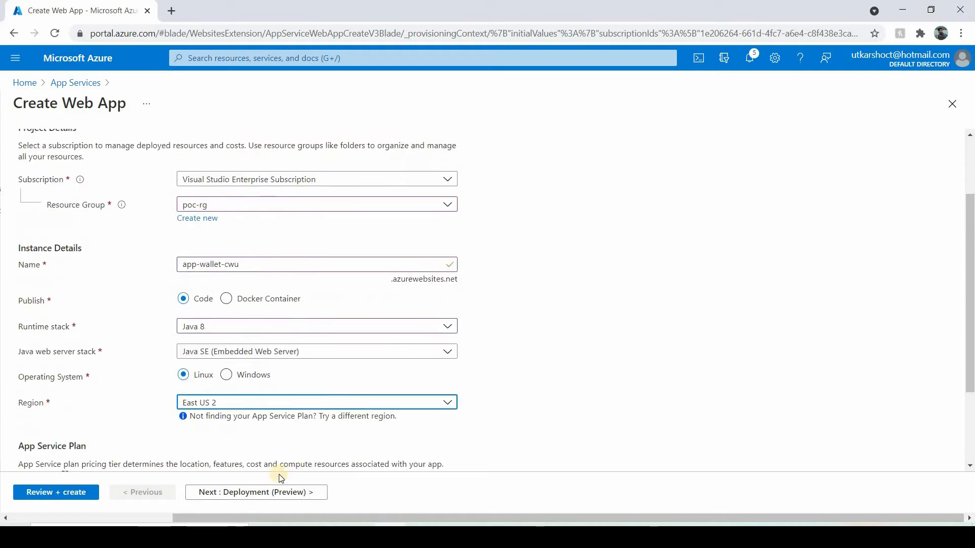
pyautogui.click(265, 493)
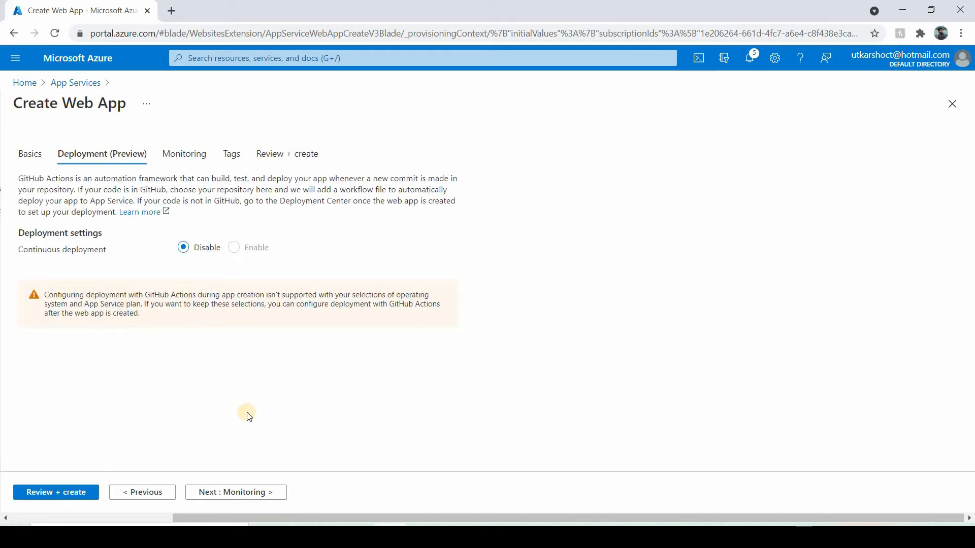
pyautogui.click(243, 497)
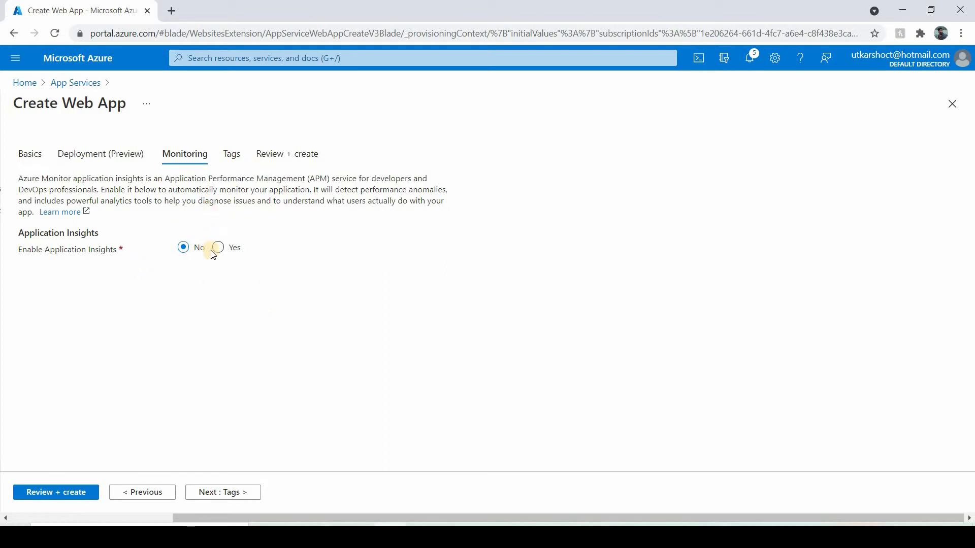
pyautogui.click(221, 493)
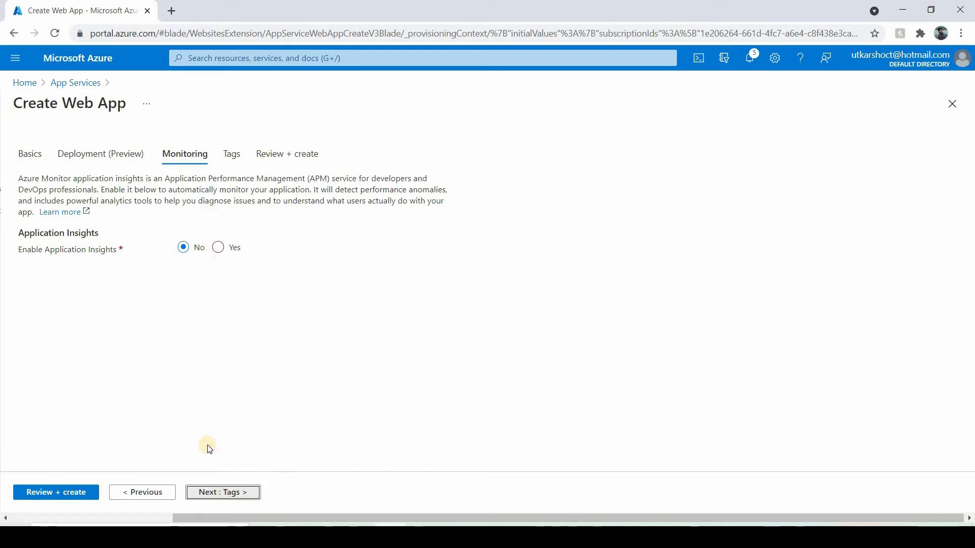
# Step: Add a CreatedBy tag to the web app with the creator's full name as its value
pyautogui.click(95, 252)
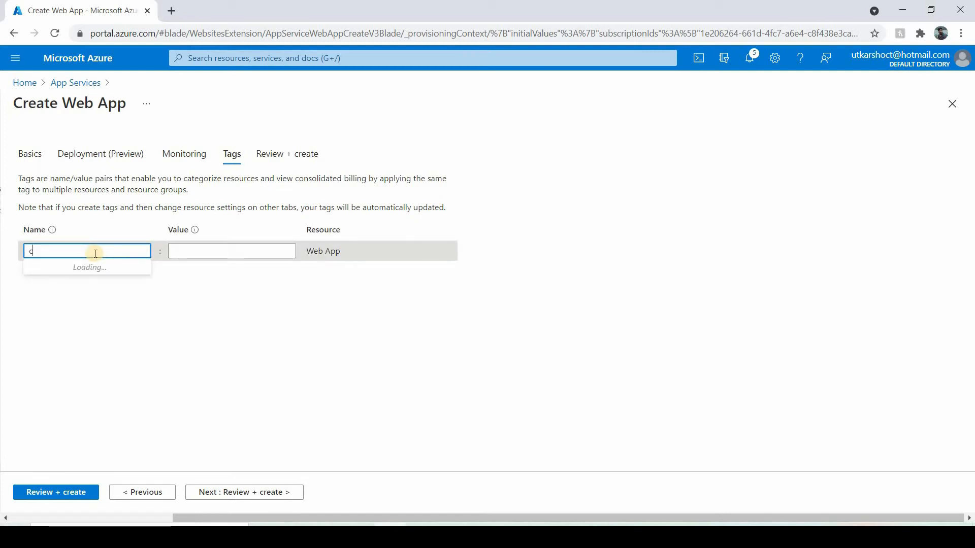
pyautogui.write('c')
pyautogui.click(45, 288)
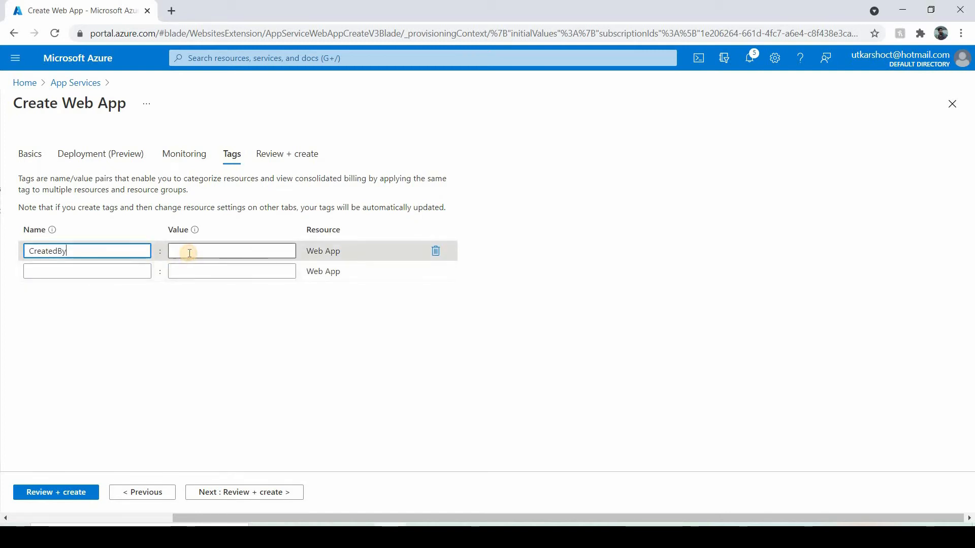
pyautogui.click(190, 253)
pyautogui.click(233, 270)
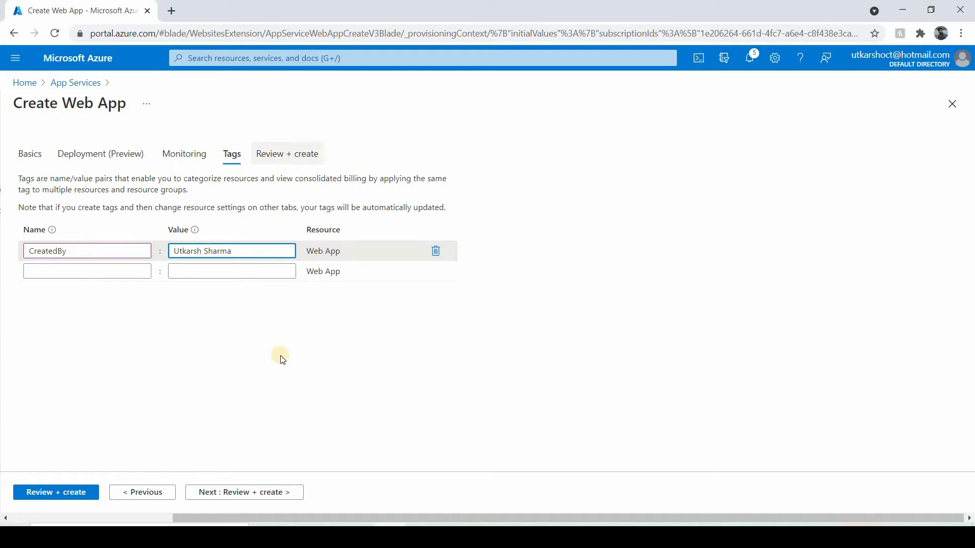
# Step: Review the summary of the web app's settings and create the web app
pyautogui.click(249, 492)
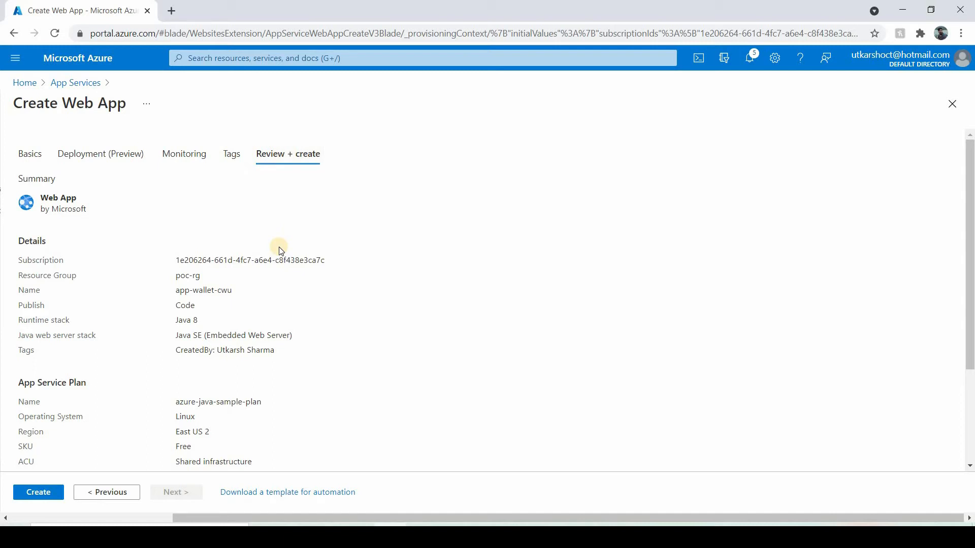
pyautogui.scroll(-3, 282, 251)
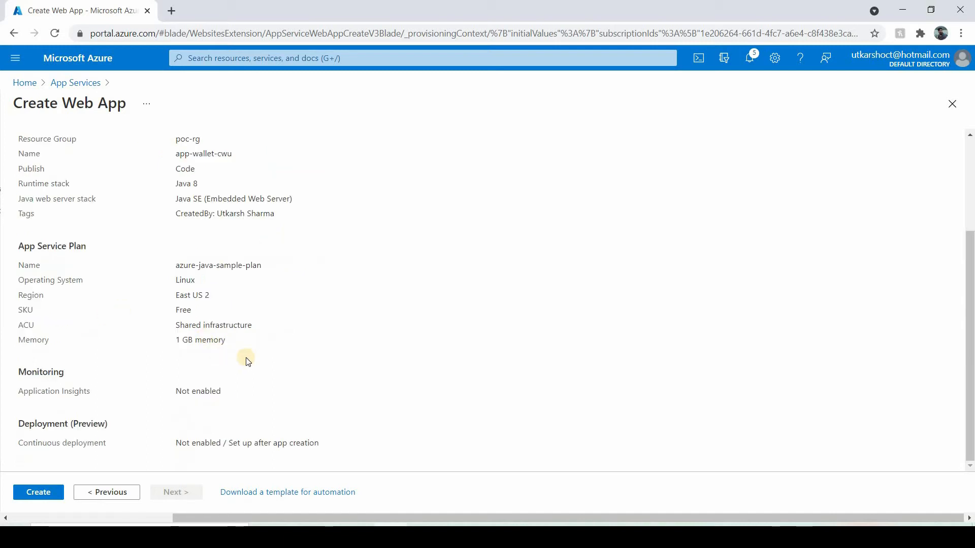
pyautogui.scroll(3, 247, 362)
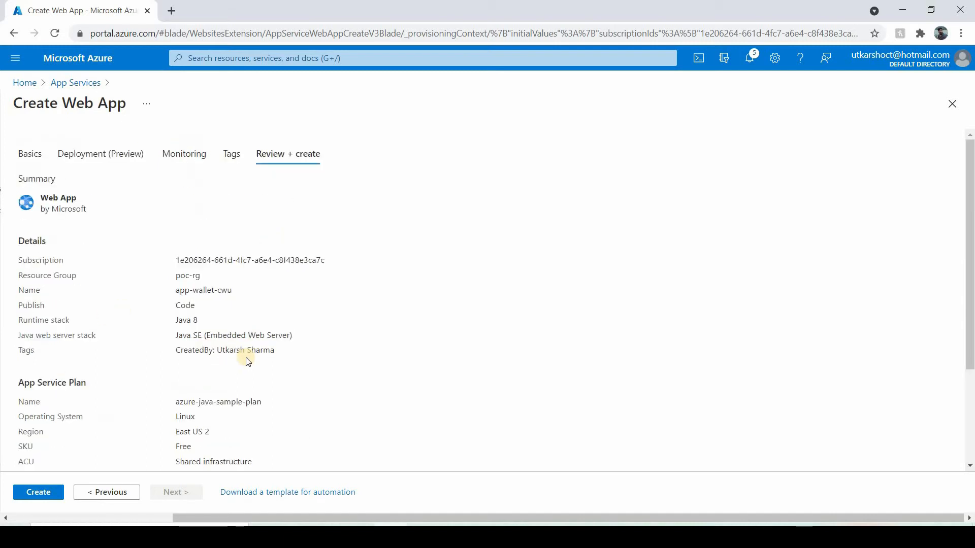
pyautogui.scroll(-3, 247, 362)
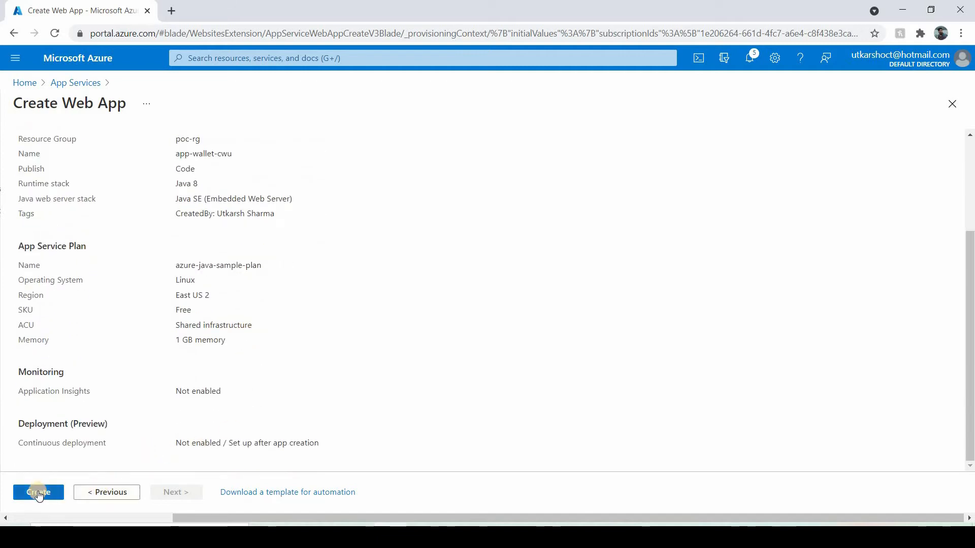
pyautogui.scroll(3, 82, 370)
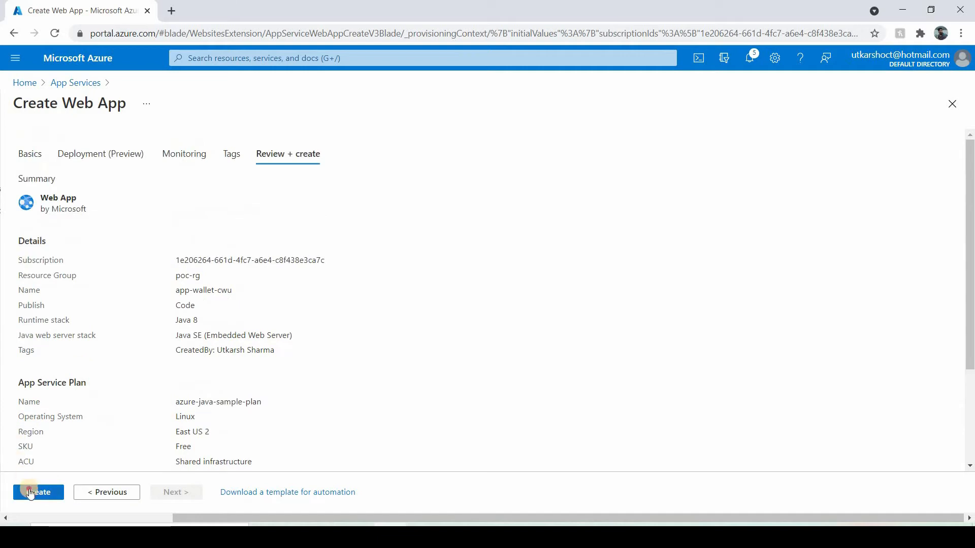
pyautogui.click(37, 492)
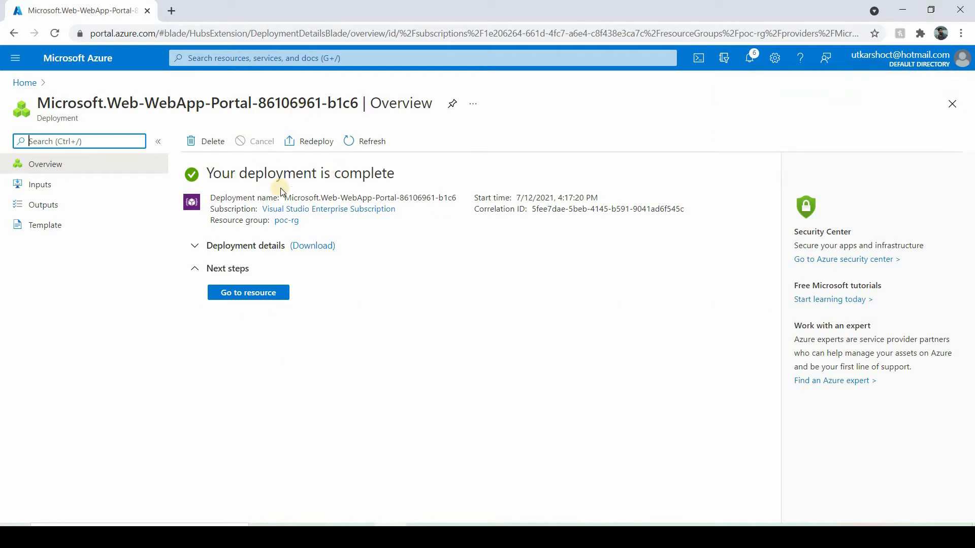
# Step: Open the deployed app-wallet-cwu resource and browse its default site to check that the app service is running
pyautogui.click(253, 296)
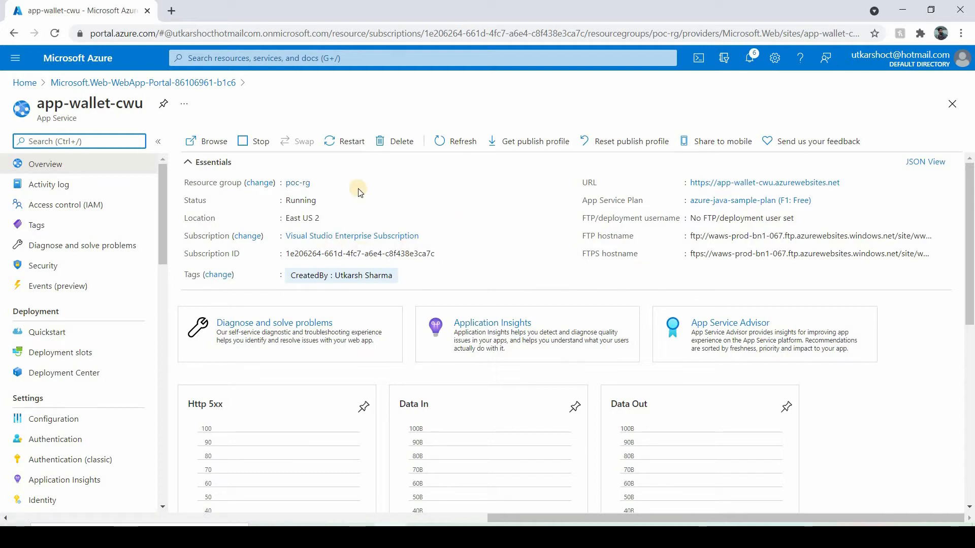
pyautogui.click(195, 144)
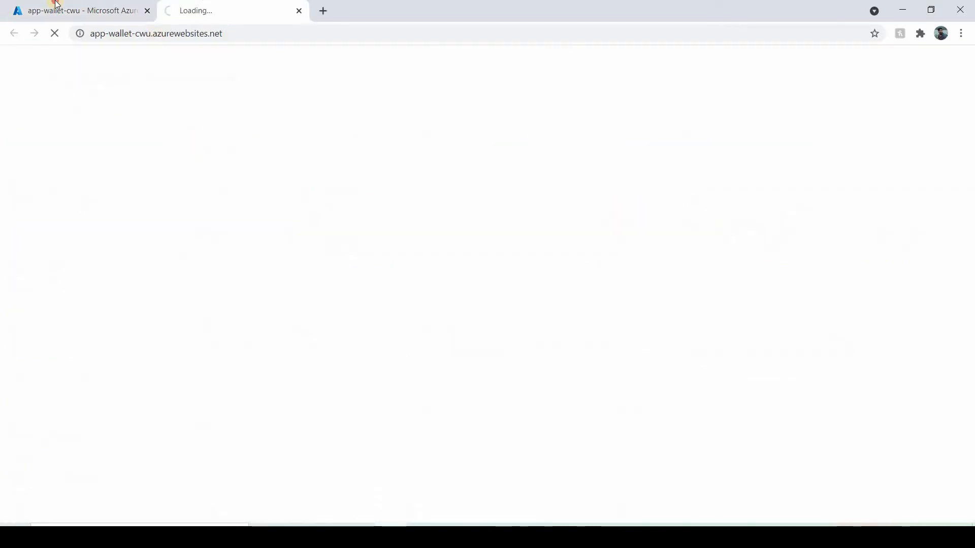
pyautogui.click(57, 5)
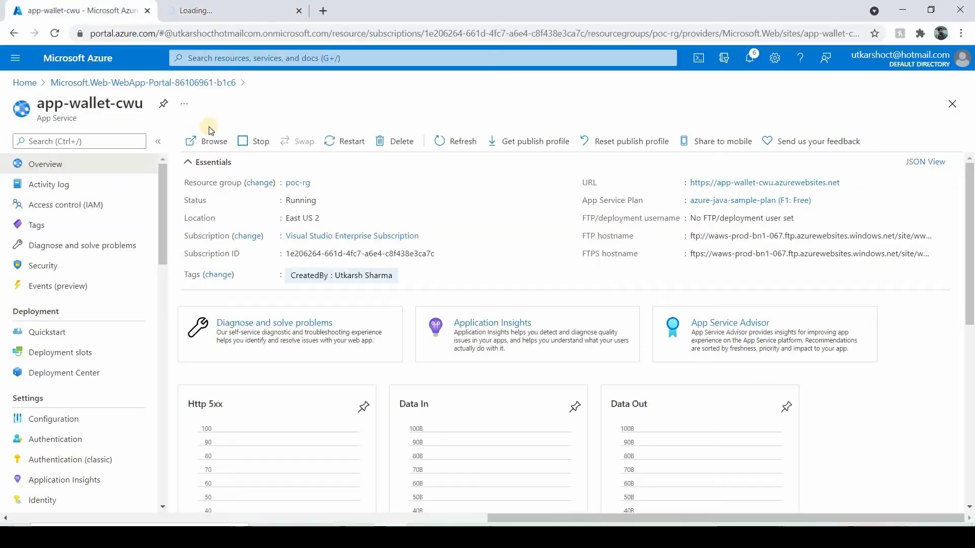
pyautogui.click(212, 10)
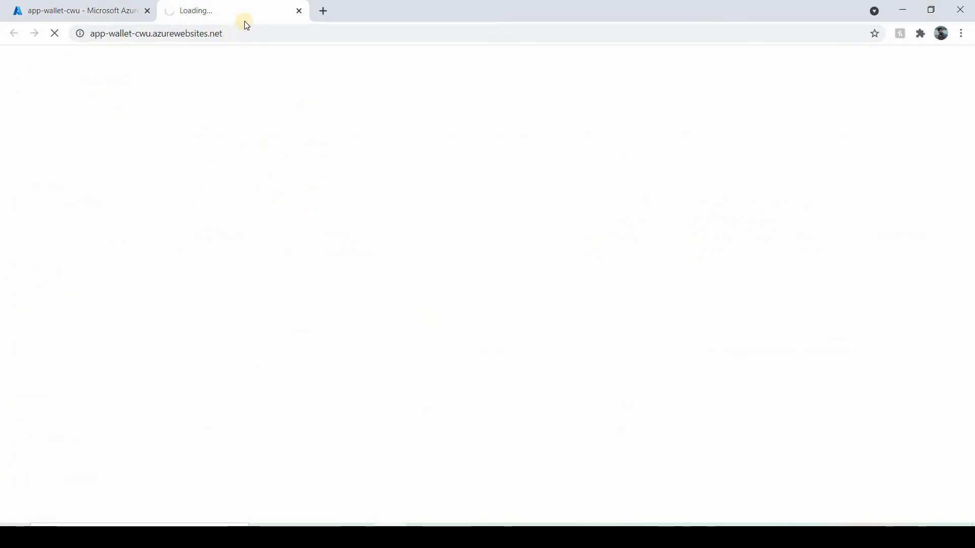
pyautogui.click(272, 35)
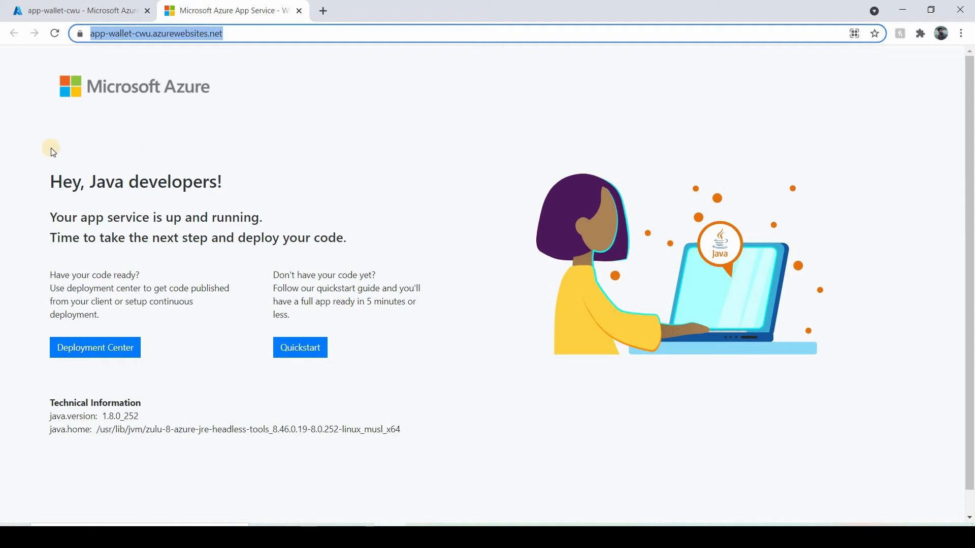
pyautogui.click(51, 10)
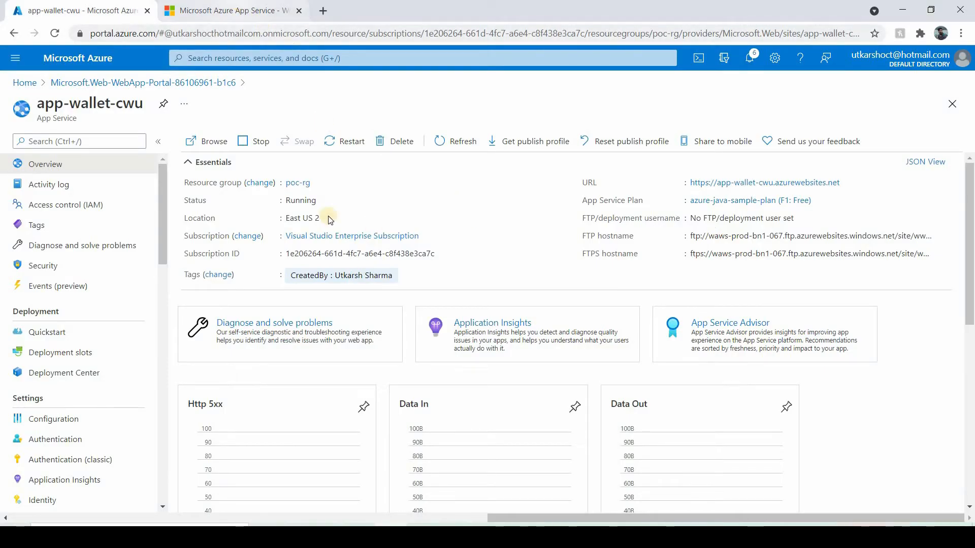
pyautogui.click(234, 11)
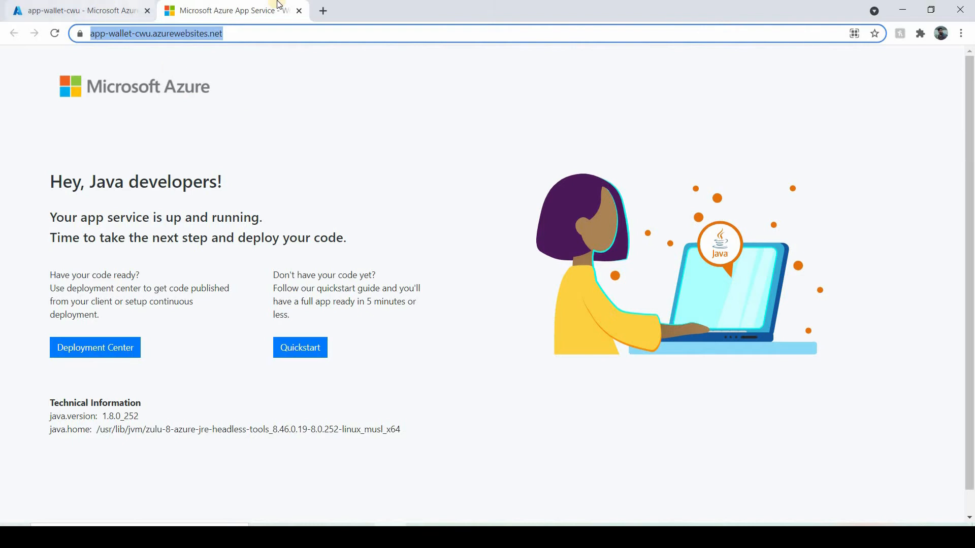
pyautogui.click(98, 5)
pyautogui.click(238, 9)
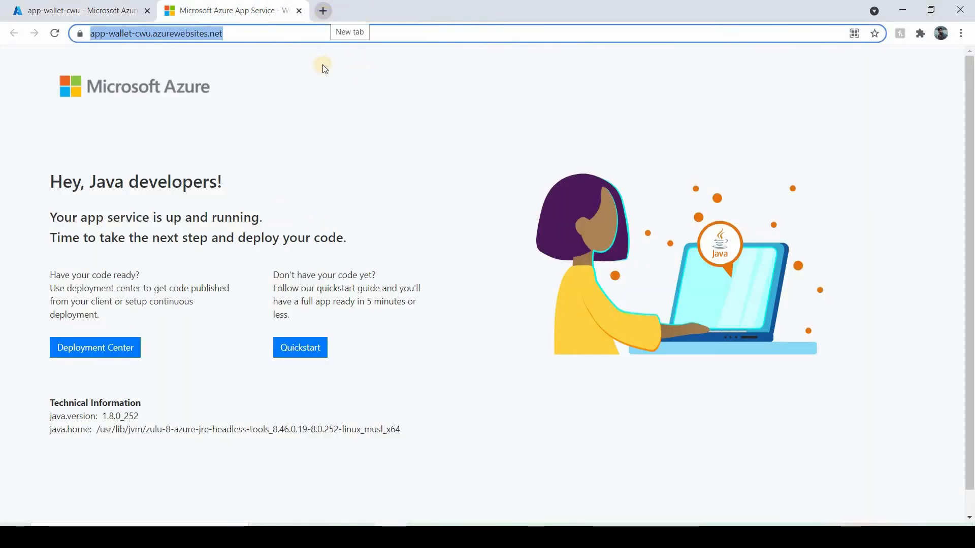
# Step: Switch to Azure DevOps in a new browser tab and open the CWU project's summary page
pyautogui.hotkey('ctrl', 't')
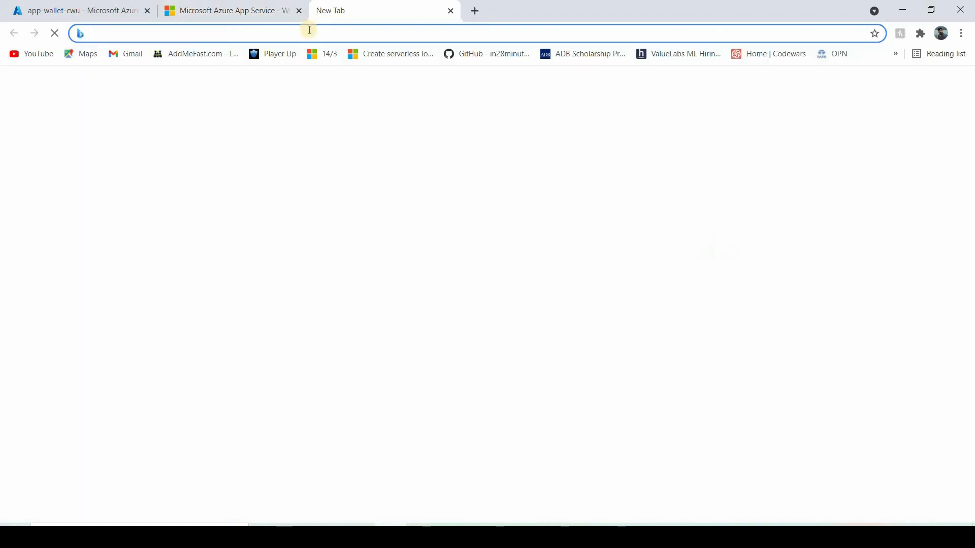
pyautogui.write('dev')
pyautogui.press('Right')
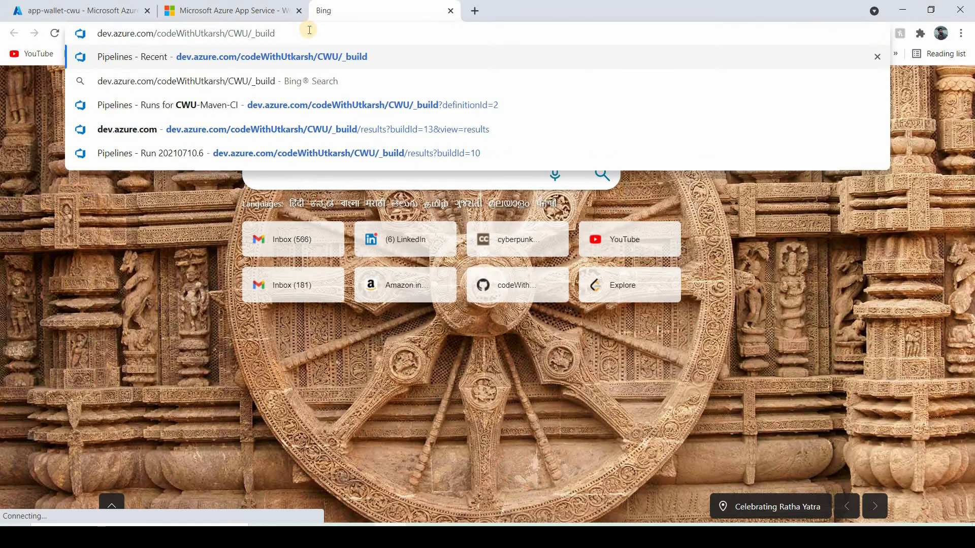
pyautogui.hotkey('ctrl', 'shift', 'Left')
pyautogui.press('BackSpace')
pyautogui.press('Return')
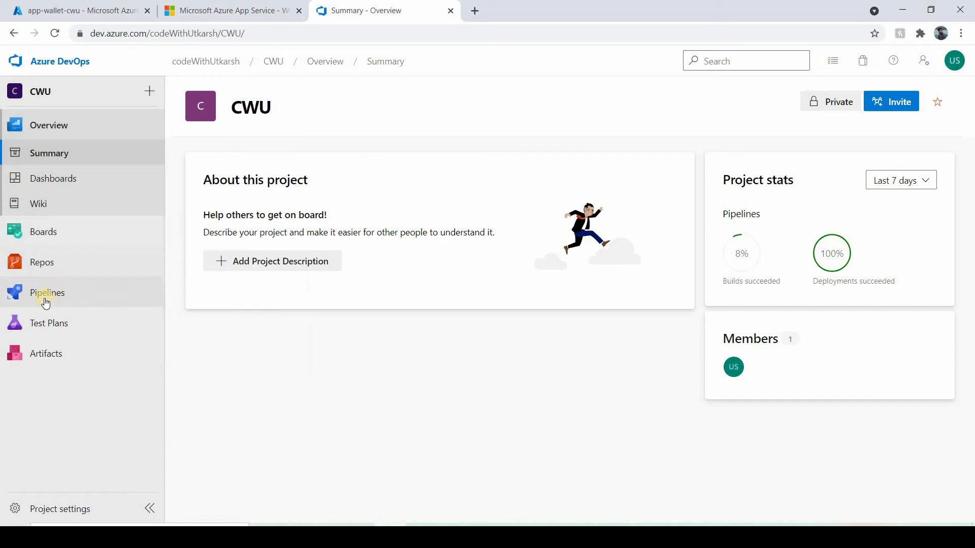
# Step: Start a new pipeline in the CWU project using the classic editor instead of YAML
pyautogui.moveTo(46, 300)
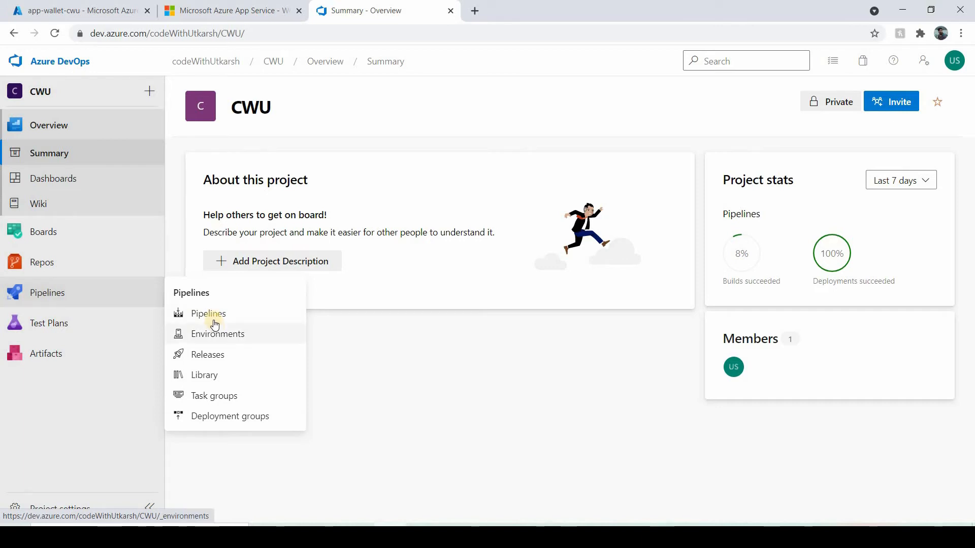
pyautogui.click(87, 289)
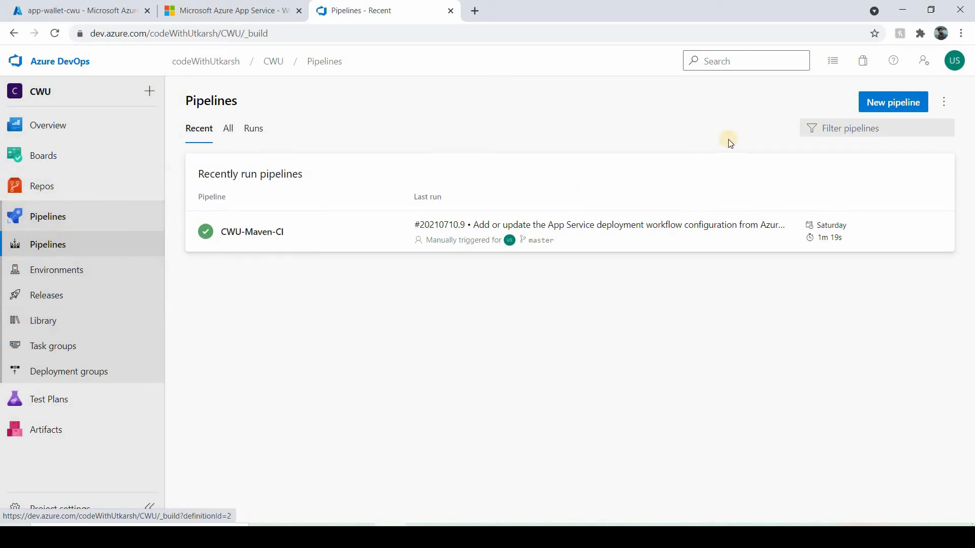
pyautogui.click(898, 105)
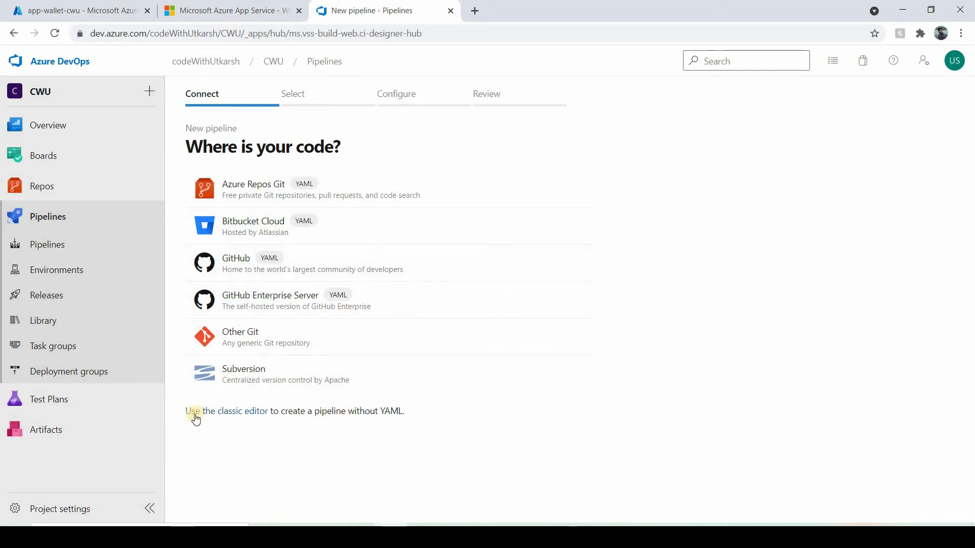
pyautogui.click(241, 413)
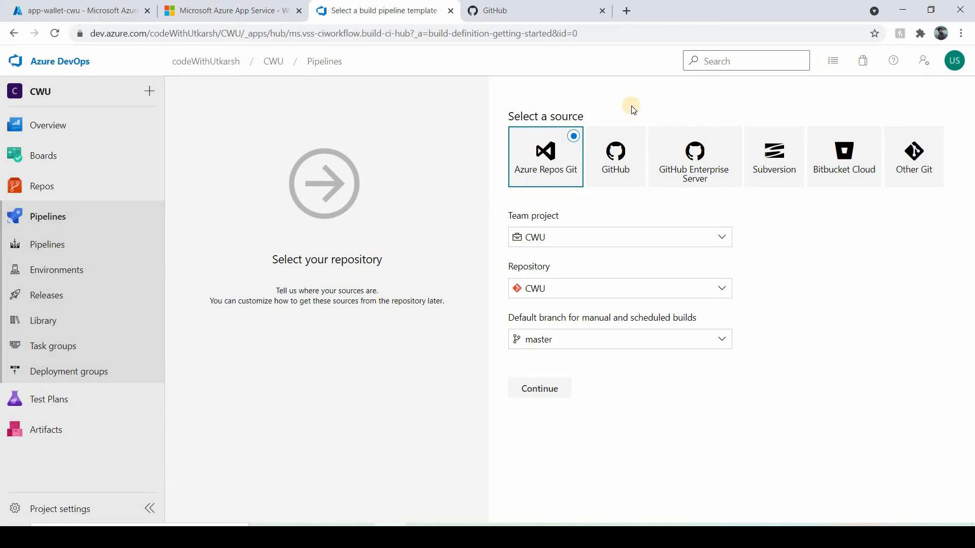
# Step: Use the GitHub repository PaymentWalletSystemWithJWT with its master branch as the pipeline's source
pyautogui.click(620, 160)
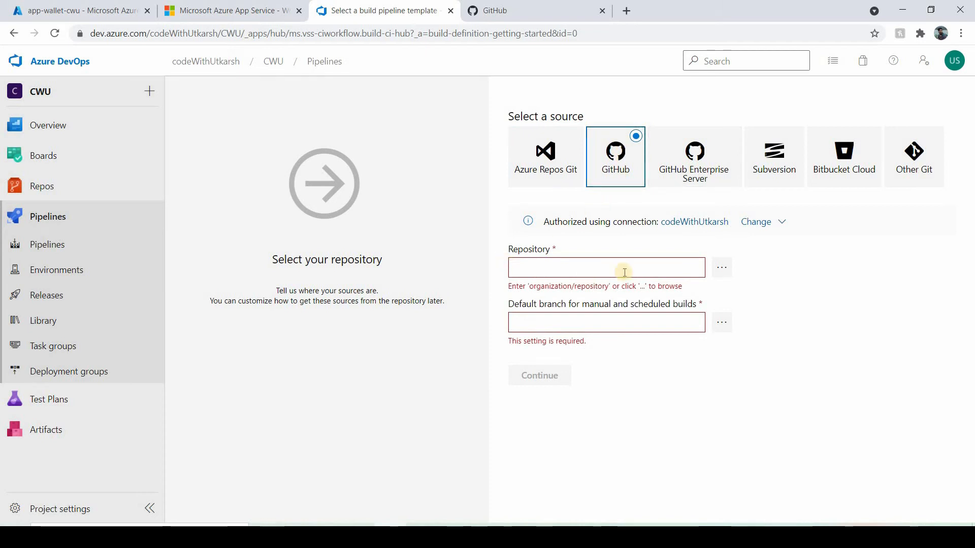
pyautogui.click(723, 270)
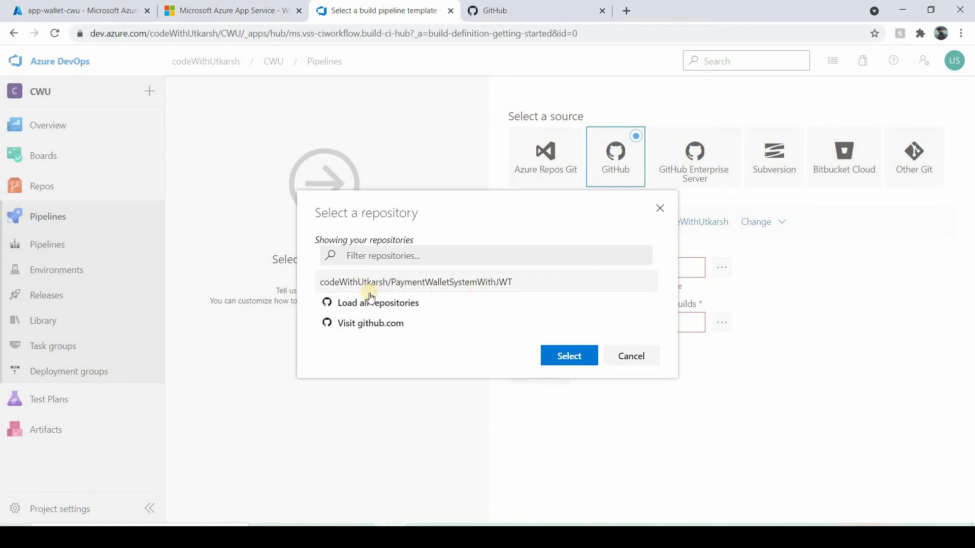
pyautogui.click(438, 287)
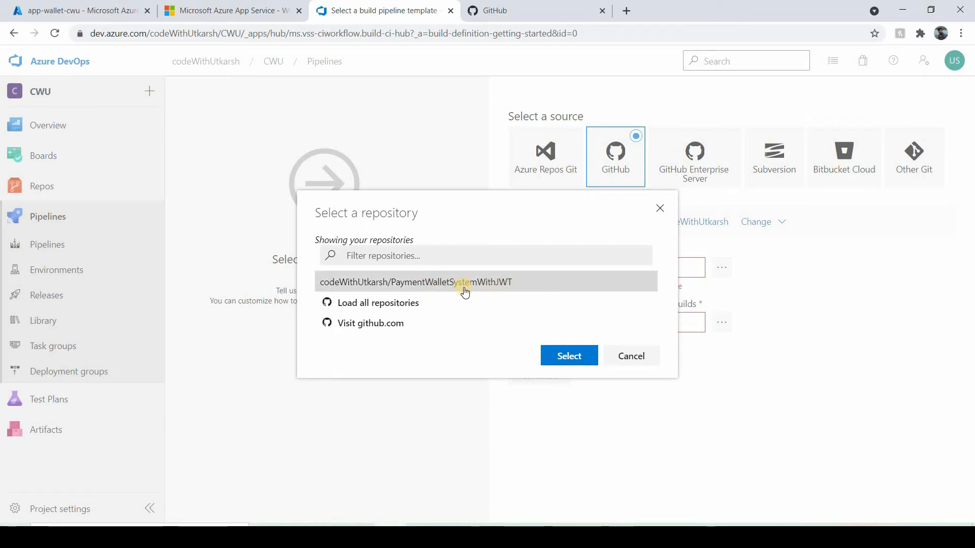
pyautogui.click(574, 355)
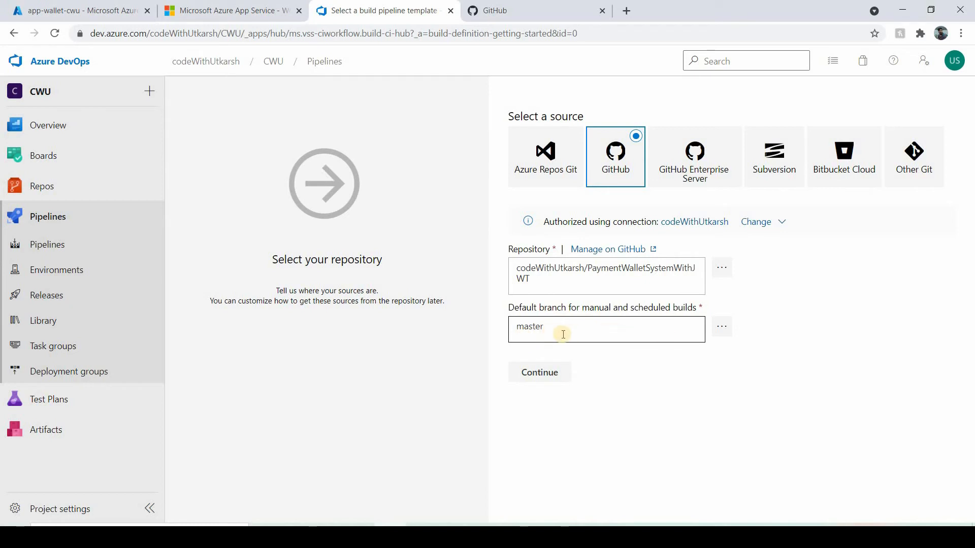
pyautogui.click(540, 374)
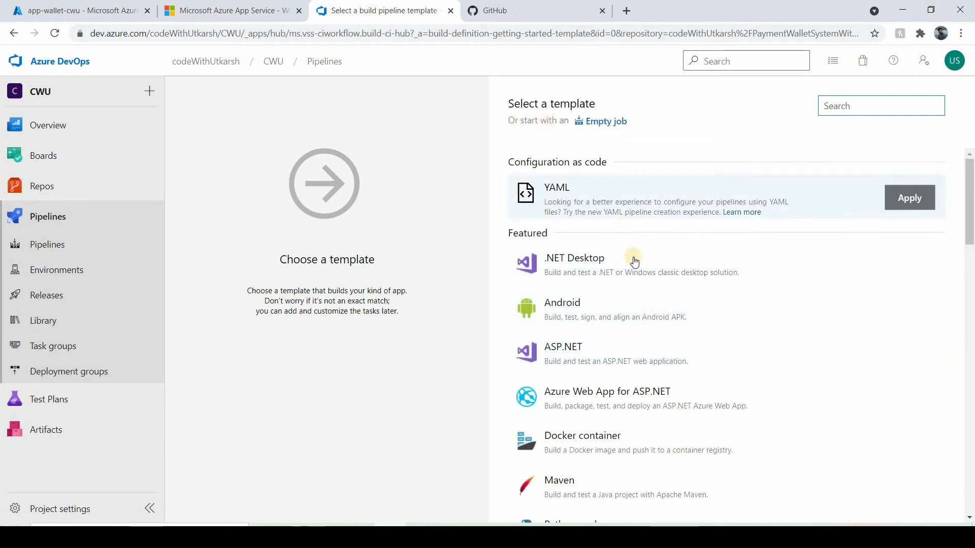
# Step: Search the pipeline templates for maven and apply the Maven template
pyautogui.scroll(-3, 633, 261)
pyautogui.scroll(2, 631, 254)
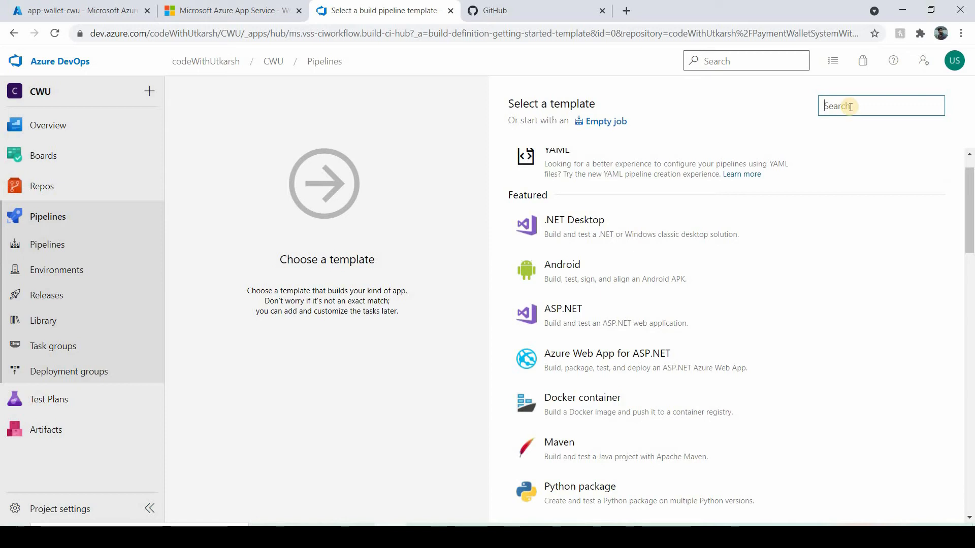
pyautogui.write('m')
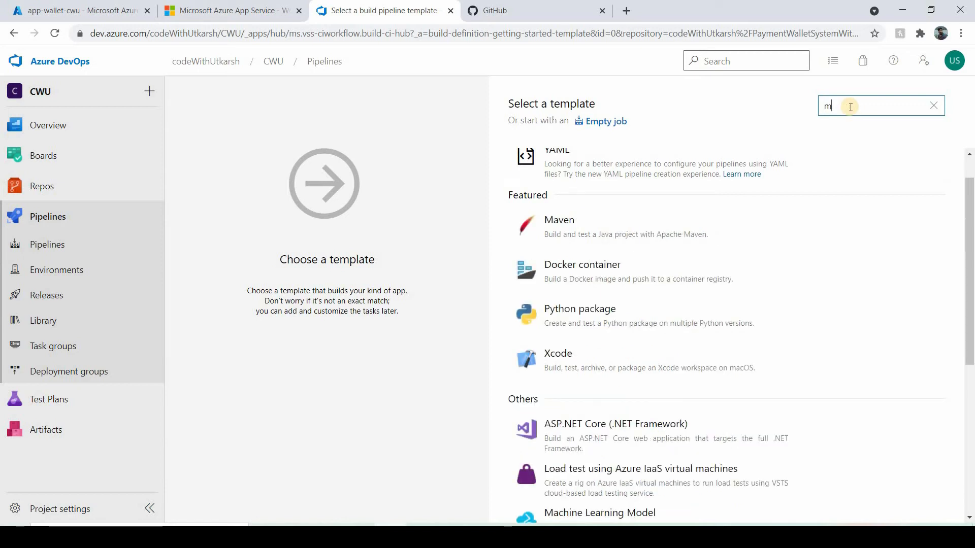
pyautogui.write('aven')
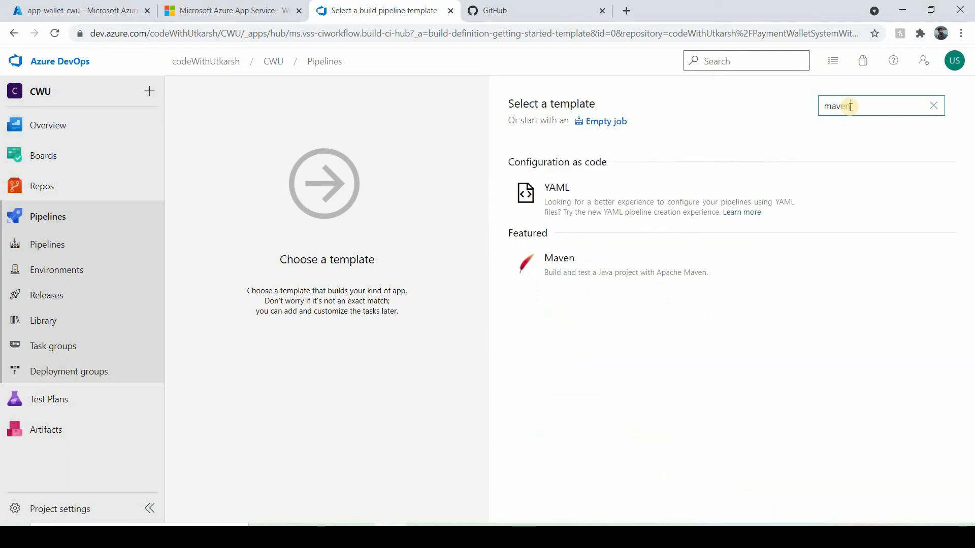
pyautogui.moveTo(539, 266)
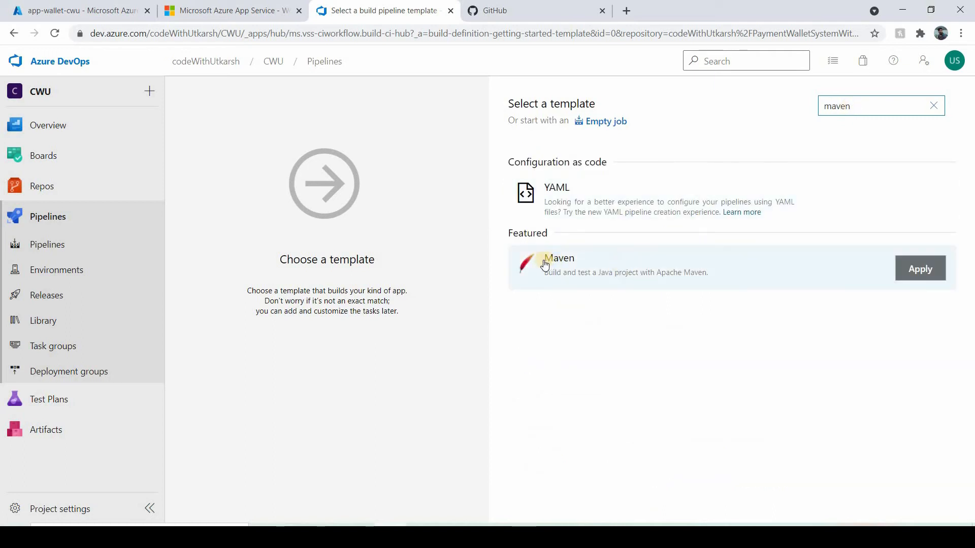
pyautogui.click(598, 267)
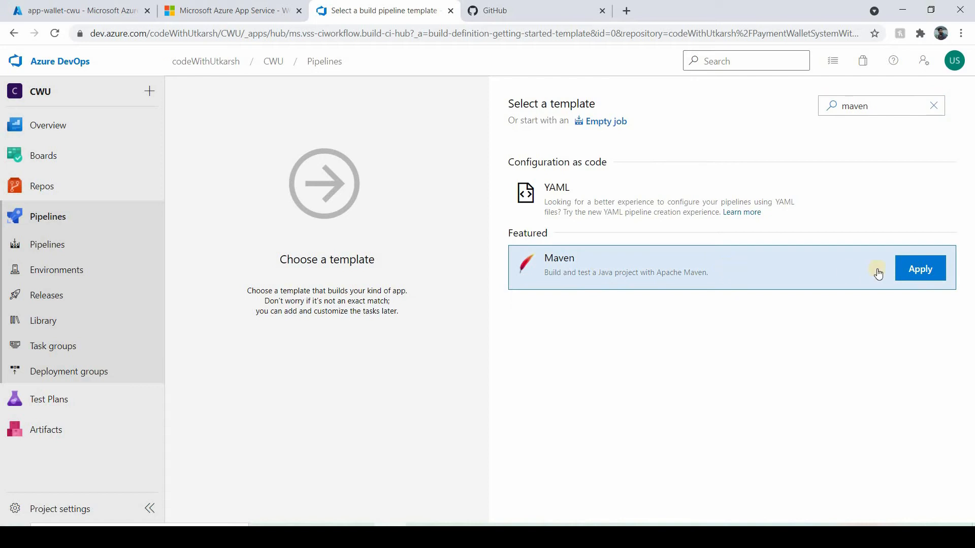
pyautogui.click(918, 266)
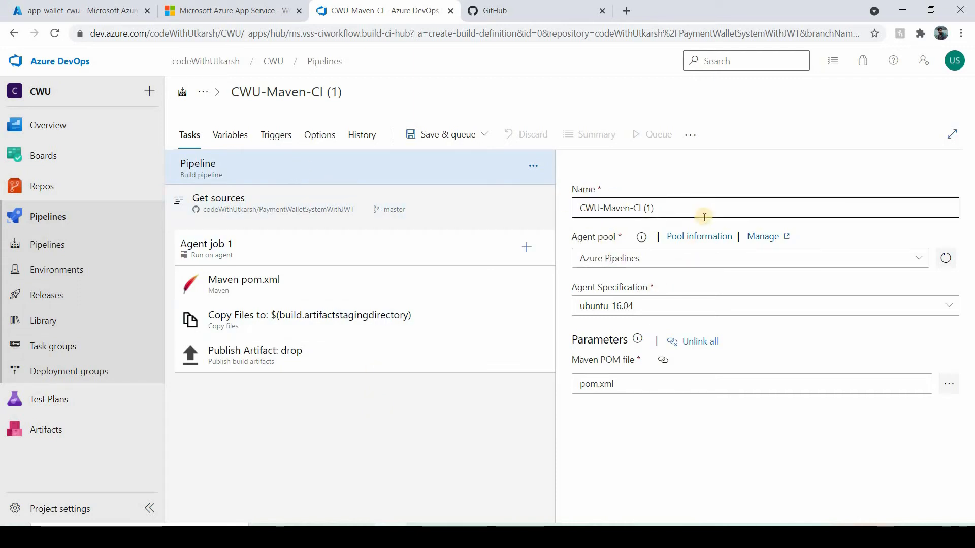
# Step: Set the pipeline's agent pool to agent-pool-poc and choose Wallet/pom.xml from the repository as the Maven POM file
pyautogui.click(921, 259)
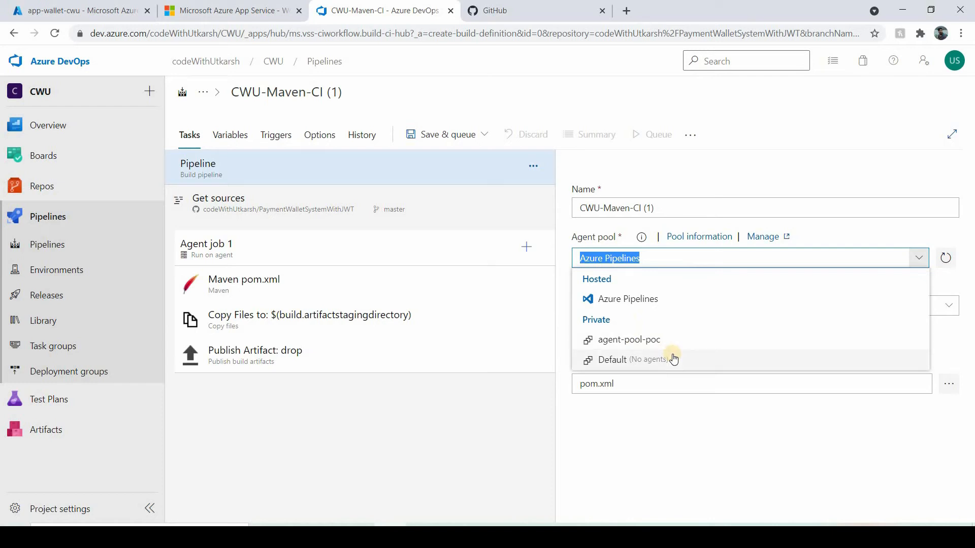
pyautogui.click(626, 347)
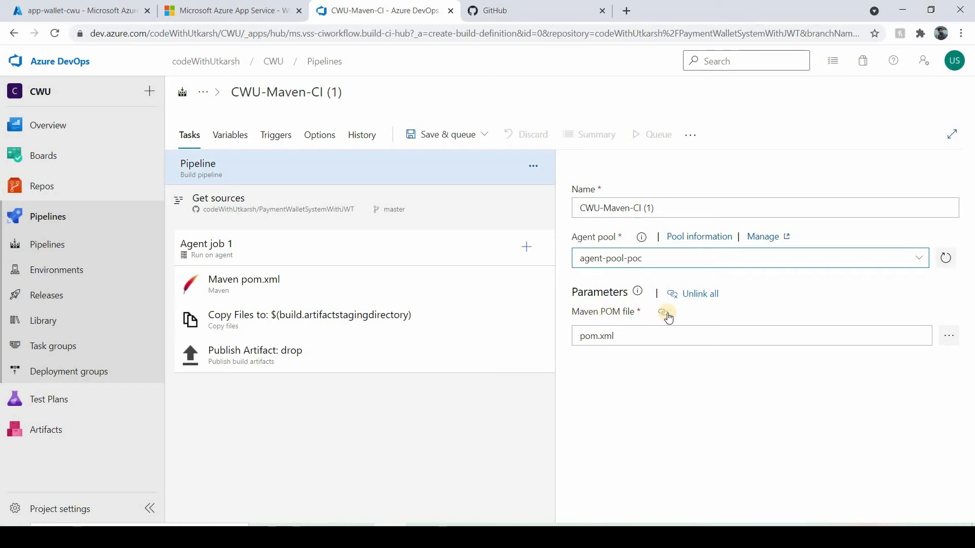
pyautogui.moveTo(665, 315)
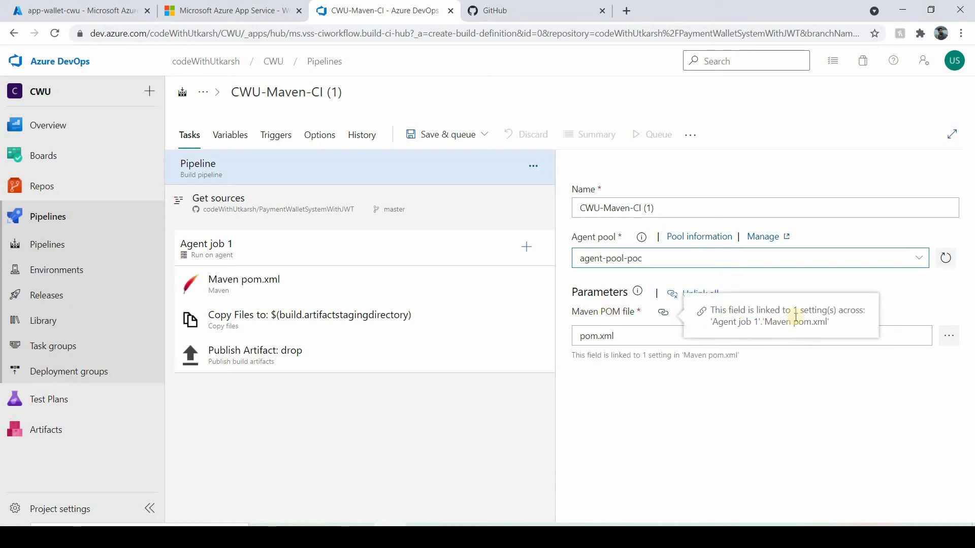
pyautogui.click(809, 363)
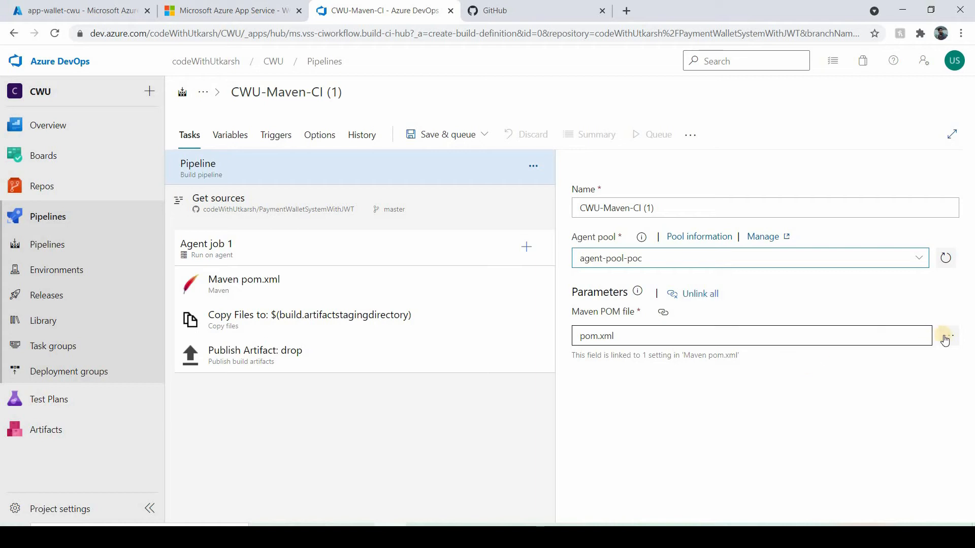
pyautogui.click(949, 336)
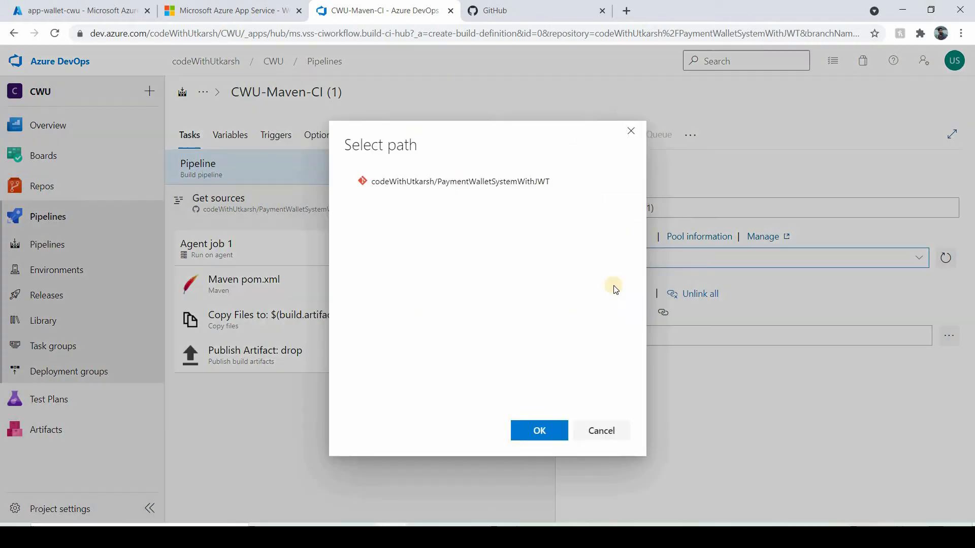
pyautogui.click(349, 183)
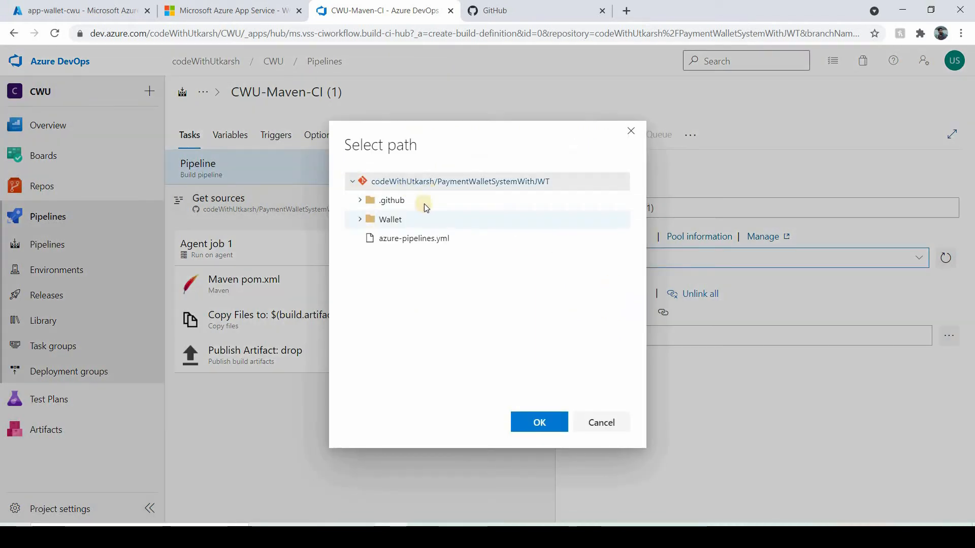
pyautogui.click(359, 220)
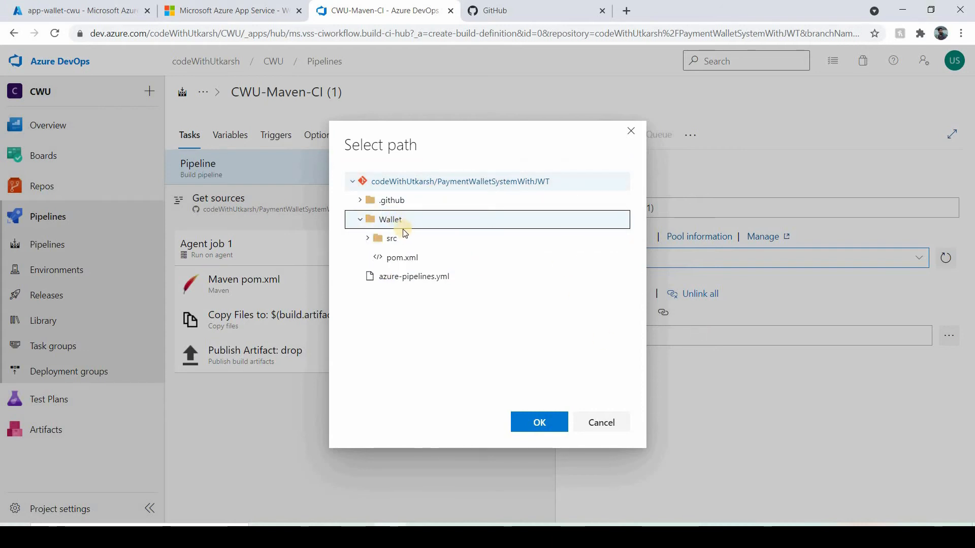
pyautogui.click(393, 257)
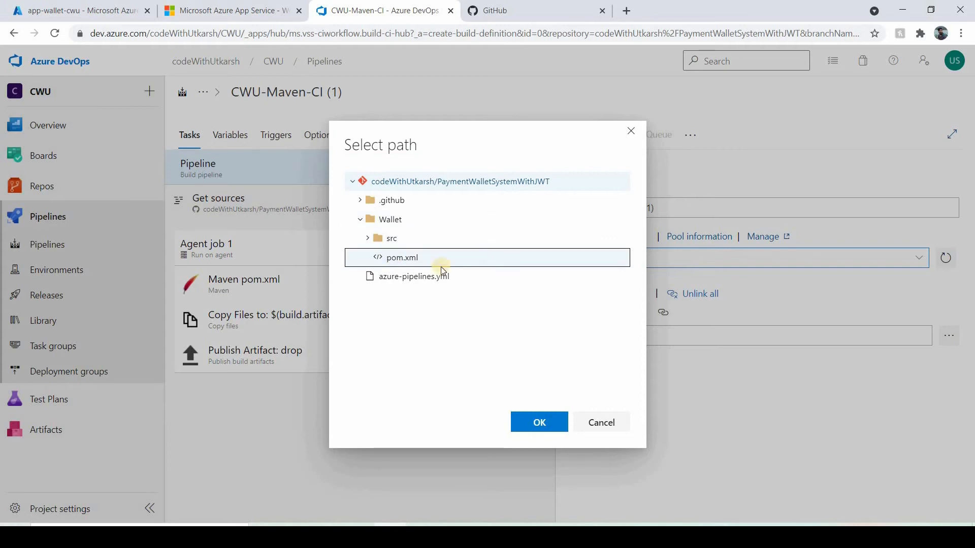
pyautogui.click(539, 418)
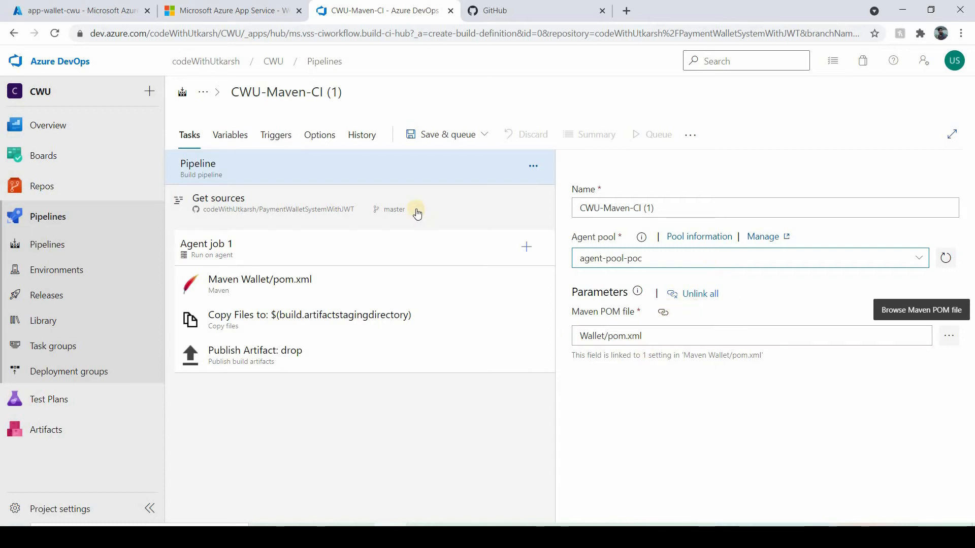
# Step: Check the Get sources settings and set Agent job 1's agent pool to agent-pool-poc
pyautogui.click(328, 198)
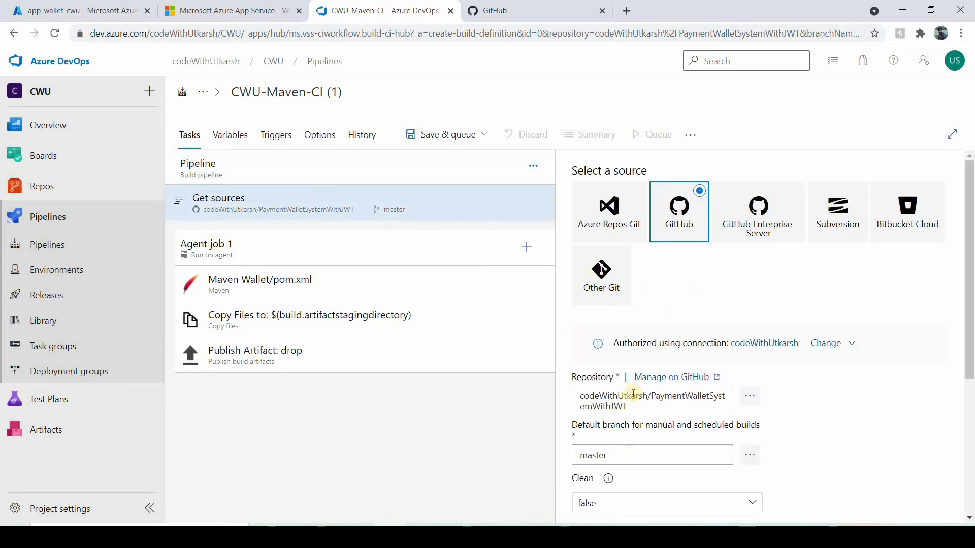
pyautogui.scroll(-4, 634, 392)
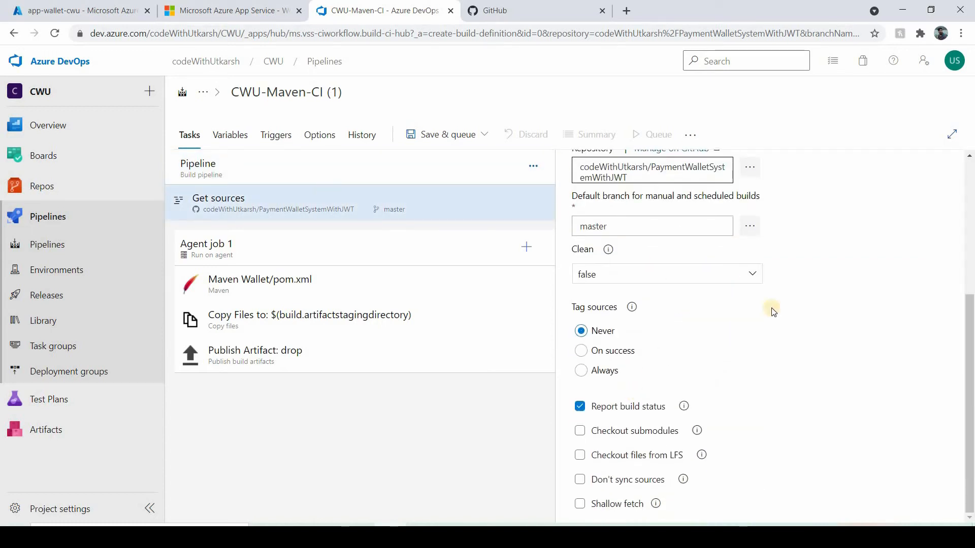
pyautogui.click(281, 260)
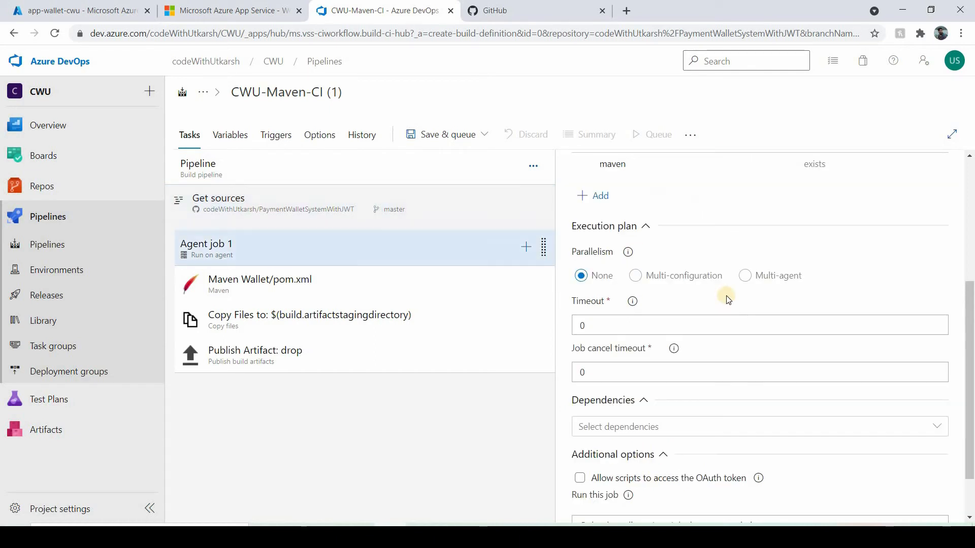
pyautogui.scroll(3, 735, 316)
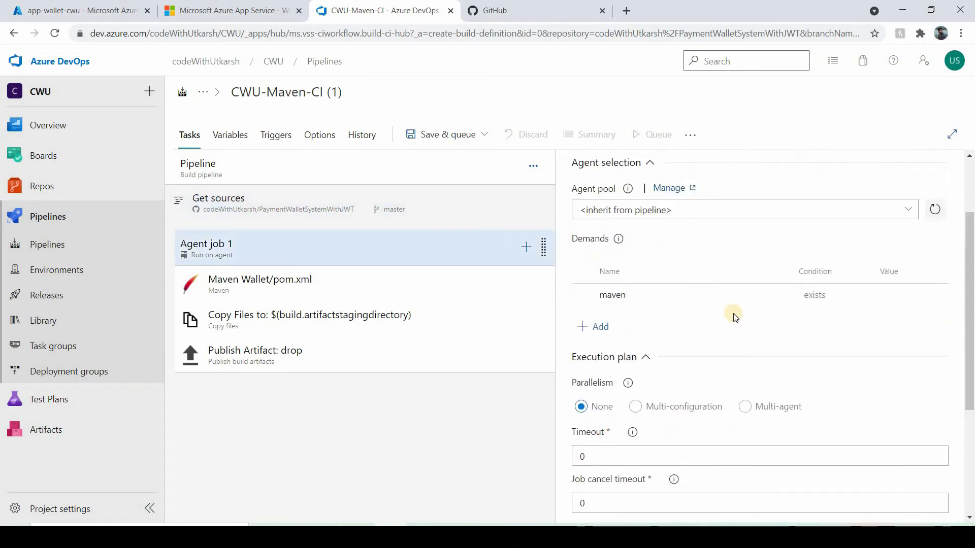
pyautogui.scroll(2, 737, 380)
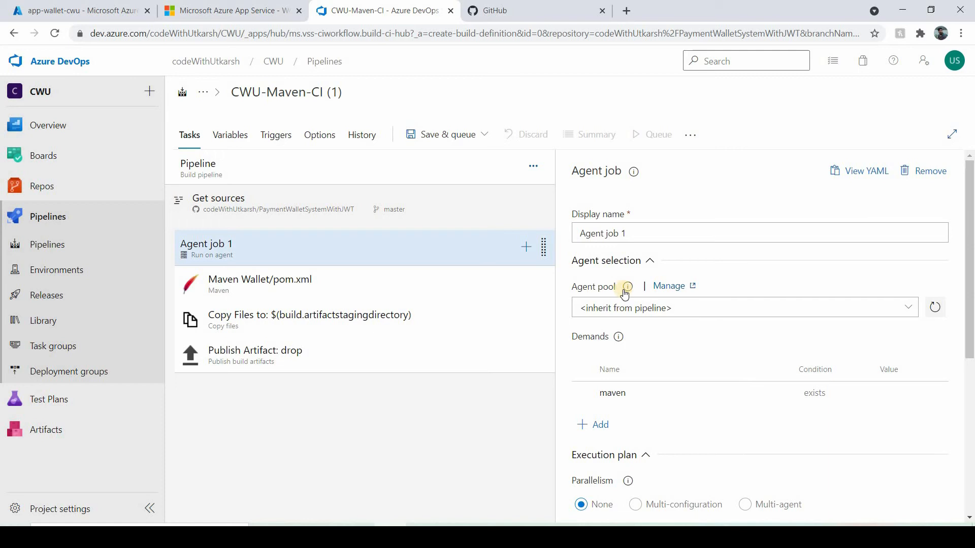
pyautogui.click(703, 306)
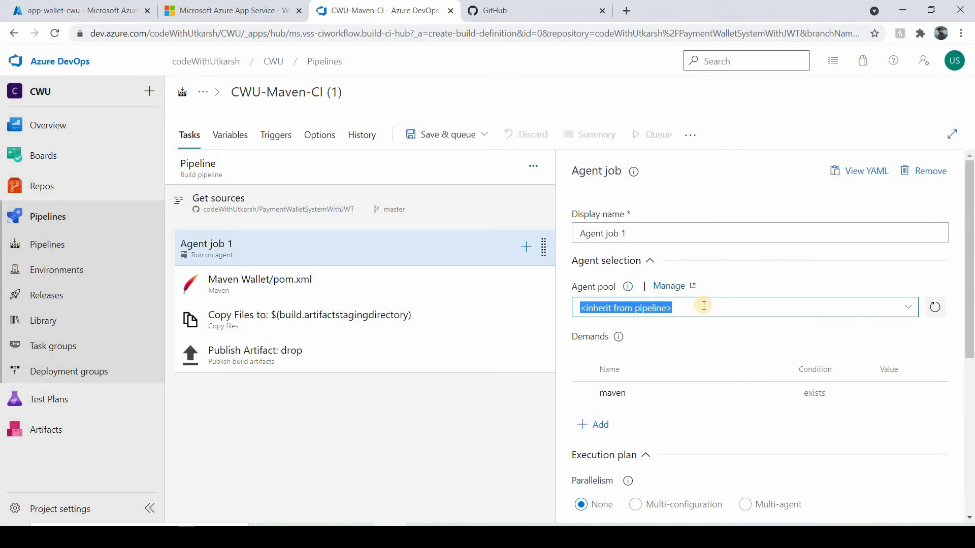
pyautogui.click(910, 310)
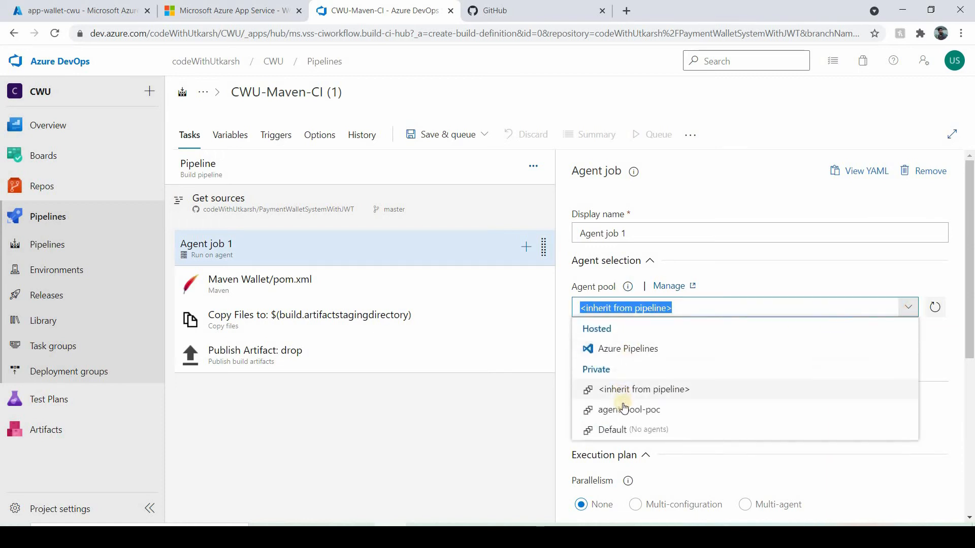
pyautogui.click(624, 411)
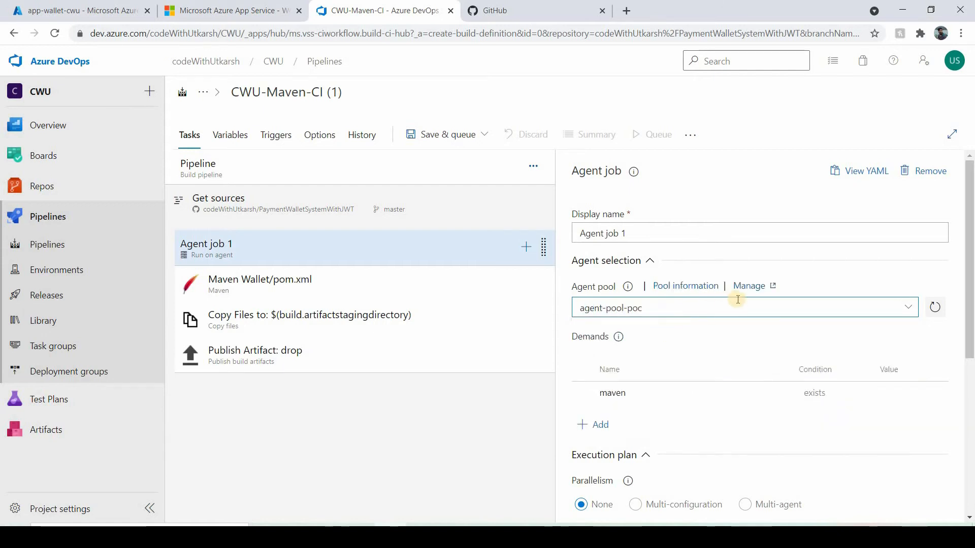
pyautogui.scroll(-6, 728, 355)
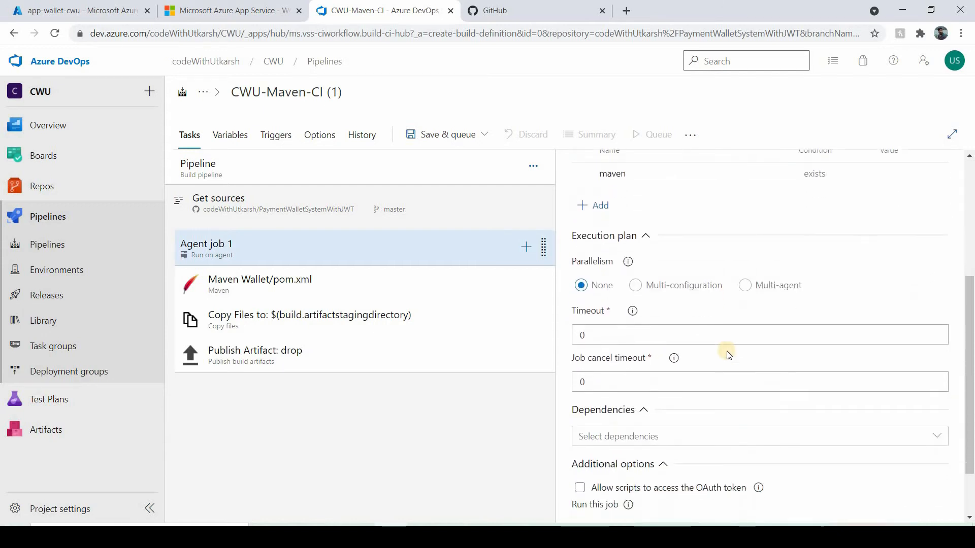
# Step: Review the Maven task's settings and unlink its Maven POM file setting from the pipeline parameter
pyautogui.click(279, 299)
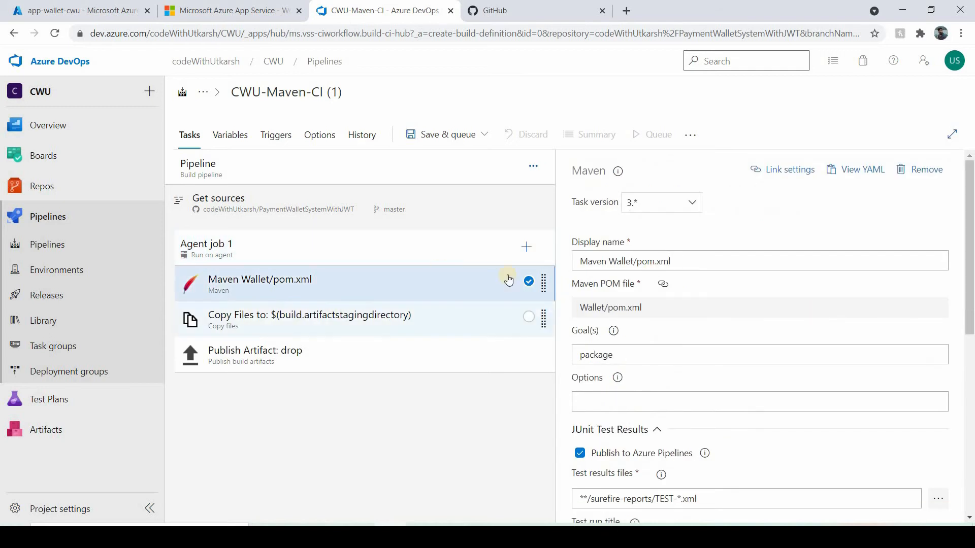
pyautogui.click(750, 264)
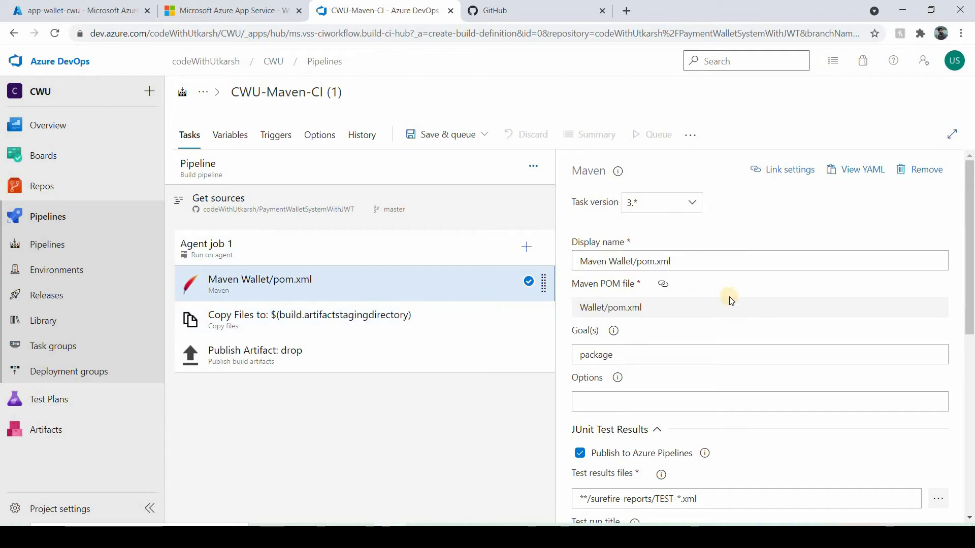
pyautogui.scroll(-2, 729, 296)
pyautogui.scroll(2, 729, 297)
pyautogui.click(661, 286)
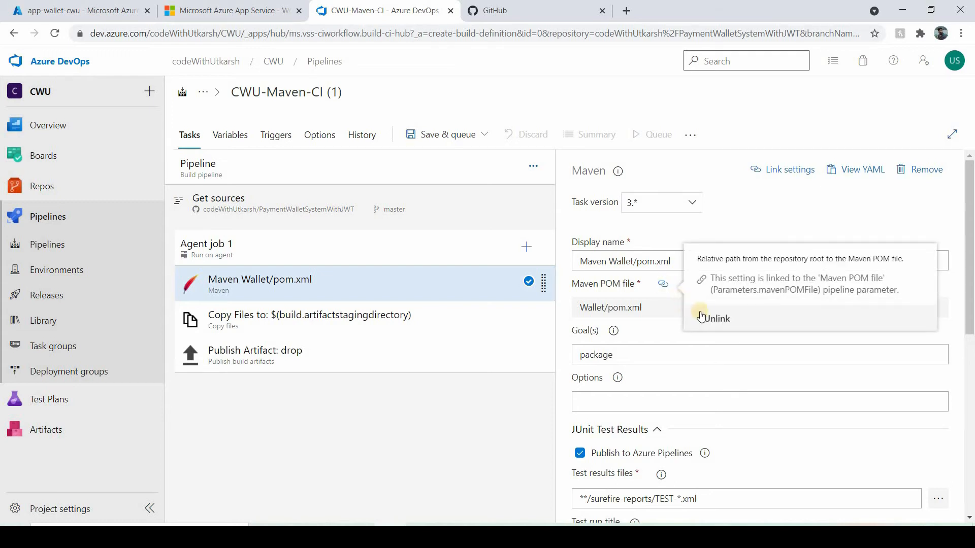
pyautogui.click(707, 318)
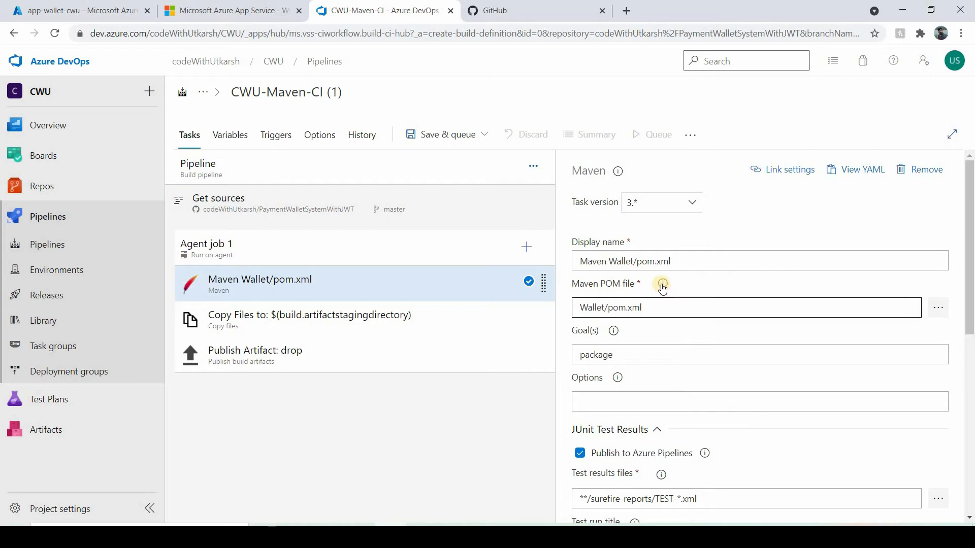
pyautogui.click(662, 285)
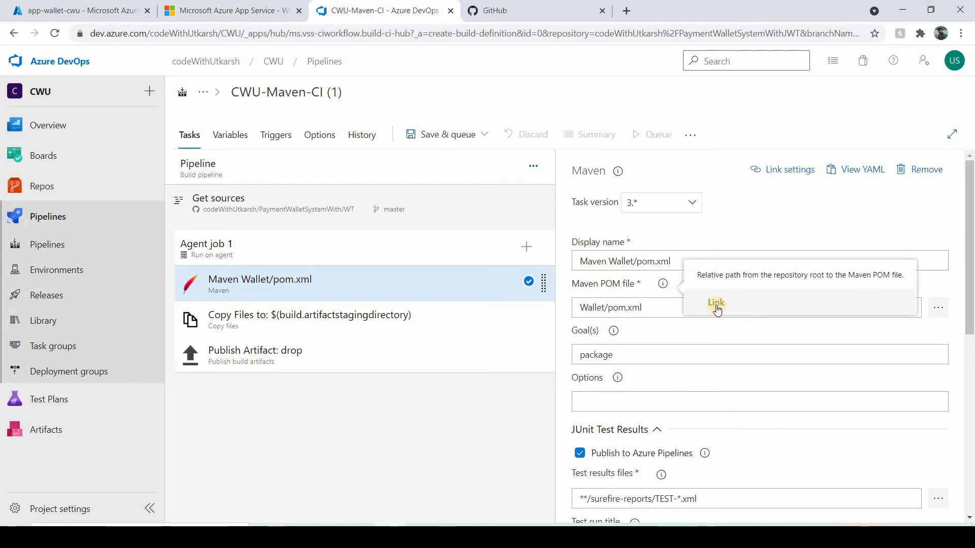
pyautogui.click(716, 304)
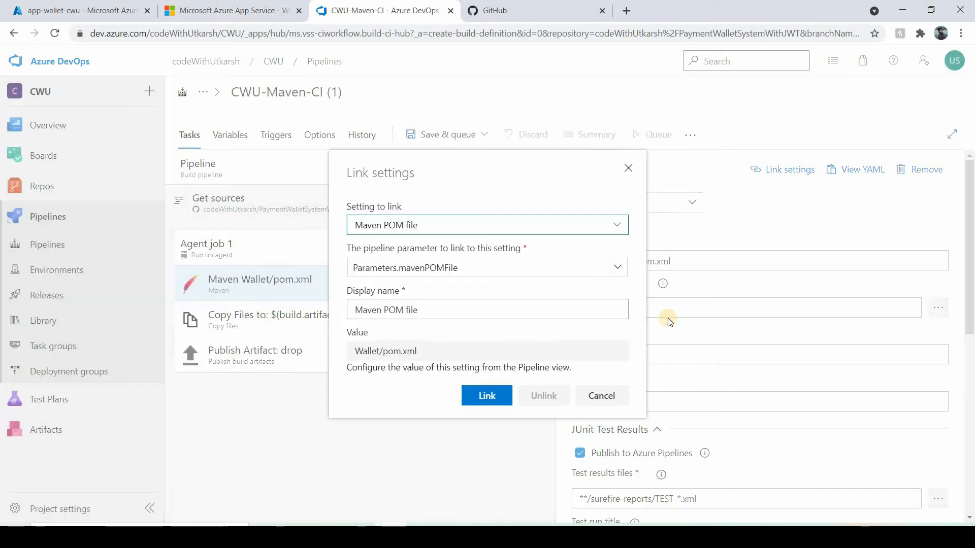
pyautogui.click(600, 395)
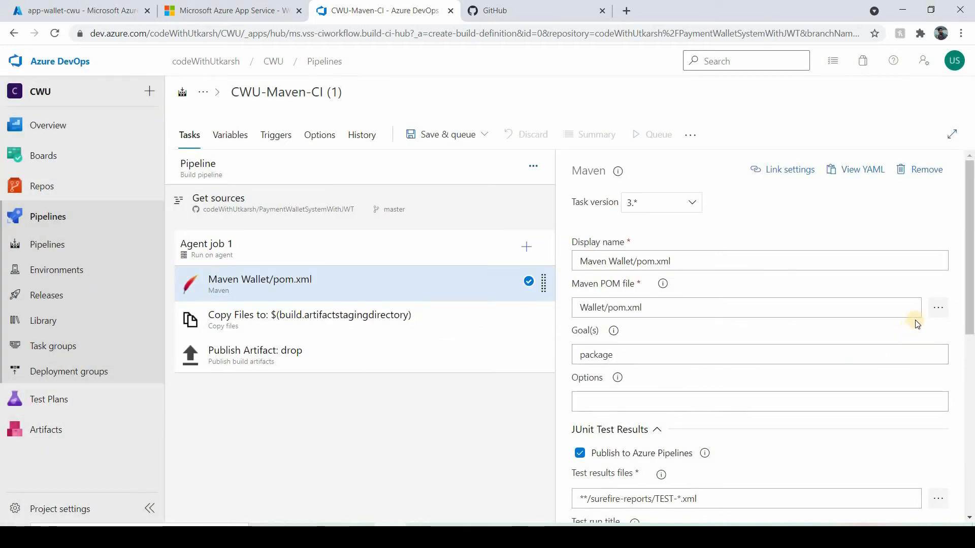
# Step: Choose pom.xml from the repository's Wallet folder as the Maven task's POM file
pyautogui.click(938, 308)
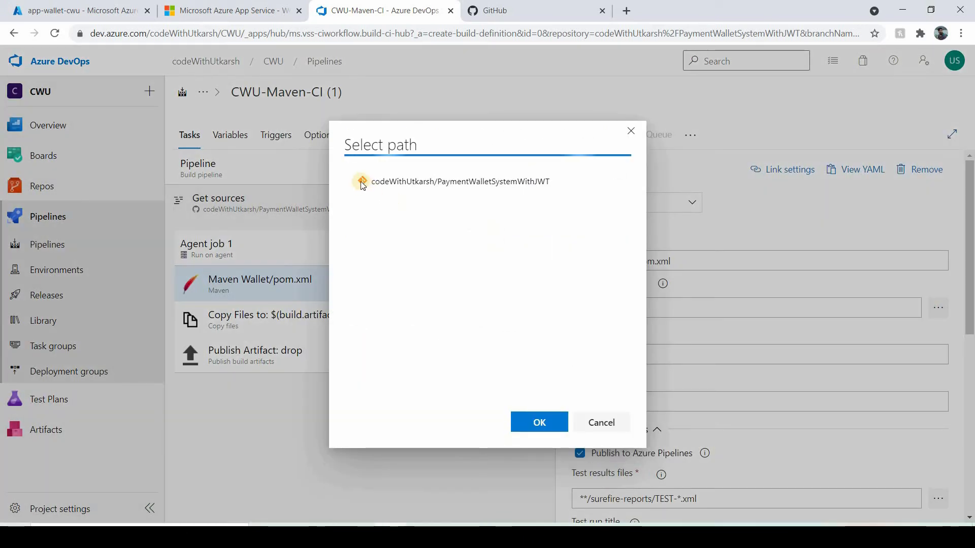
pyautogui.click(352, 180)
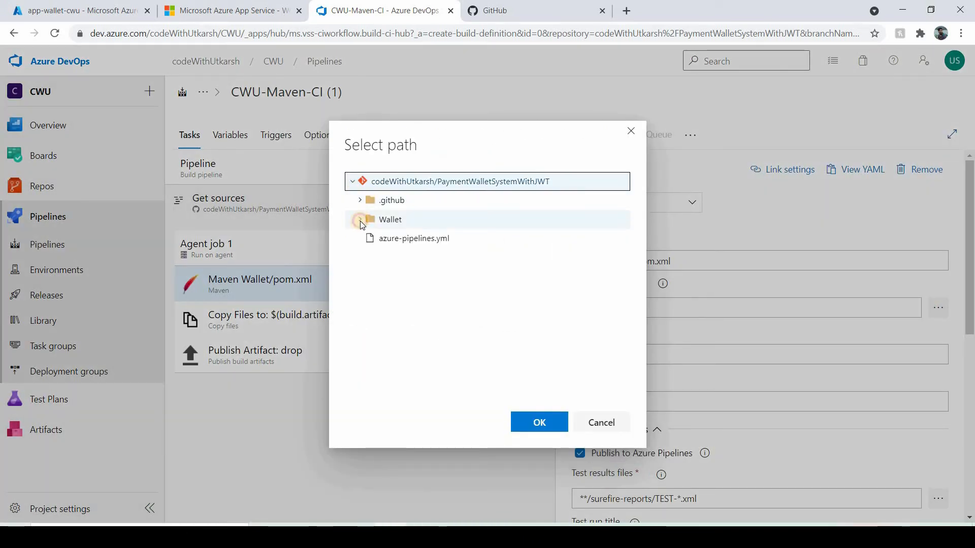
pyautogui.click(361, 219)
pyautogui.click(391, 239)
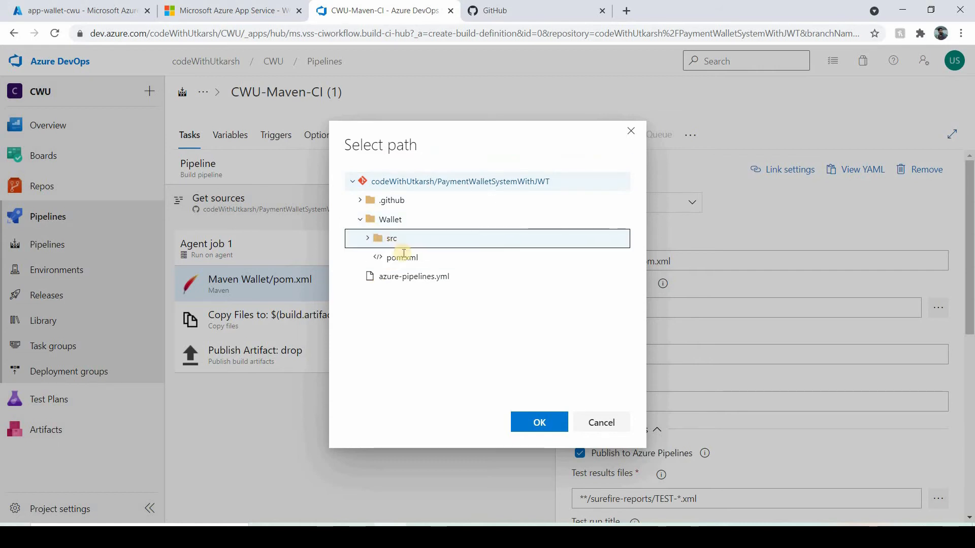
pyautogui.click(399, 256)
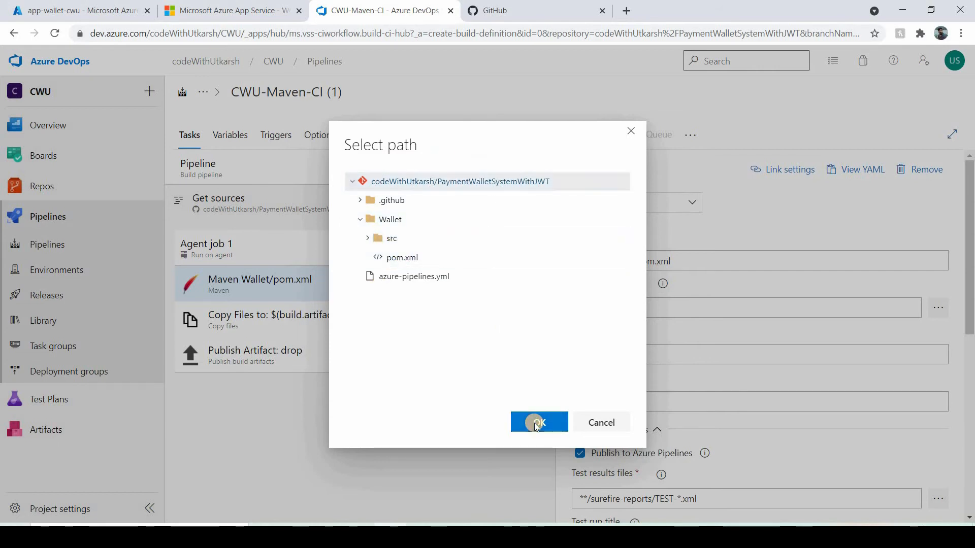
pyautogui.click(527, 424)
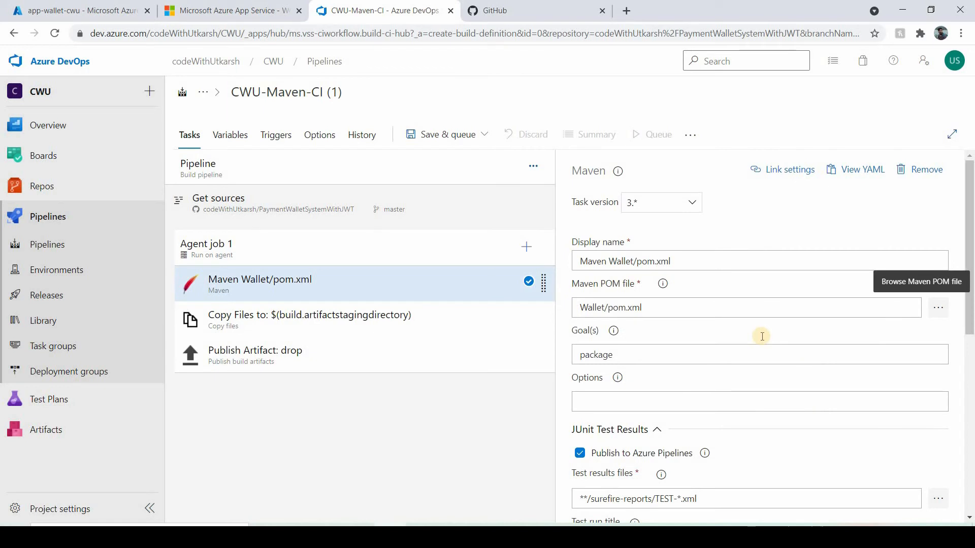
# Step: Review the Maven task's goals, options and JUnit test result settings, and the settings of the Copy Files and Publish Artifact tasks
pyautogui.scroll(-2, 762, 337)
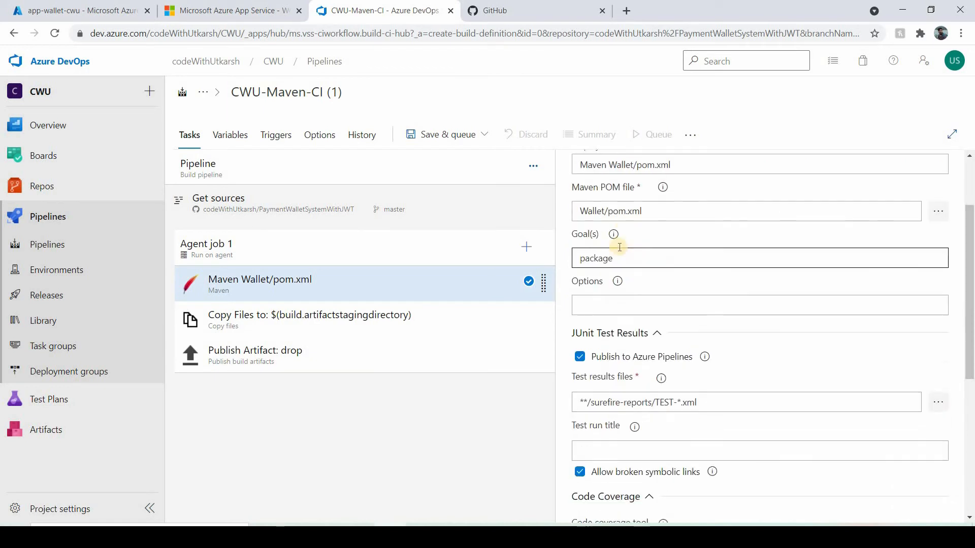
pyautogui.doubleClick(593, 260)
pyautogui.click(605, 299)
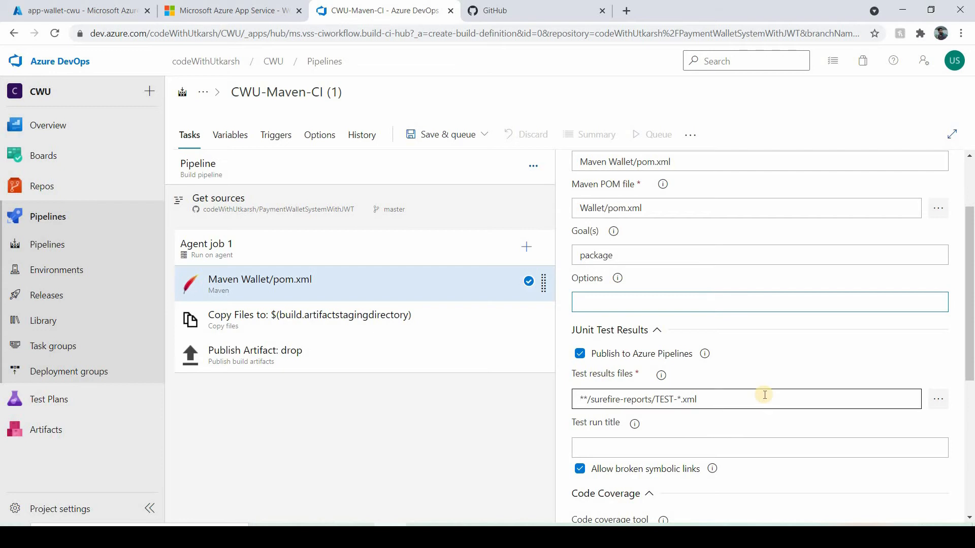
pyautogui.scroll(2, 764, 395)
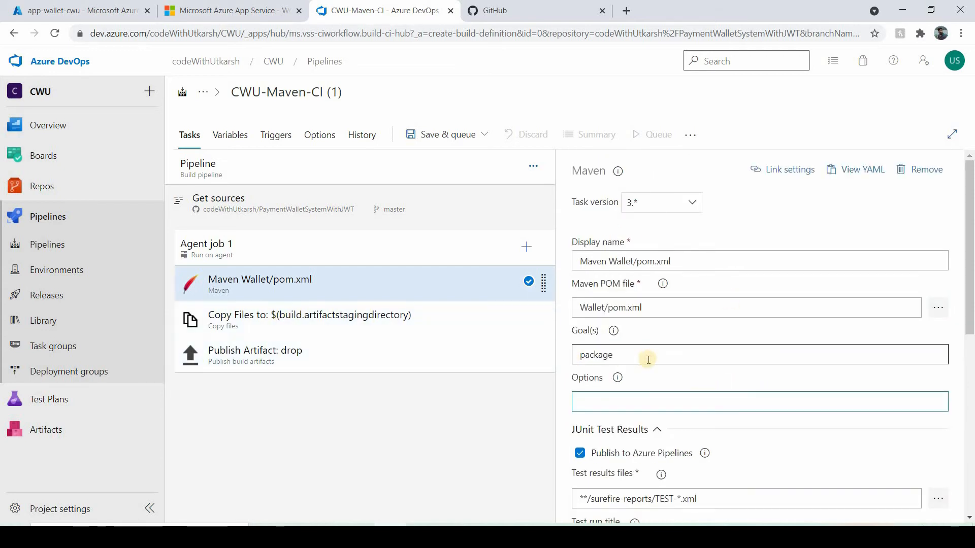
pyautogui.click(335, 314)
pyautogui.click(418, 354)
pyautogui.click(385, 320)
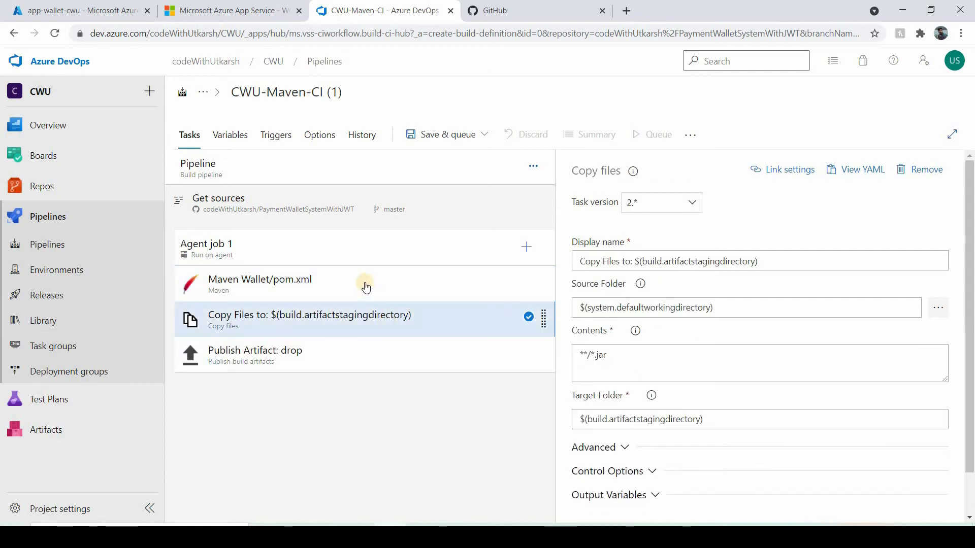
pyautogui.click(365, 287)
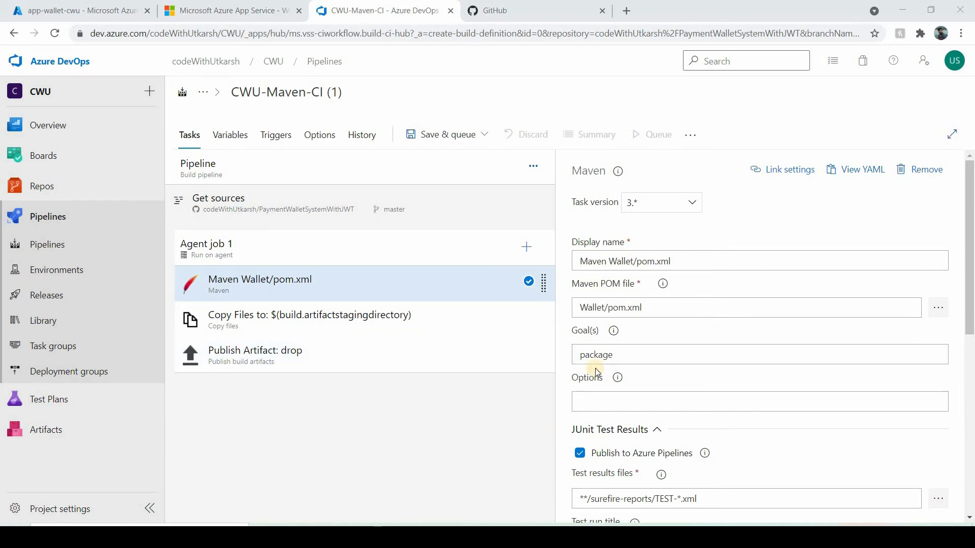
pyautogui.scroll(-2, 689, 391)
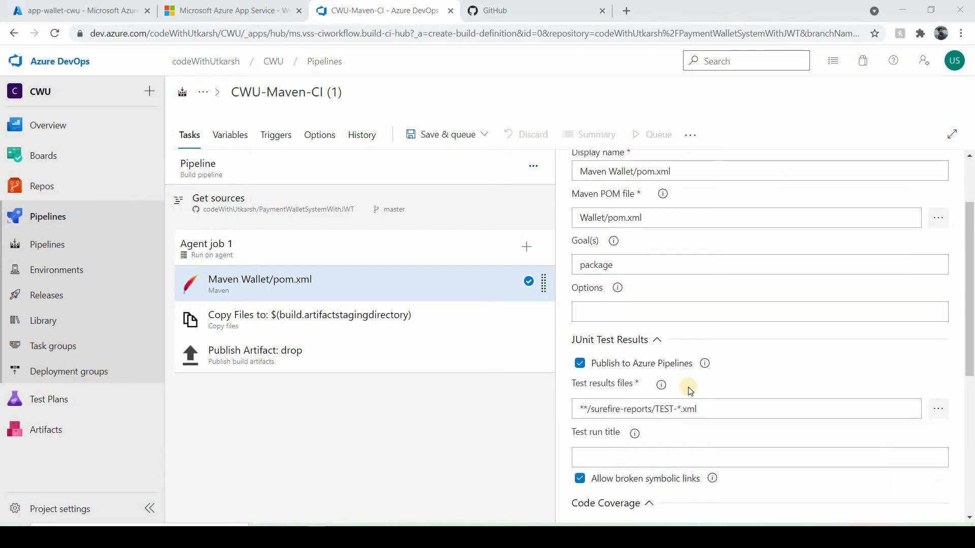
pyautogui.scroll(2, 671, 332)
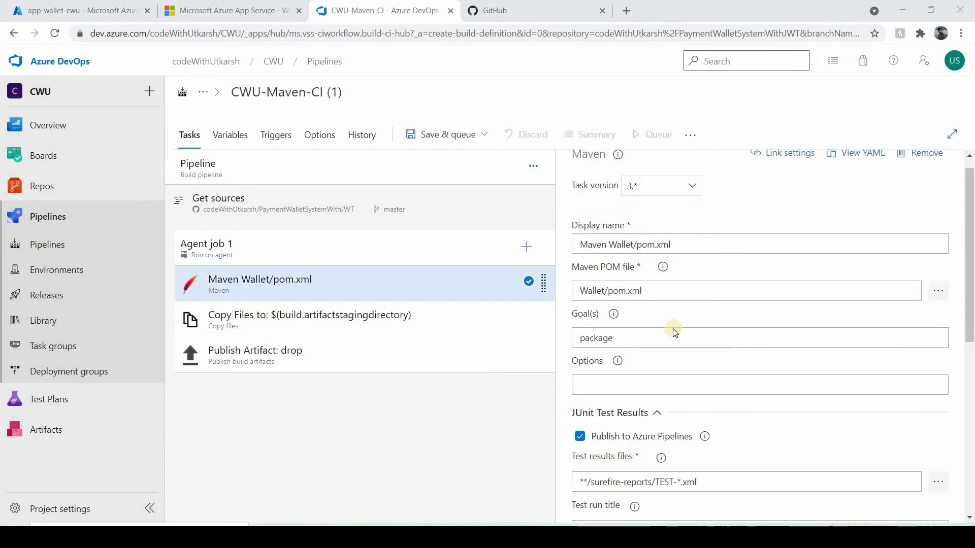
# Step: Save and run the pipeline on agent-pool-poc from the master branch, and open the Agent job 1 log
pyautogui.click(423, 142)
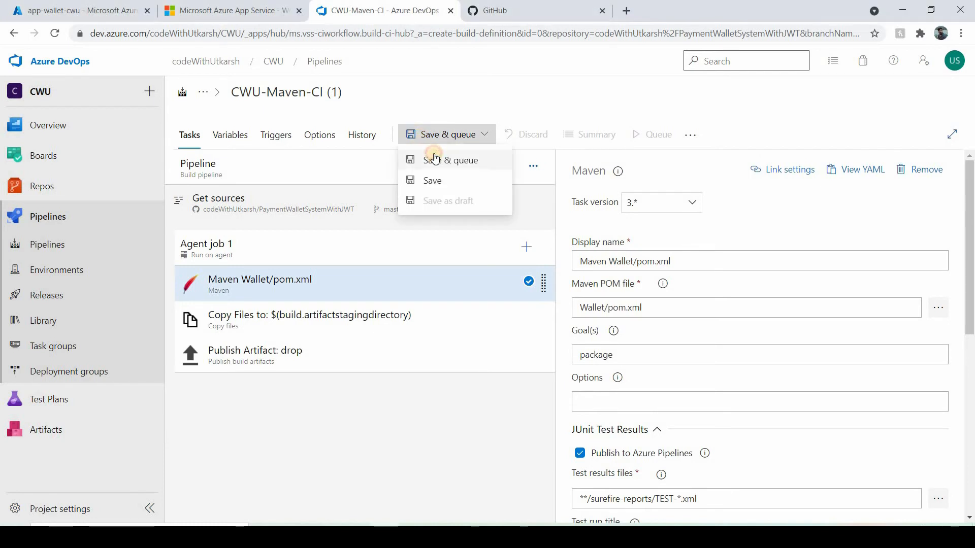
pyautogui.click(435, 159)
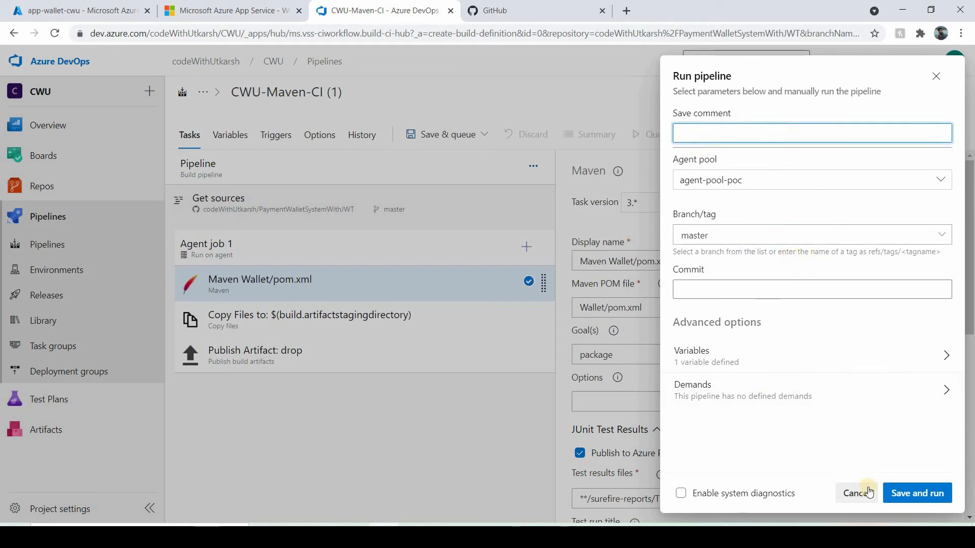
pyautogui.click(913, 491)
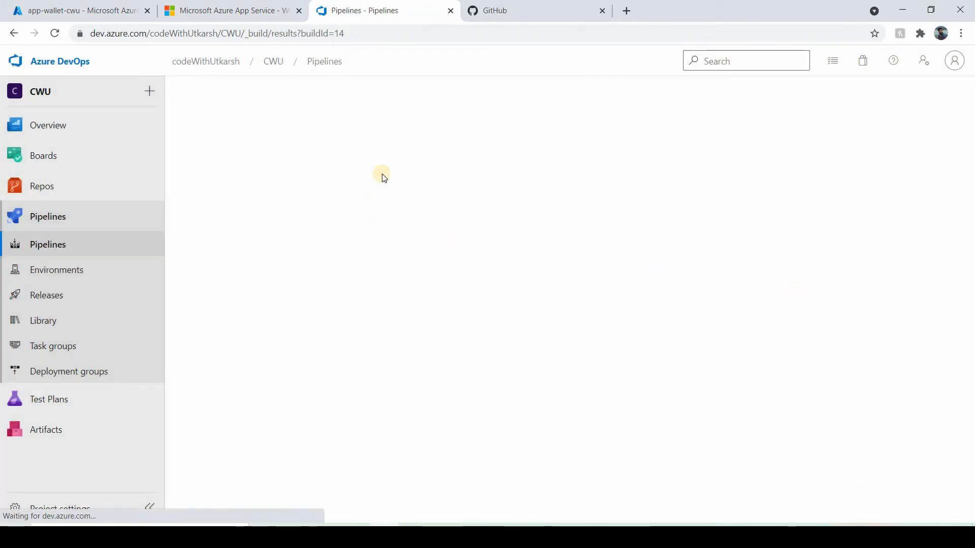
pyautogui.click(247, 352)
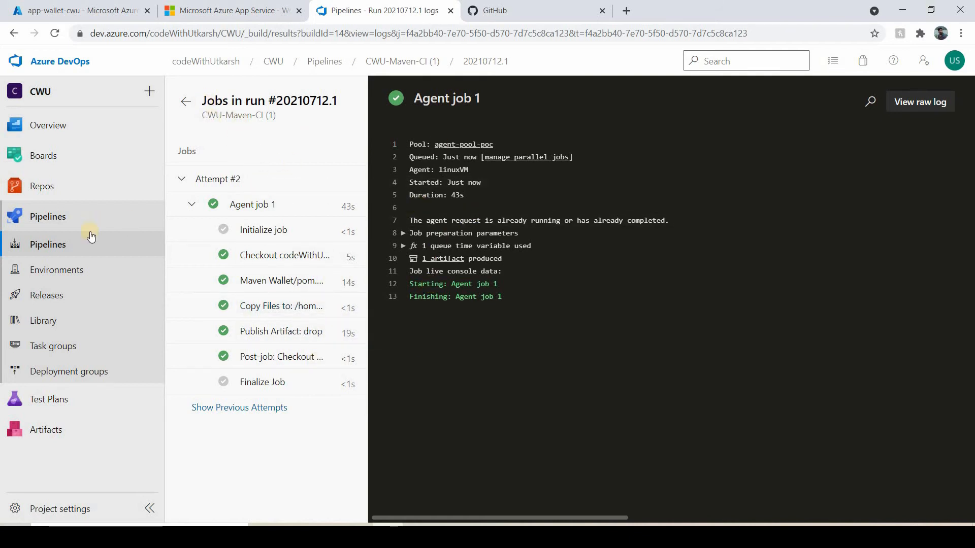
# Step: Open the latest run of CWU-Maven-CI (1) and examine its published drop artifact down to the Wallet/target folder
pyautogui.click(40, 246)
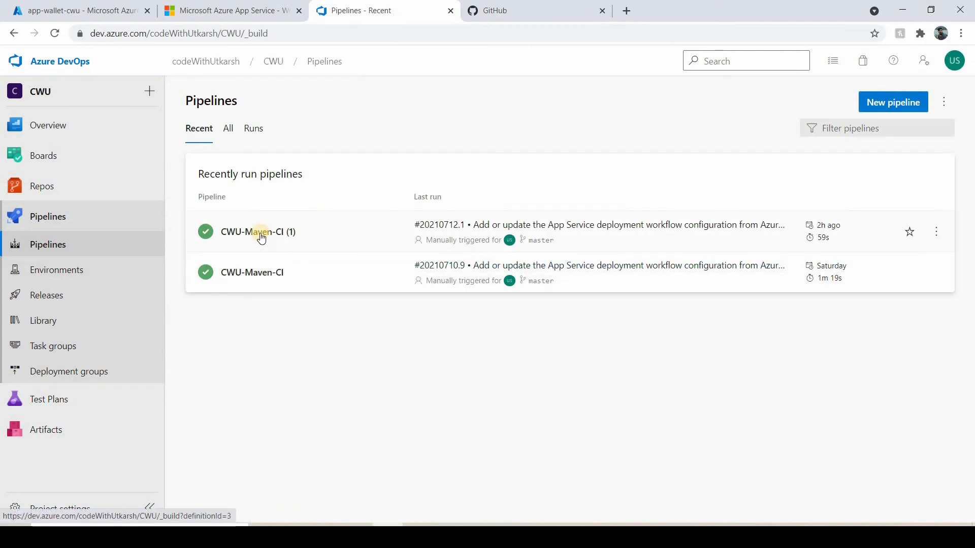
pyautogui.click(262, 238)
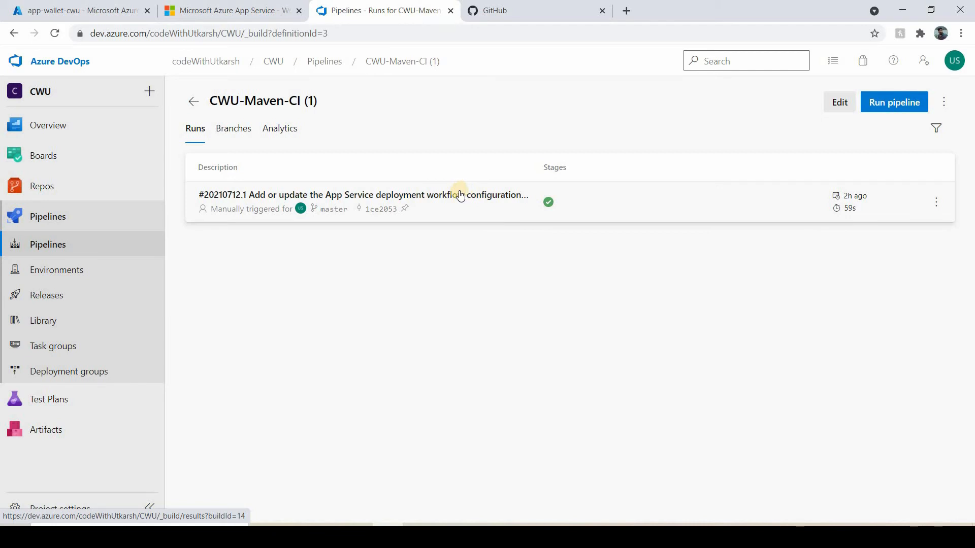
pyautogui.click(499, 202)
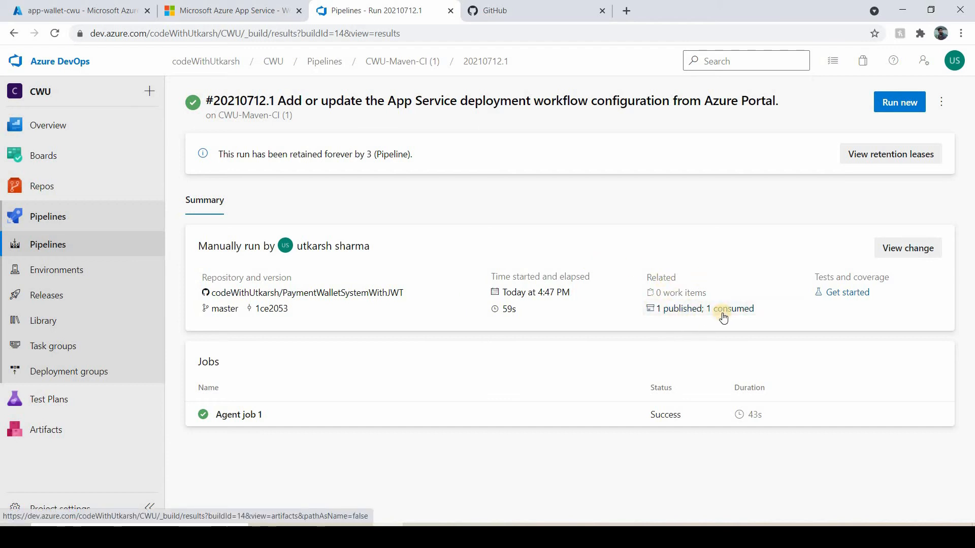
pyautogui.click(684, 309)
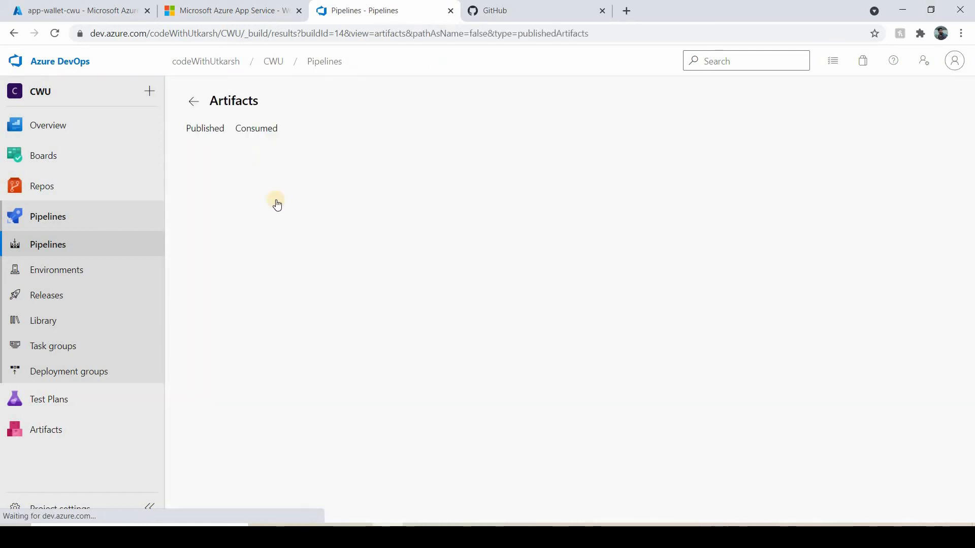
pyautogui.click(202, 195)
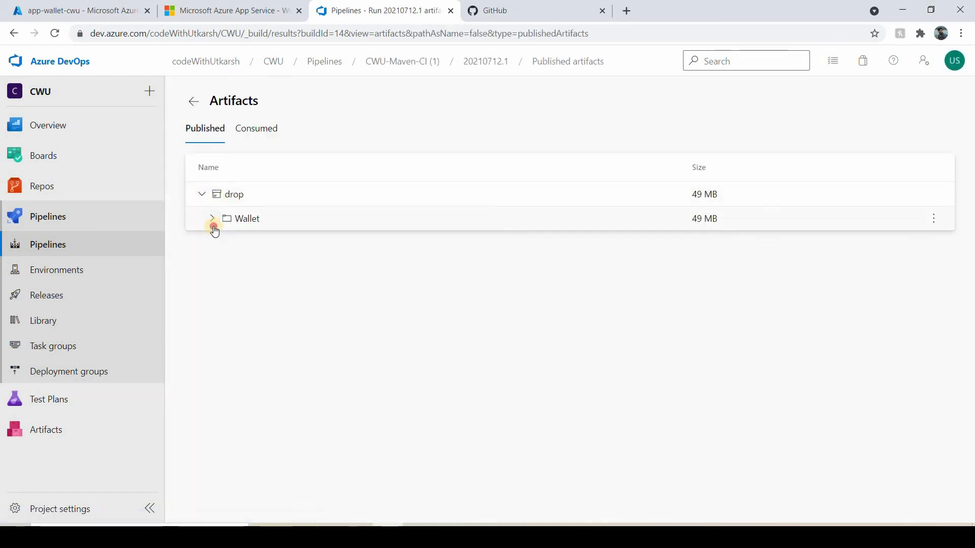
pyautogui.click(213, 219)
pyautogui.click(223, 245)
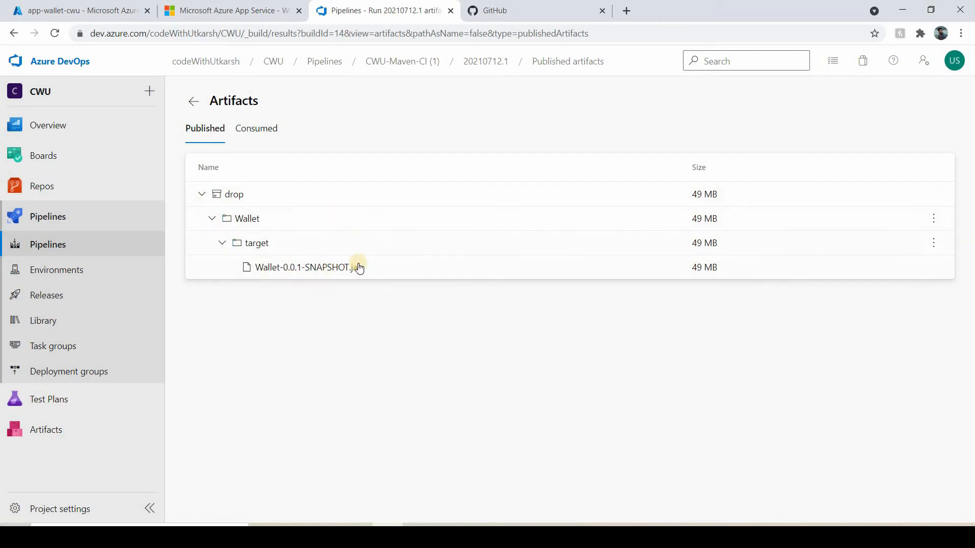
pyautogui.click(201, 197)
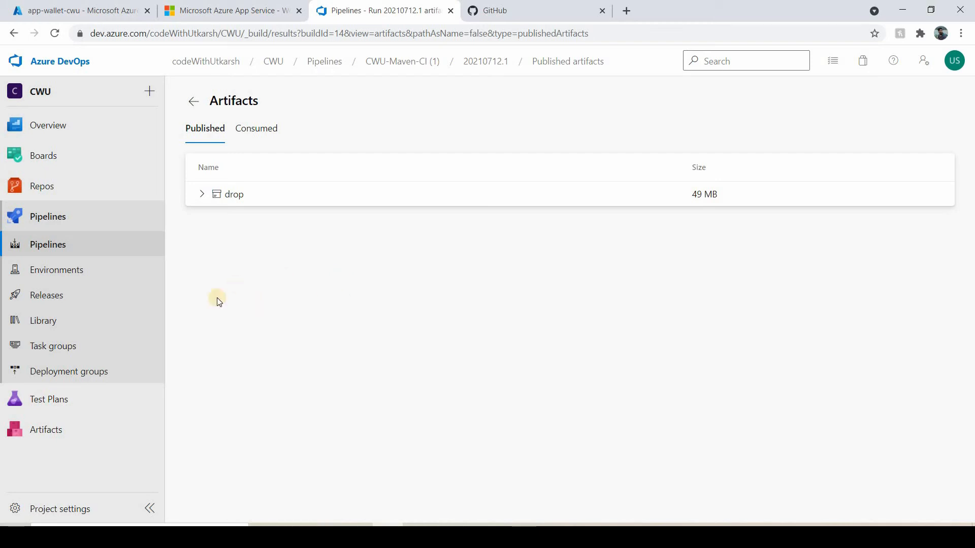
# Step: Start a new release pipeline in the CWU project's Releases
pyautogui.click(64, 299)
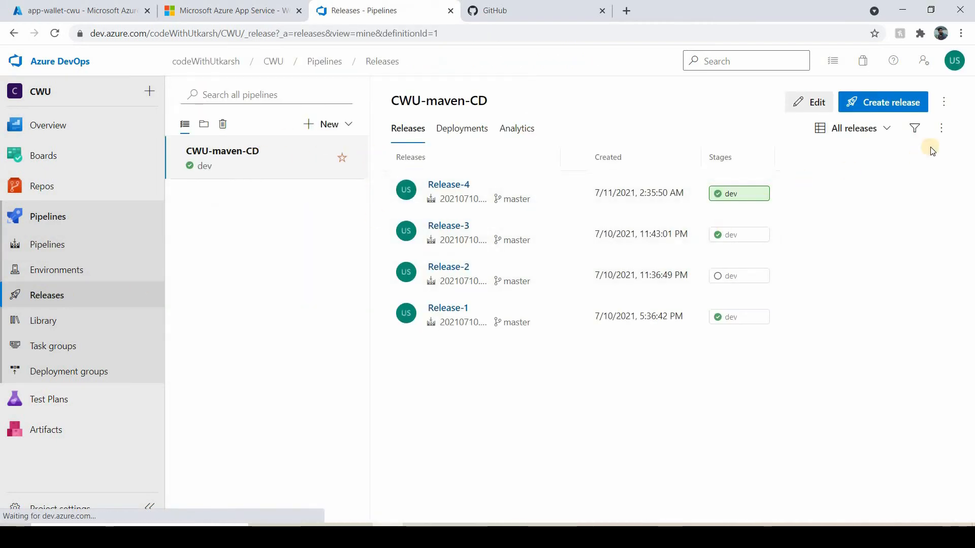
pyautogui.click(871, 107)
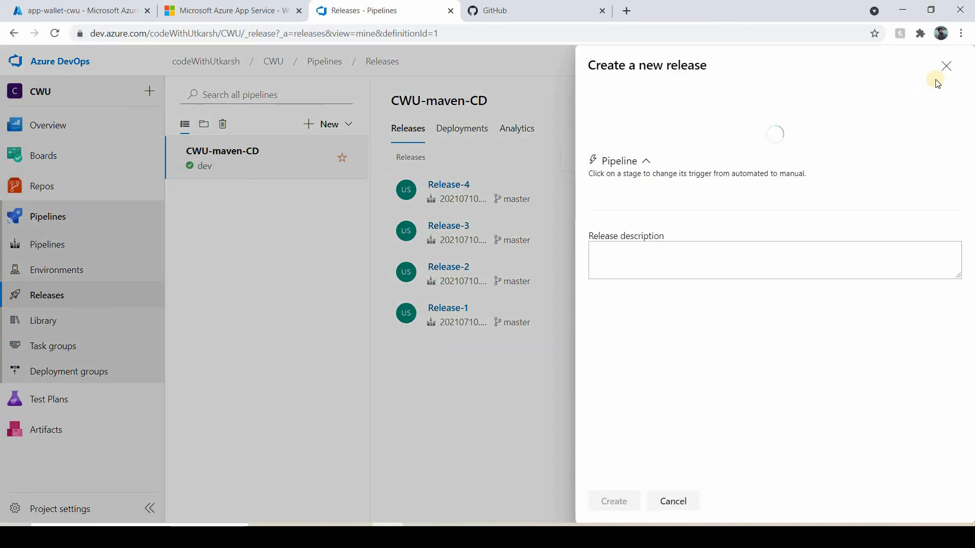
pyautogui.click(946, 66)
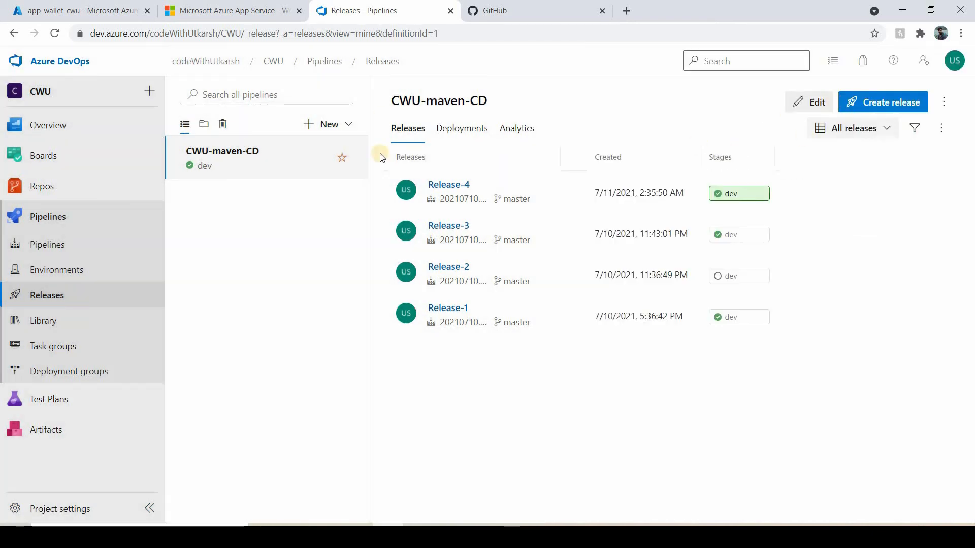
pyautogui.click(315, 127)
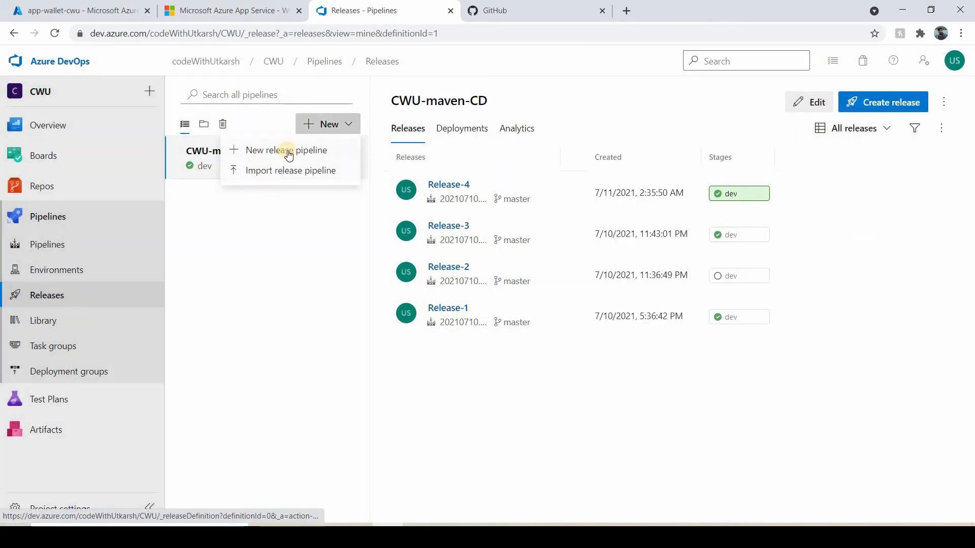
pyautogui.click(274, 151)
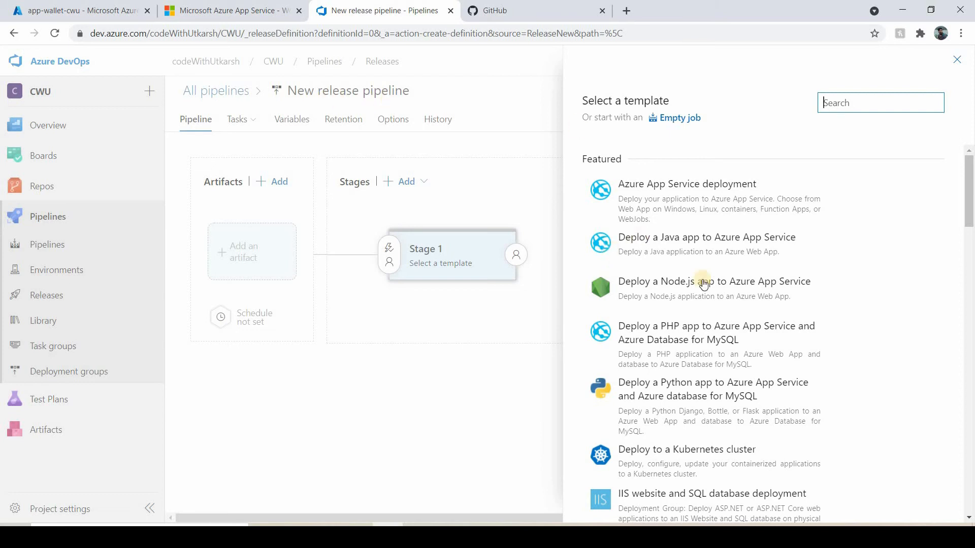
# Step: Search the stage templates for "deploy" and apply the Azure App Service deployment template to the new stage
pyautogui.tripleClick(660, 100)
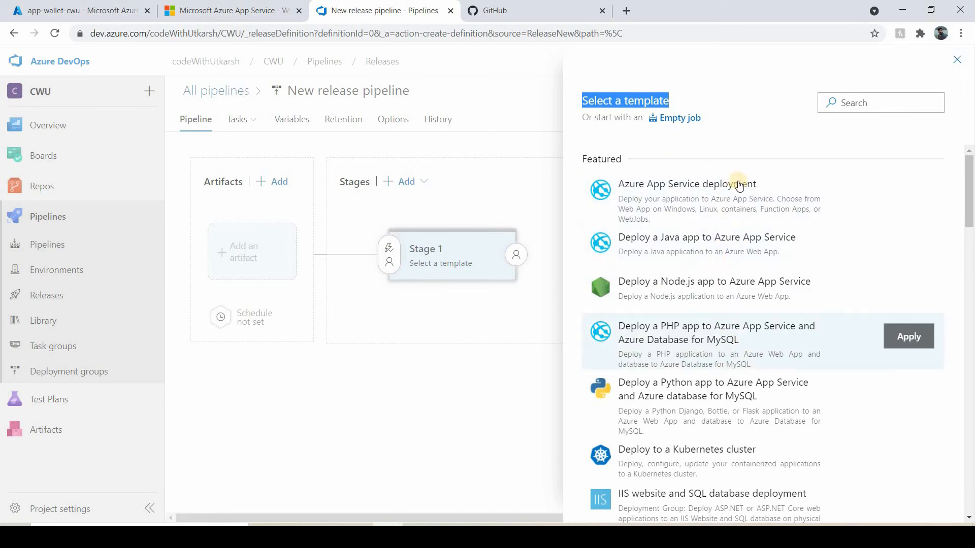
pyautogui.click(844, 103)
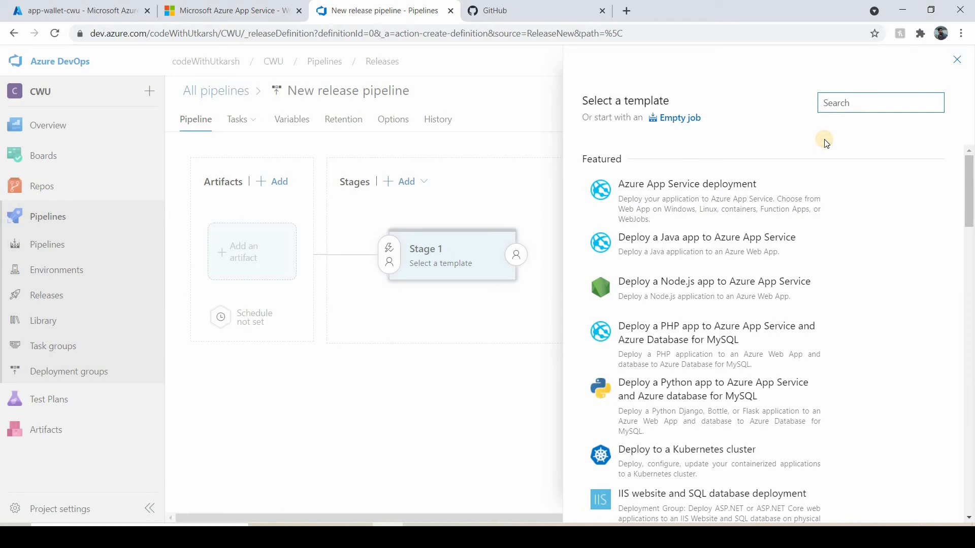
pyautogui.write('app ser')
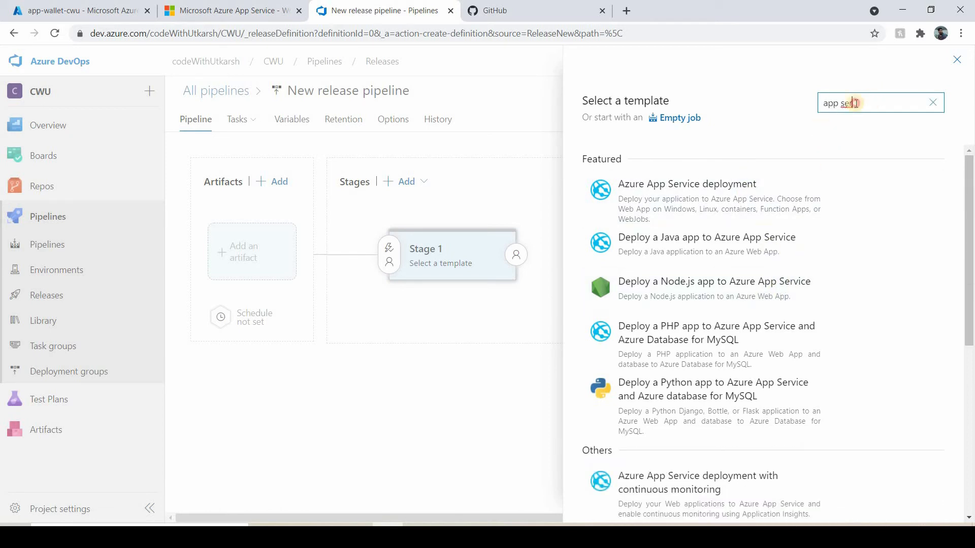
pyautogui.moveTo(855, 100); pyautogui.dragTo(744, 107)
pyautogui.write('deploy')
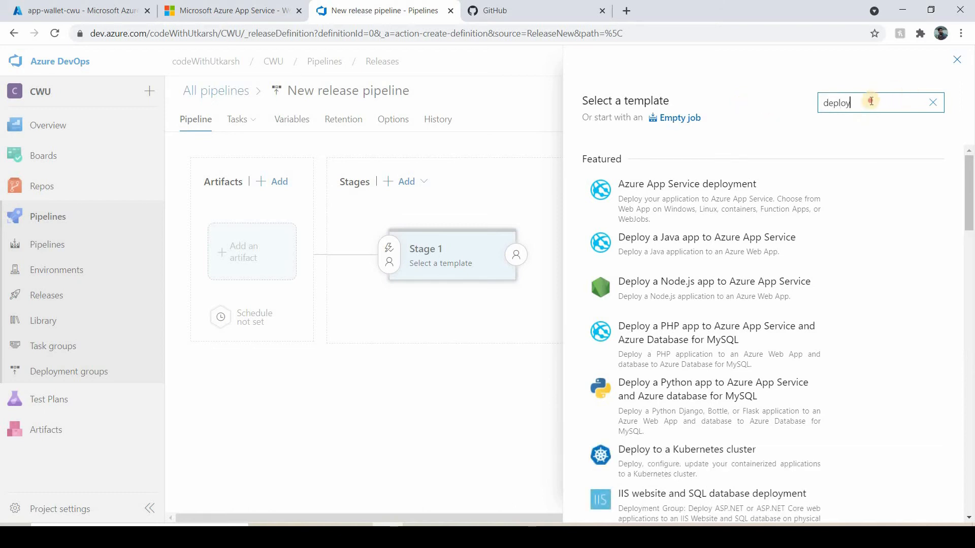
pyautogui.moveTo(701, 193)
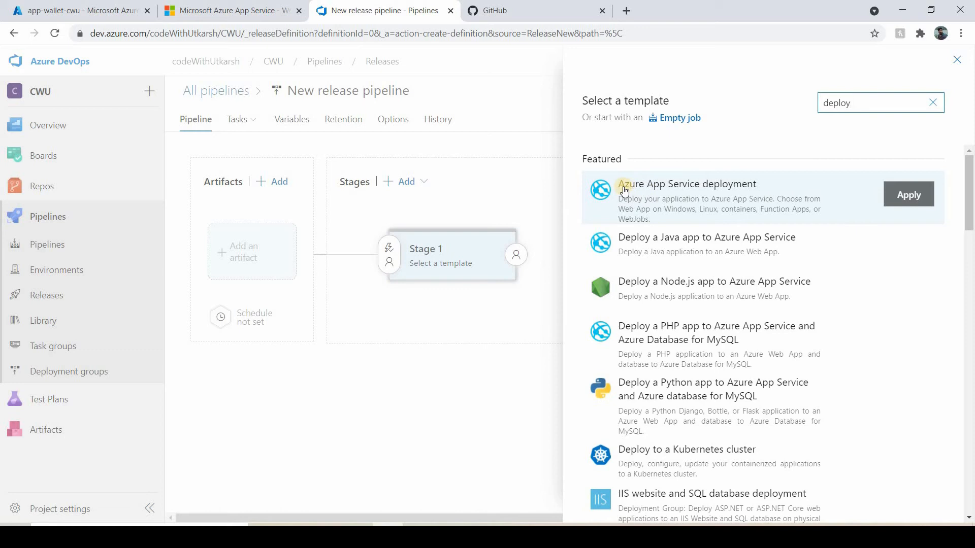
pyautogui.click(909, 195)
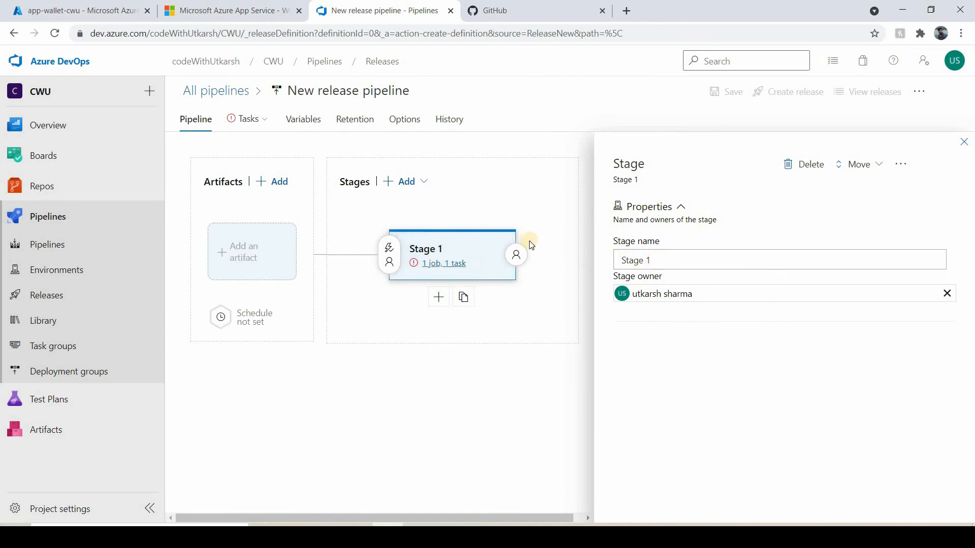
# Step: Rename the stage as dev and close its properties
pyautogui.click(670, 260)
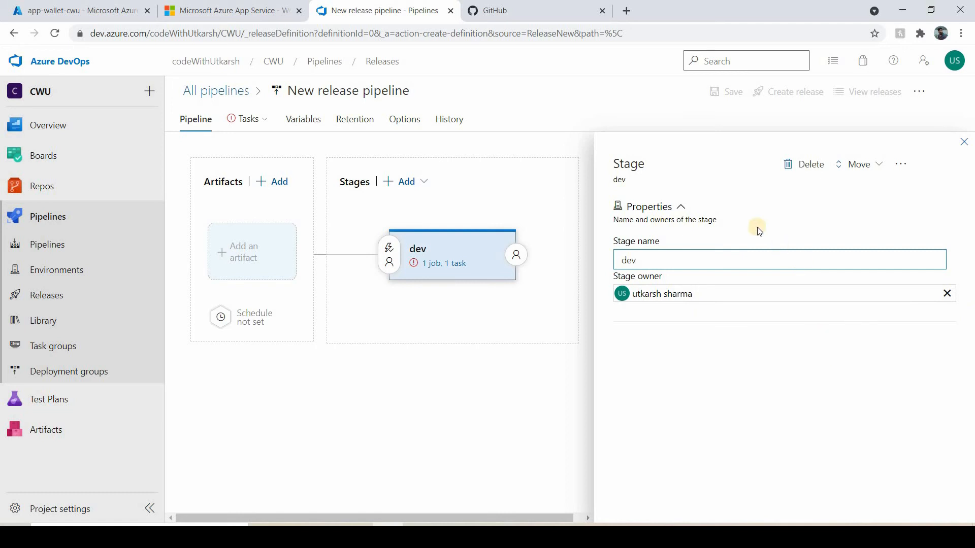
pyautogui.click(490, 314)
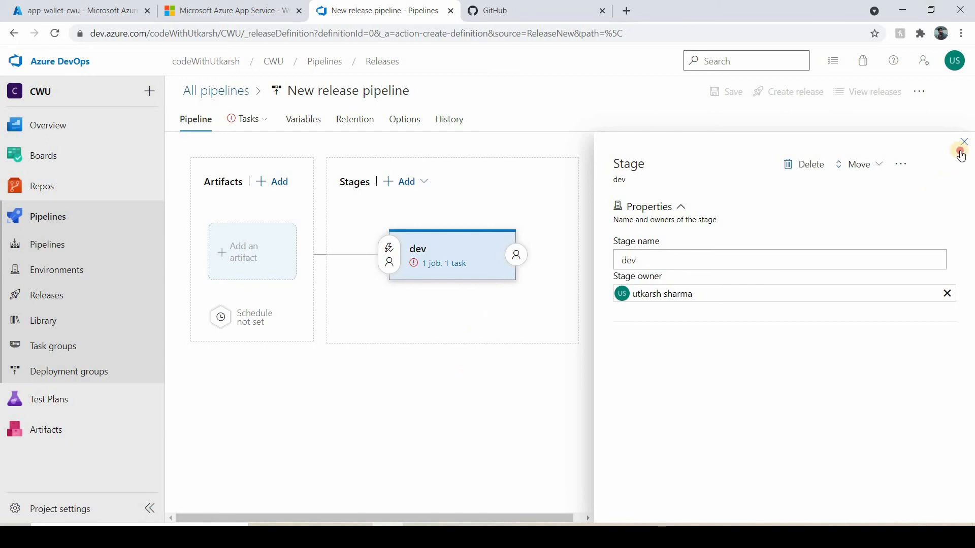
pyautogui.click(584, 268)
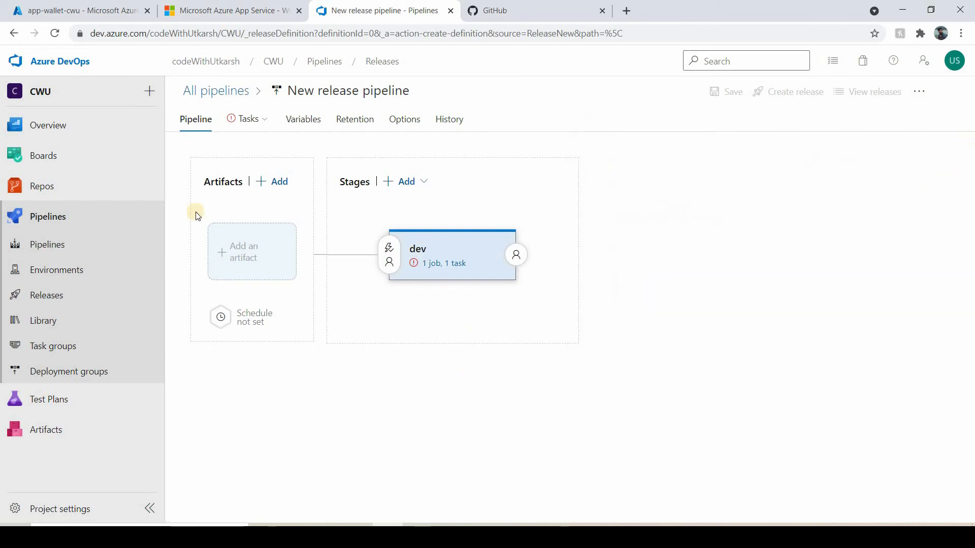
# Step: Add a Build artifact from the CWU project with CWU-Maven-CI (1) as source and Latest as default version
pyautogui.click(254, 246)
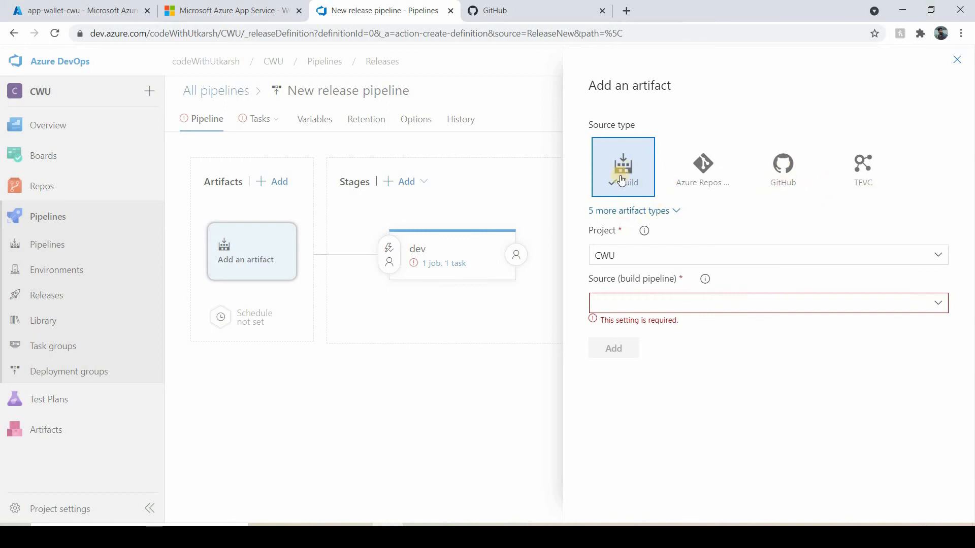
pyautogui.click(940, 304)
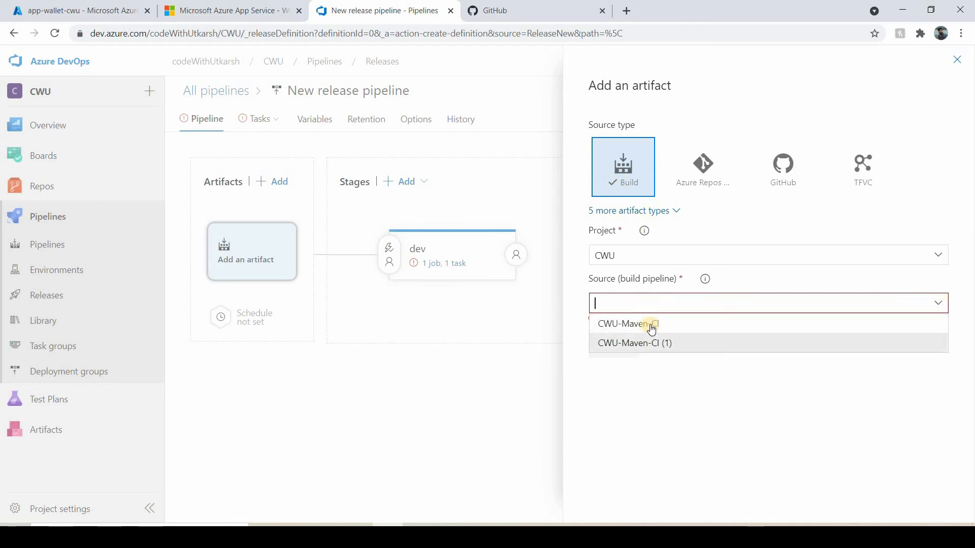
pyautogui.click(666, 345)
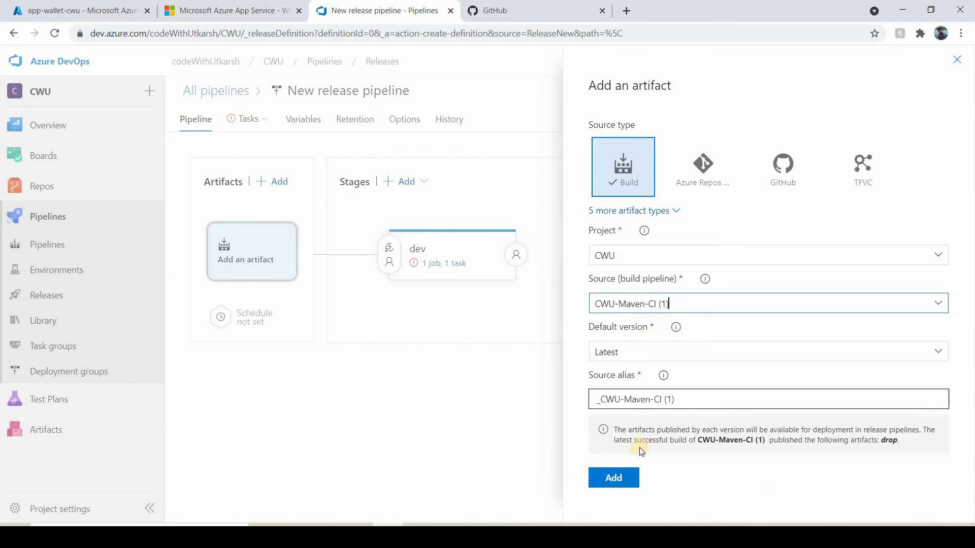
pyautogui.click(614, 483)
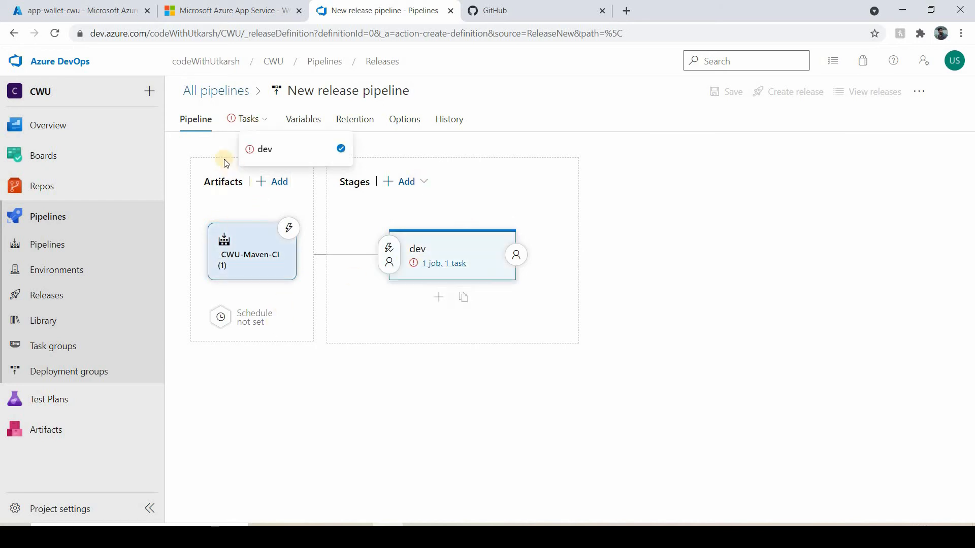
# Step: In the dev stage's tasks, set the Azure subscription to Visual Studio Enterprise Subscription and the app type to Web App on Linux
pyautogui.click(243, 119)
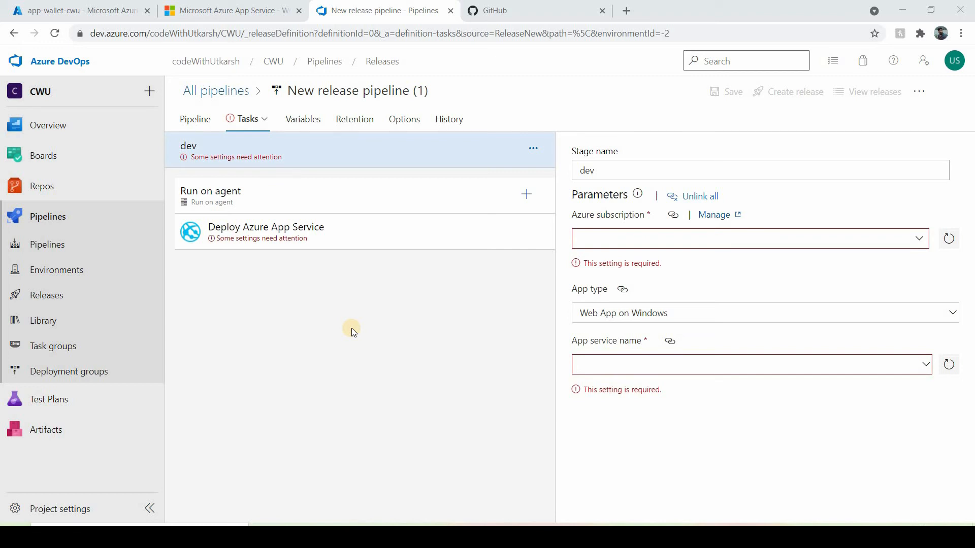
pyautogui.click(397, 156)
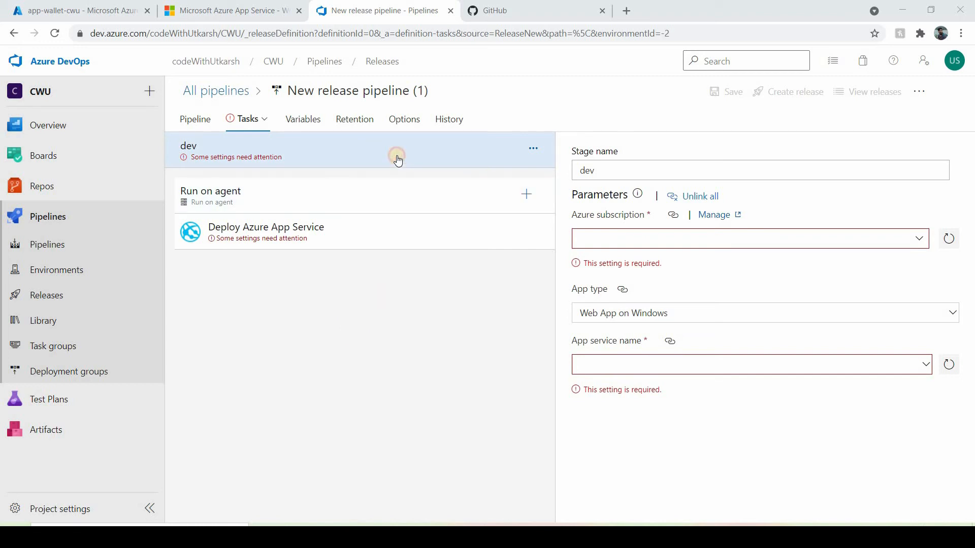
pyautogui.click(596, 245)
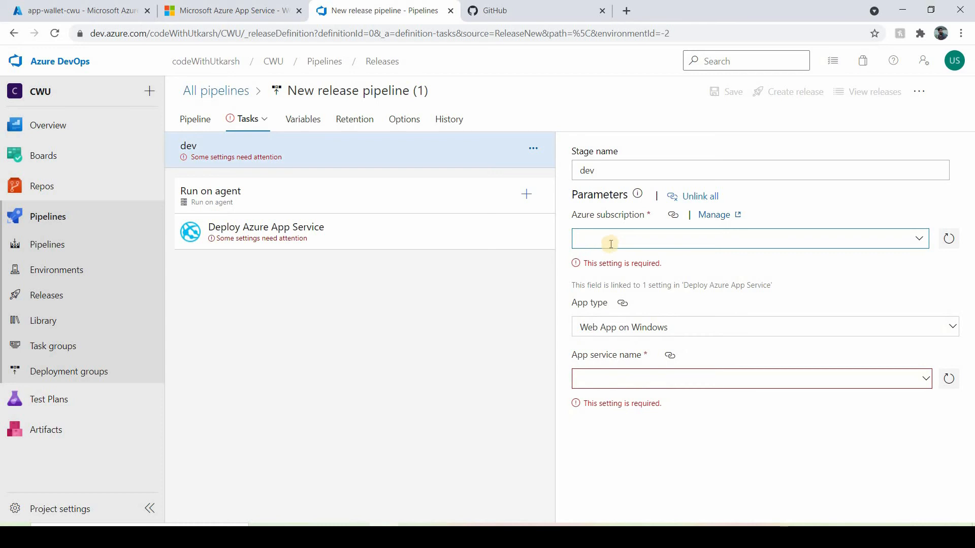
pyautogui.click(920, 240)
pyautogui.click(726, 283)
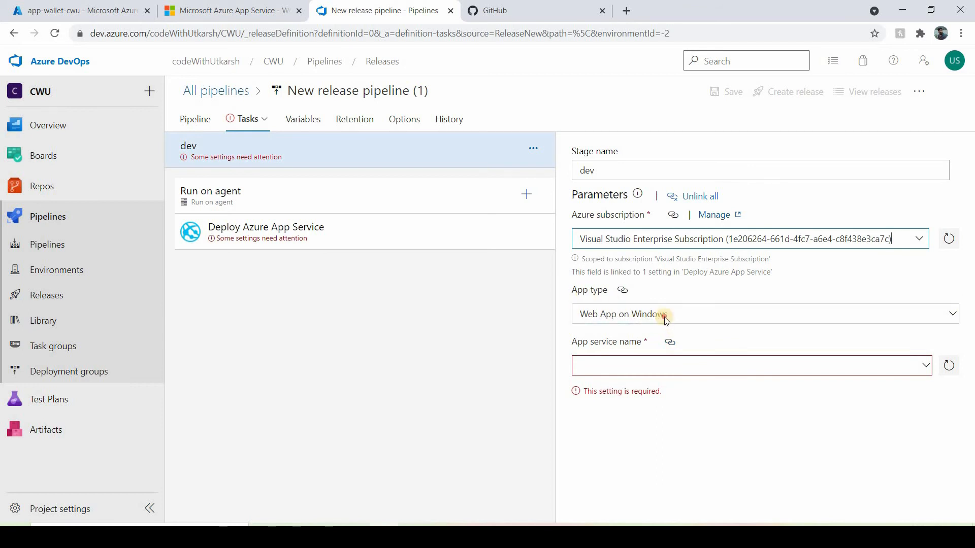
pyautogui.click(664, 315)
pyautogui.click(661, 305)
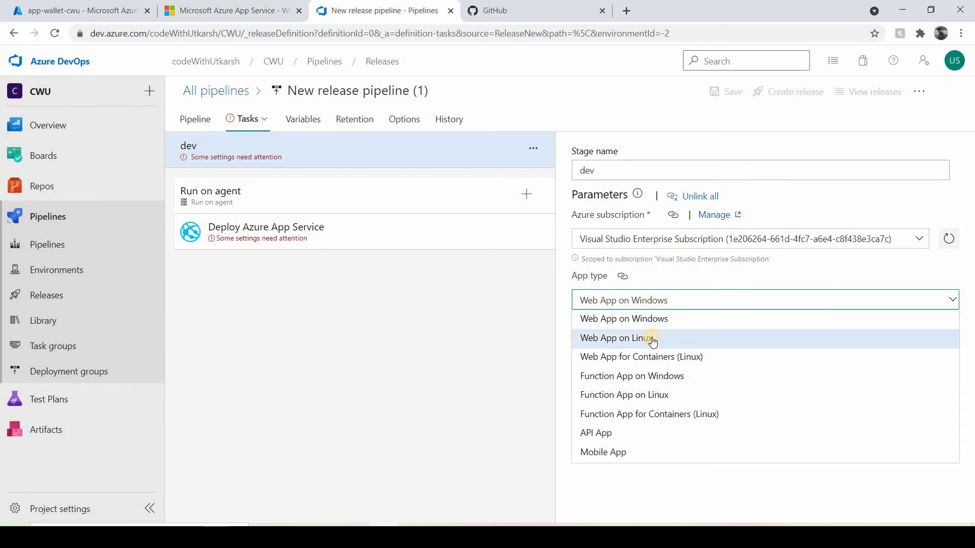
pyautogui.click(643, 337)
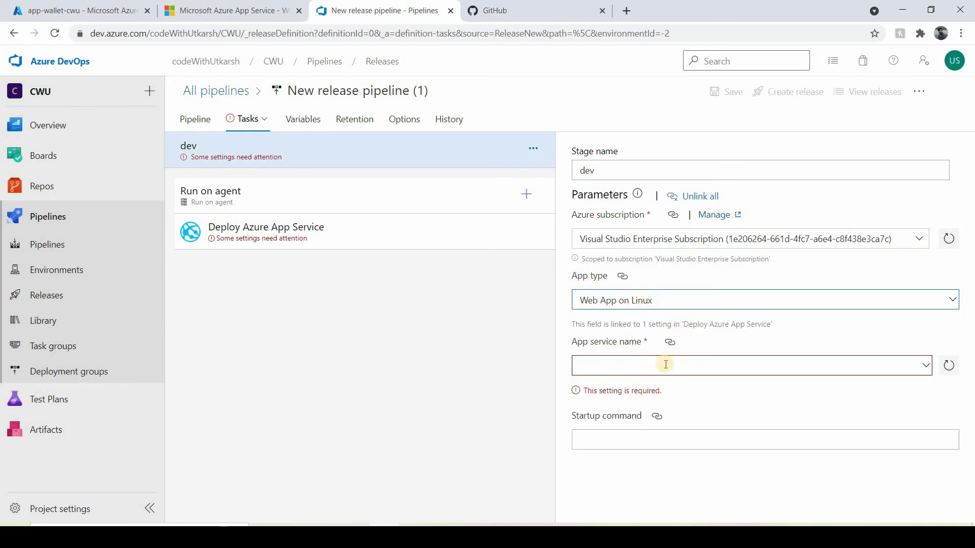
# Step: Copy the name app-wallet-cwu from the Azure portal and enter it as the dev stage's App service name in Azure DevOps
pyautogui.click(593, 341)
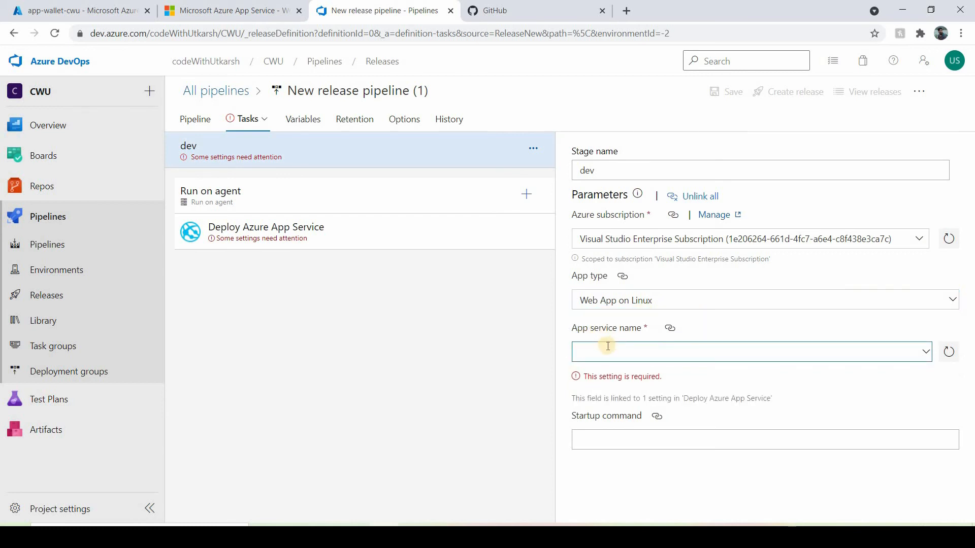
pyautogui.click(92, 4)
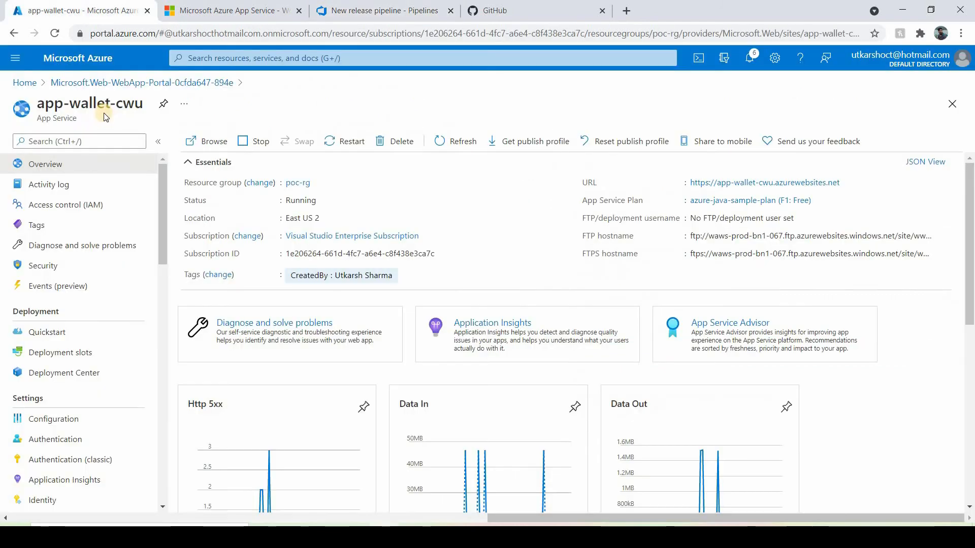
pyautogui.moveTo(144, 104); pyautogui.dragTo(35, 104)
pyautogui.hotkey('ctrl', 'c')
pyautogui.click(513, 2)
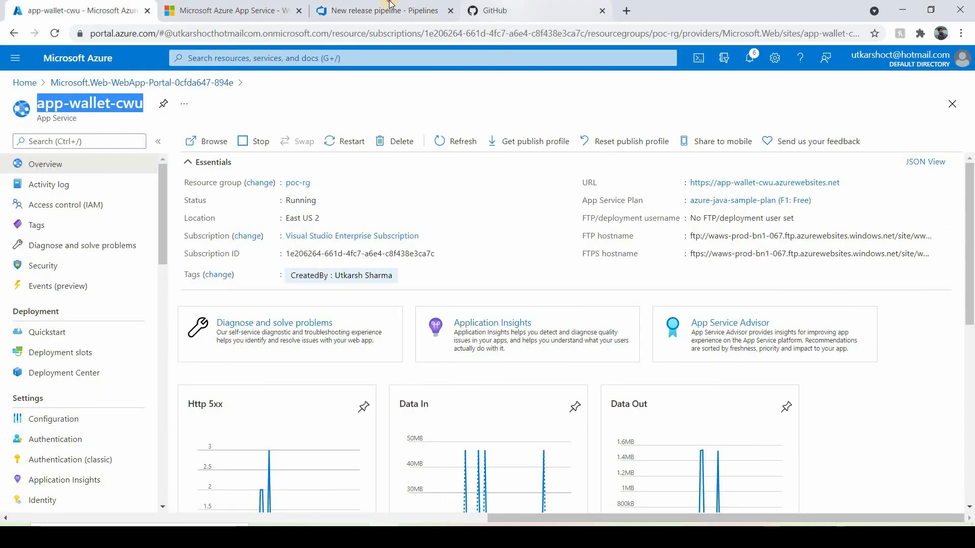
pyautogui.click(391, 5)
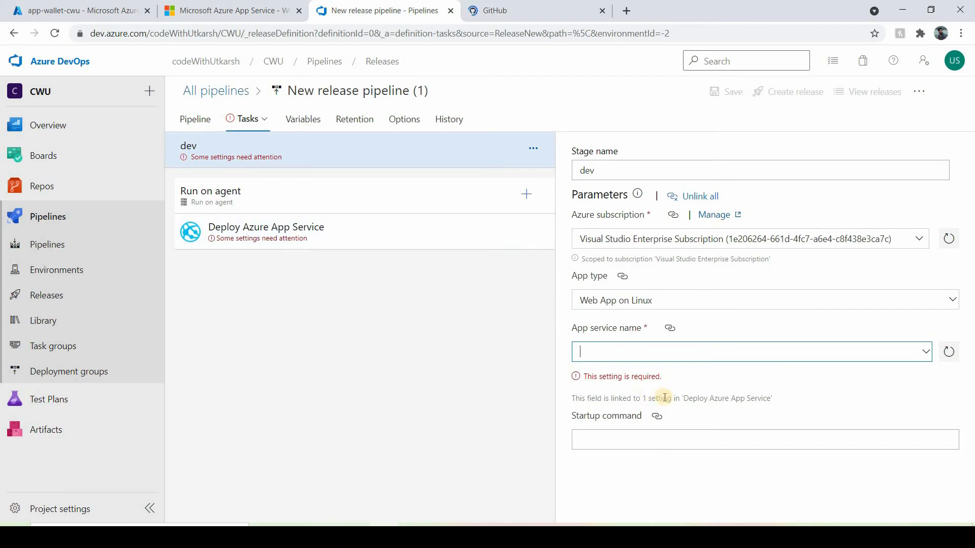
pyautogui.hotkey('ctrl', 'v')
pyautogui.click(678, 419)
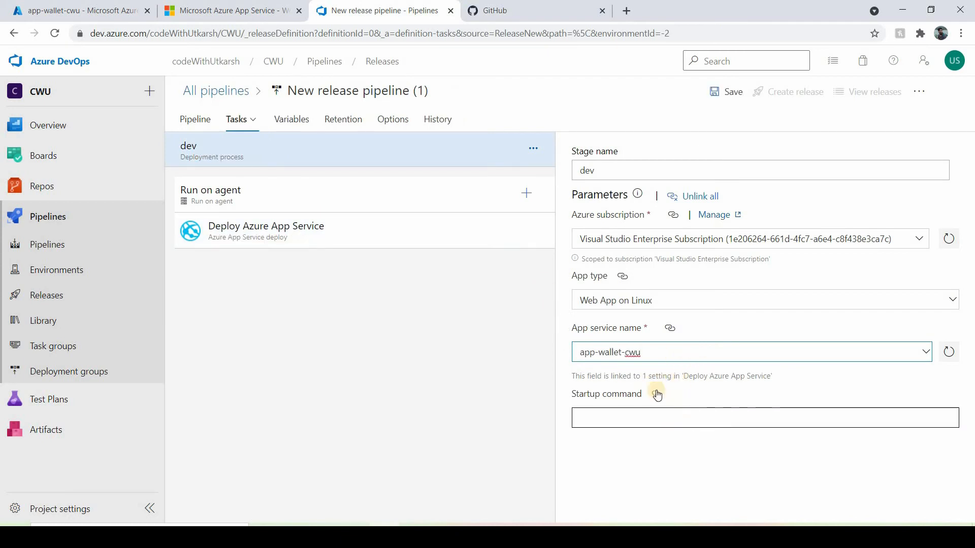
# Step: Set the dev stage's startup command to java -jar /home/site/wwwroot/
pyautogui.click(622, 358)
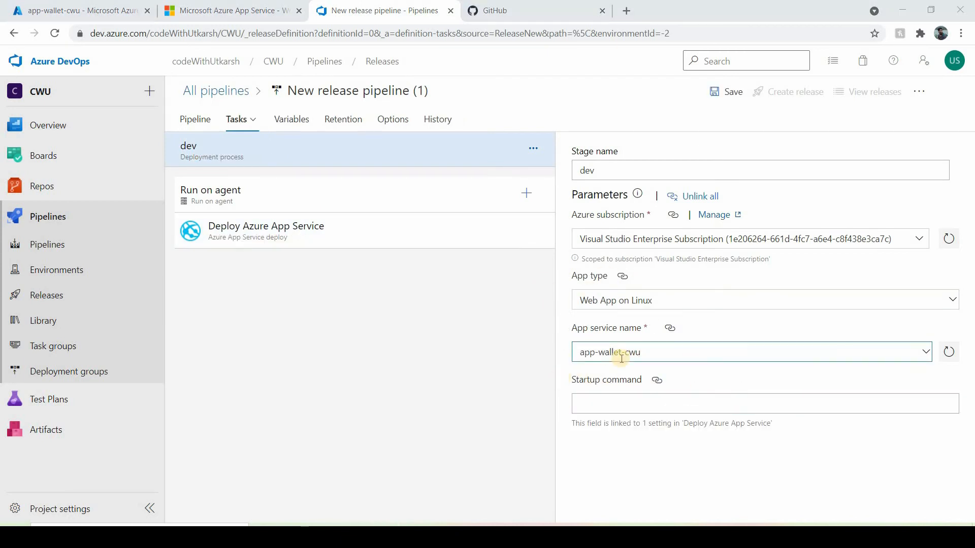
pyautogui.click(620, 403)
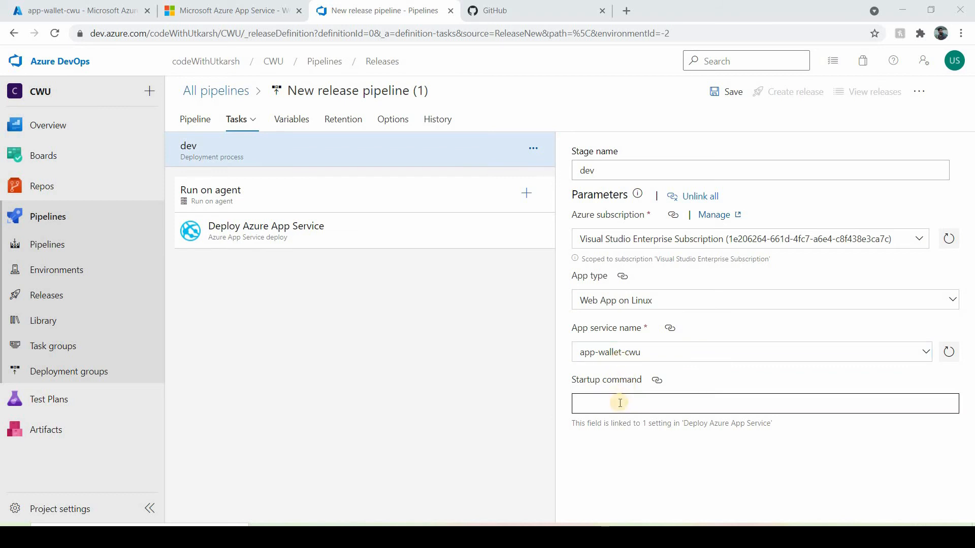
pyautogui.click(622, 401)
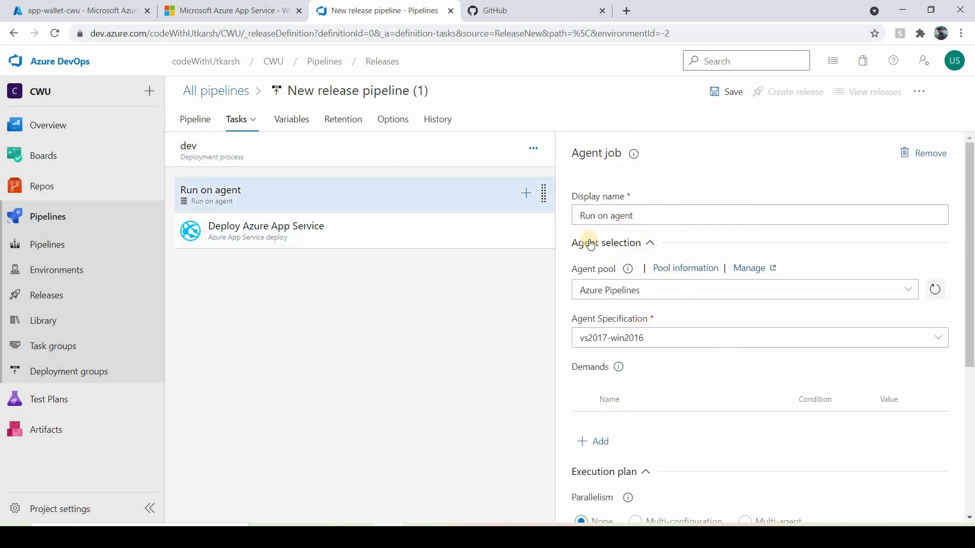
# Step: Set the agent pool of the Run on agent job to agent-pool-poc and check its remaining settings
pyautogui.click(898, 289)
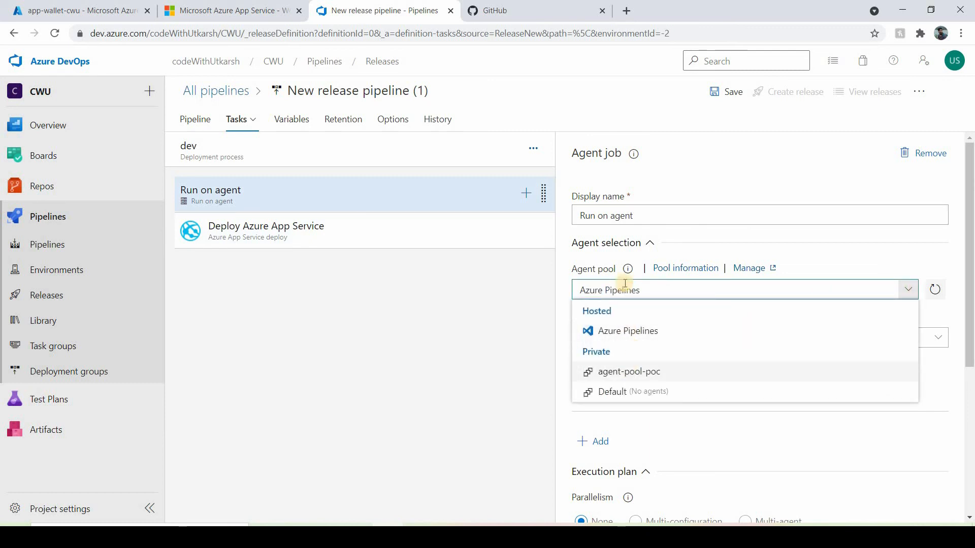
pyautogui.click(629, 372)
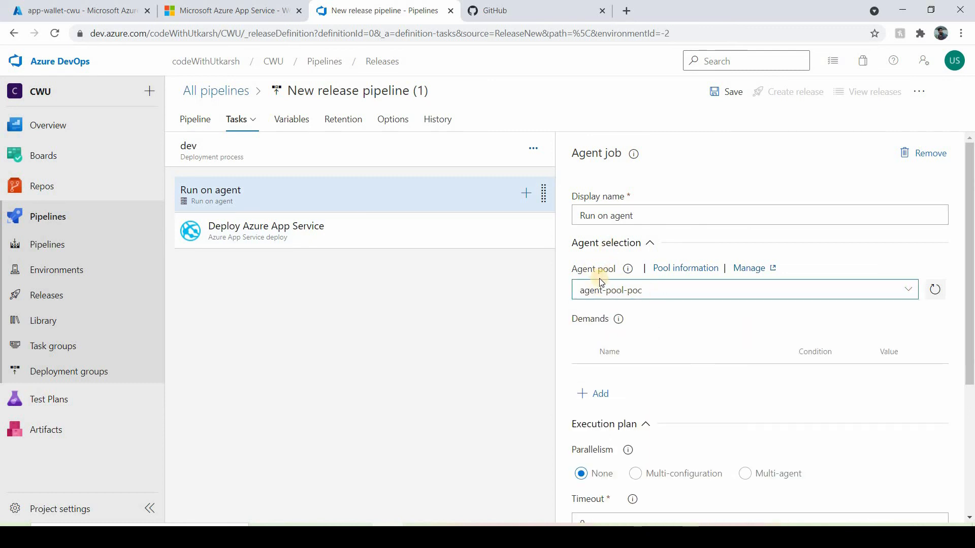
pyautogui.scroll(-2, 637, 378)
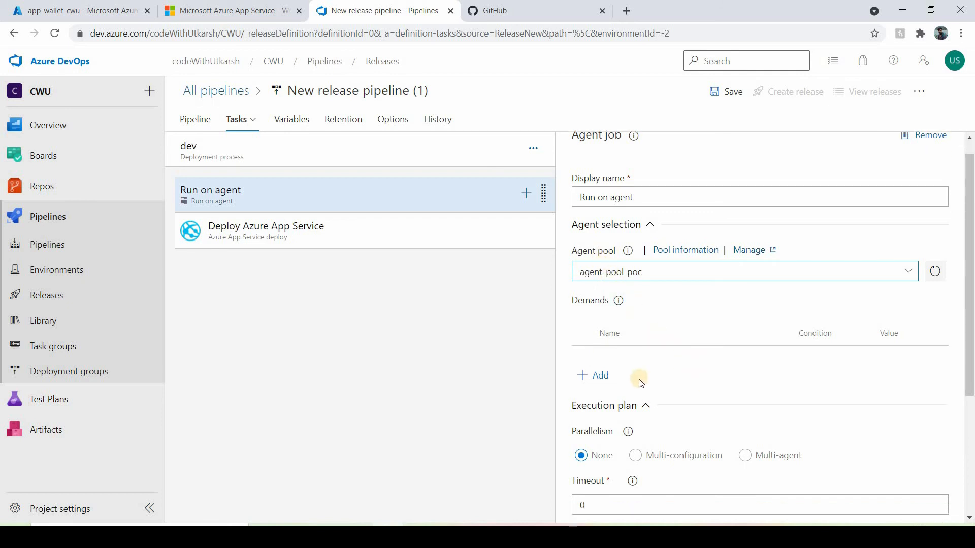
pyautogui.scroll(-2, 641, 374)
# Step: Review the Deploy Azure App Service task, try to browse for its package or folder, and return to the release pipeline's artifacts and stages
pyautogui.click(361, 245)
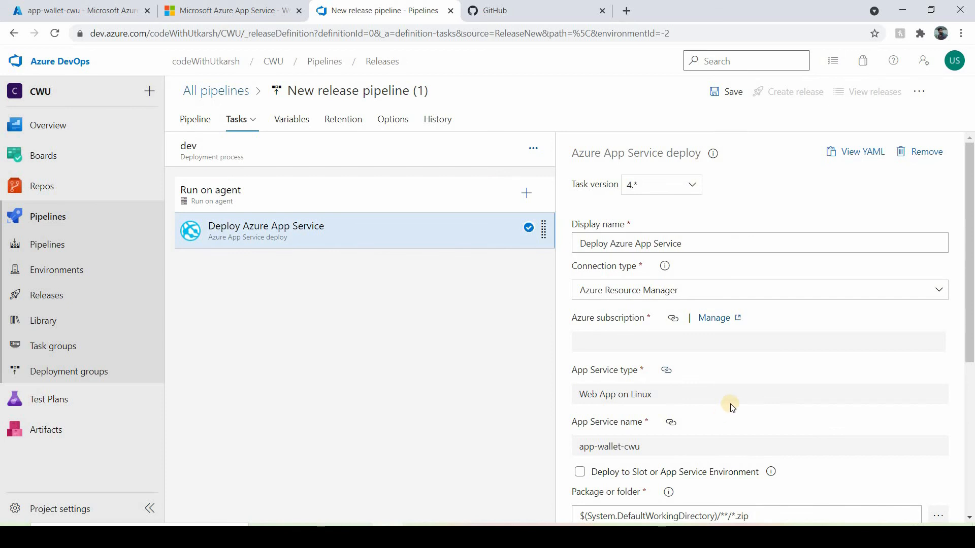
pyautogui.scroll(-2, 726, 321)
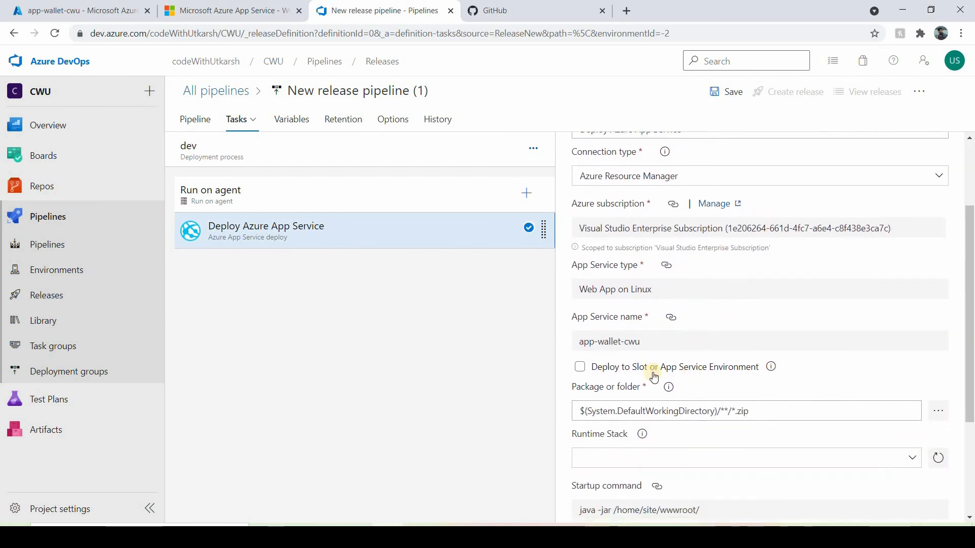
pyautogui.scroll(-2, 892, 372)
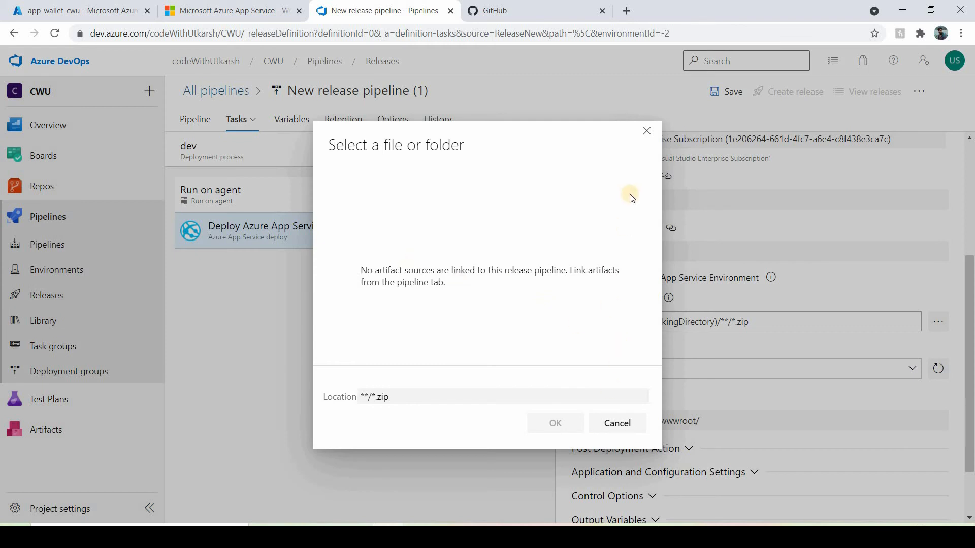
pyautogui.click(647, 131)
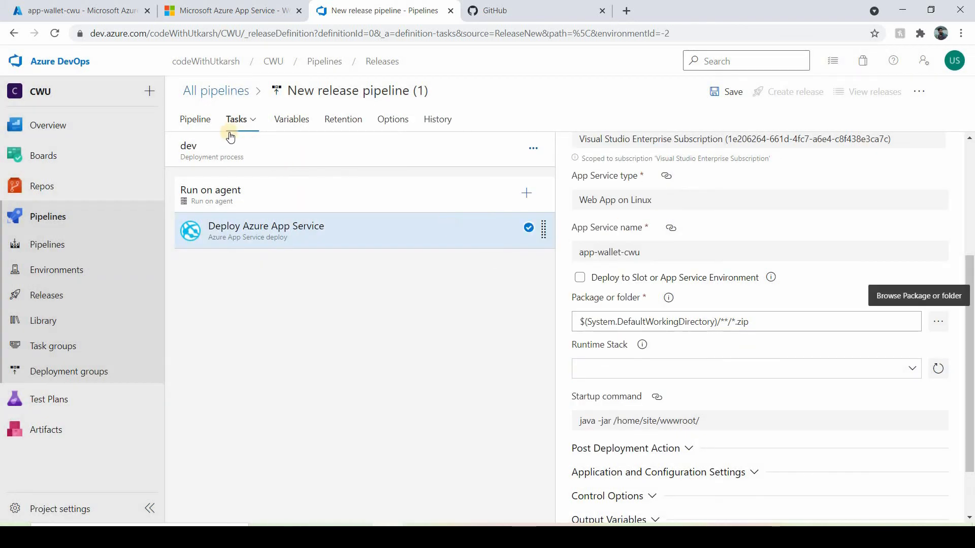
pyautogui.click(191, 122)
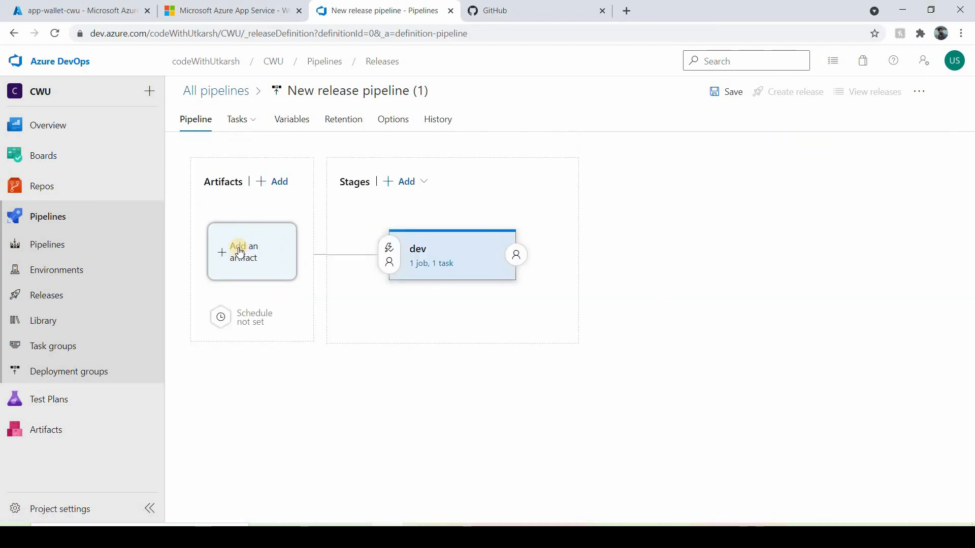
# Step: Add the CWU project's build pipeline CWU-Maven-CI (1) as the release pipeline's artifact
pyautogui.click(240, 253)
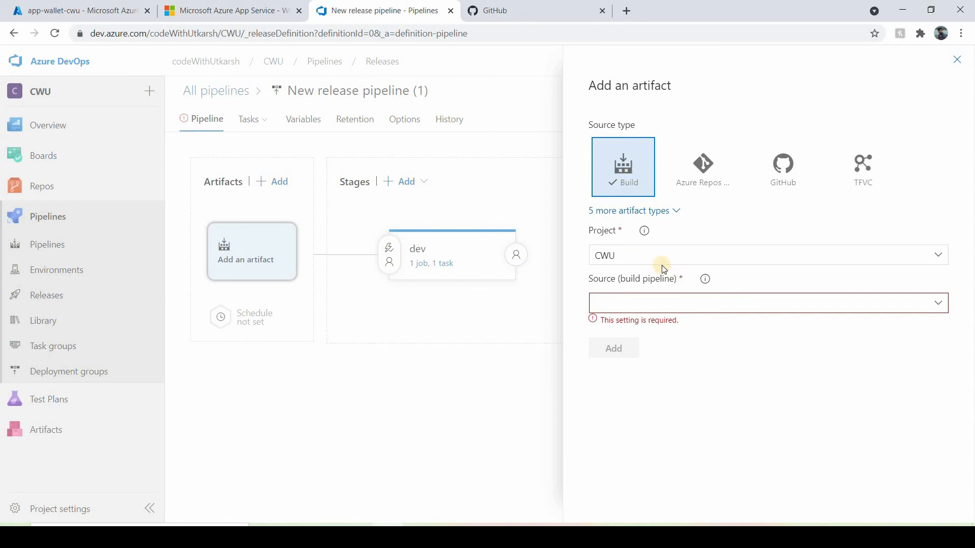
pyautogui.click(683, 307)
pyautogui.click(683, 340)
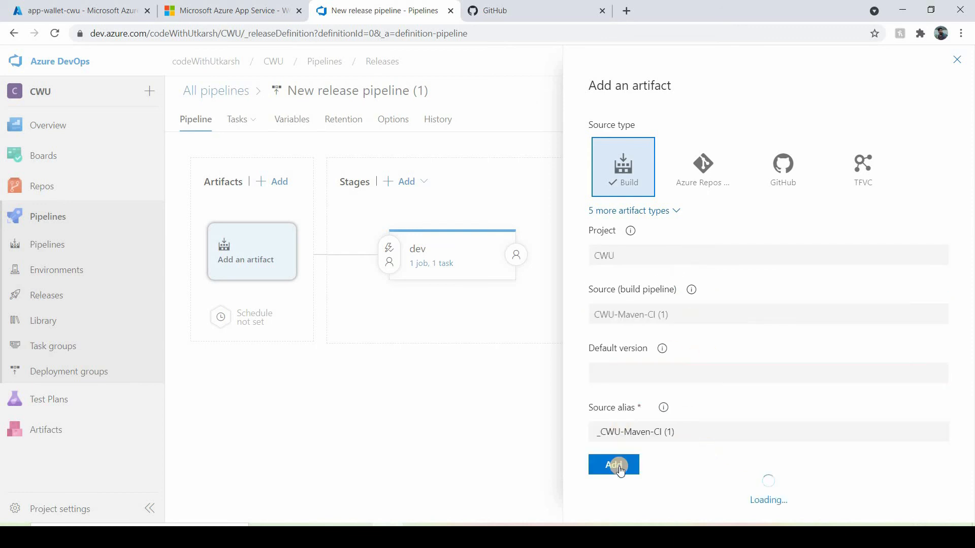
pyautogui.click(619, 465)
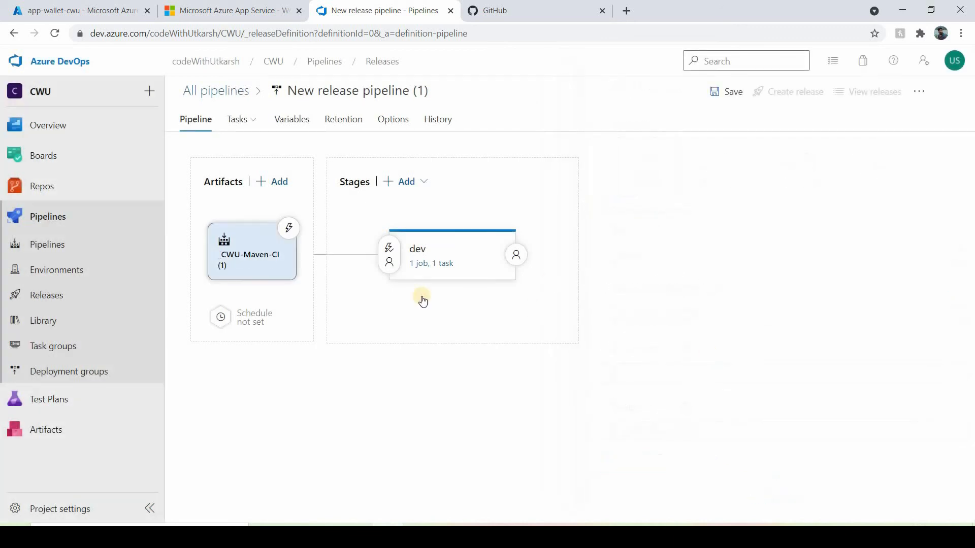
# Step: Set the Deploy Azure App Service task's package to drop/Wallet/target/Wallet-0.0.1-SNAPSHOT.jar from the linked _CWU-Maven-CI (1) artifact
pyautogui.click(230, 122)
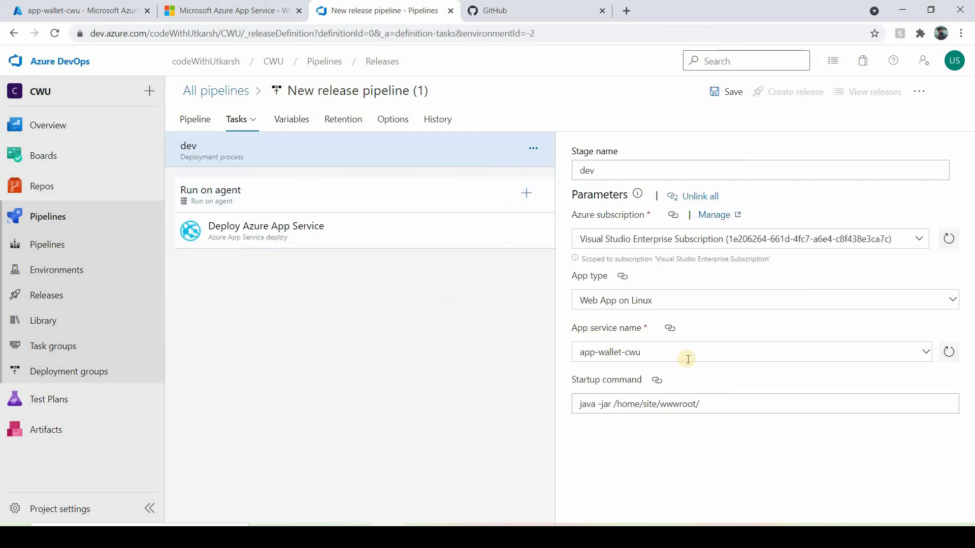
pyautogui.click(377, 239)
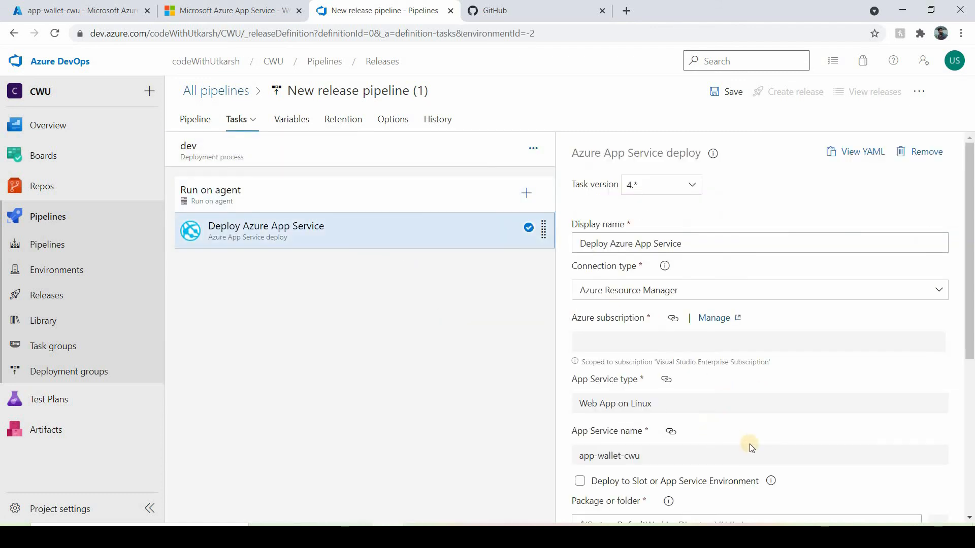
pyautogui.scroll(-4, 674, 339)
pyautogui.scroll(-2, 675, 339)
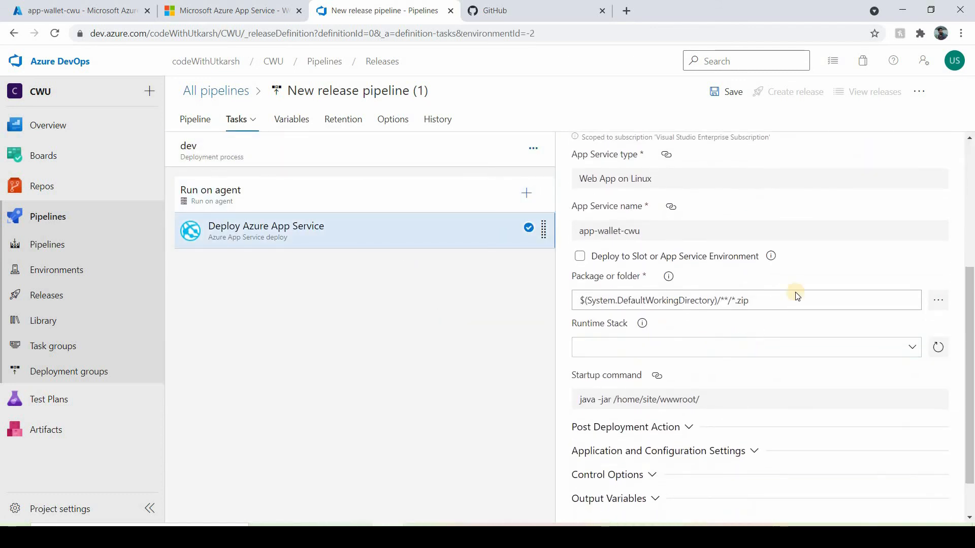
pyautogui.click(938, 248)
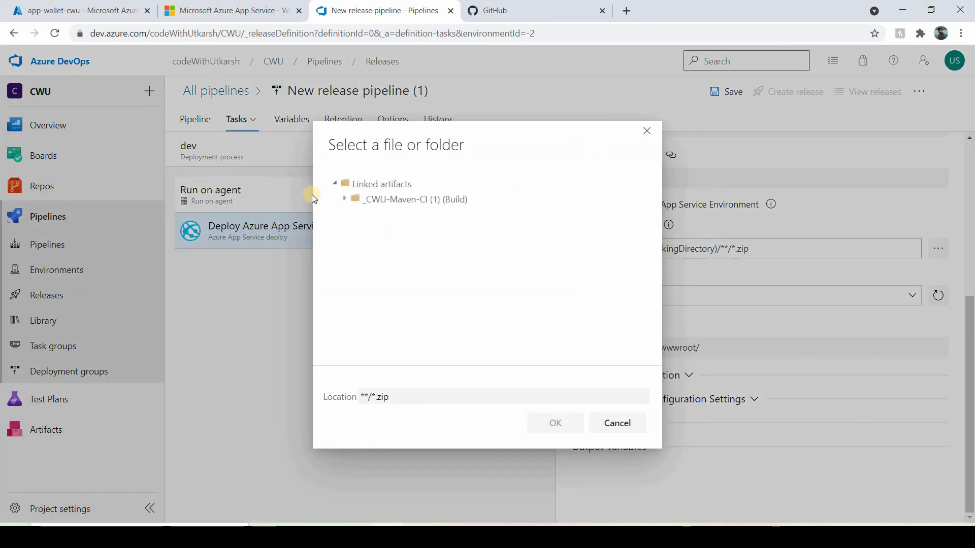
pyautogui.click(348, 199)
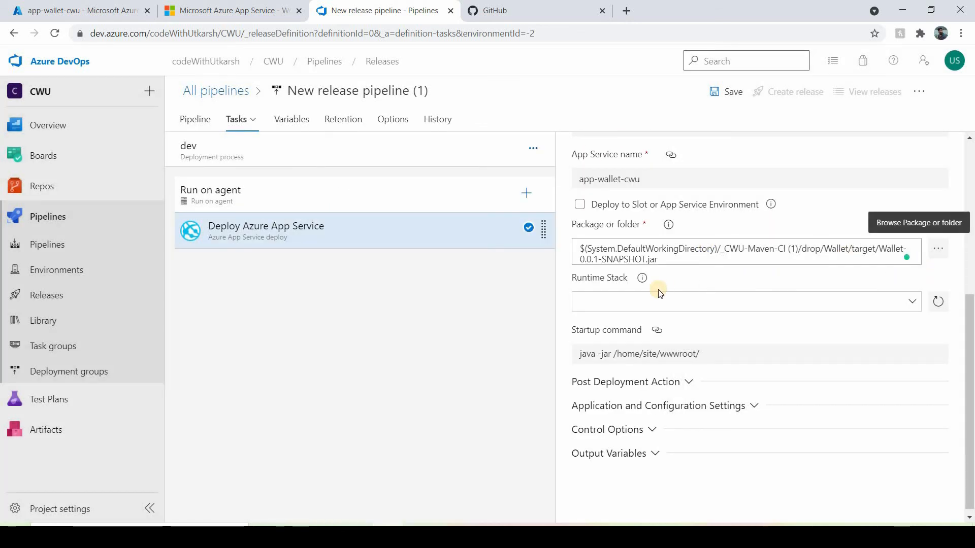
# Step: Set the deploy task's runtime stack to Java SE 8 (JAVA|8-jre8)
pyautogui.click(630, 297)
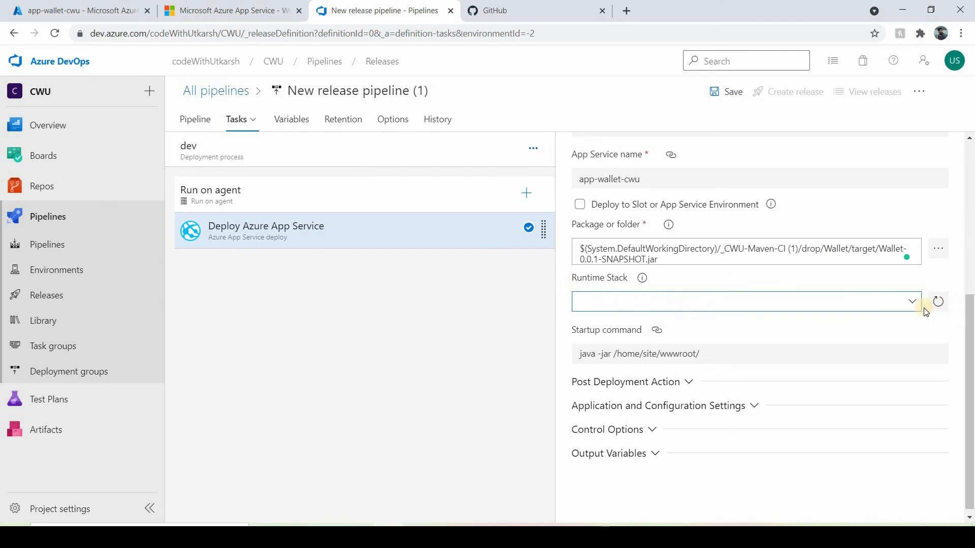
pyautogui.click(903, 301)
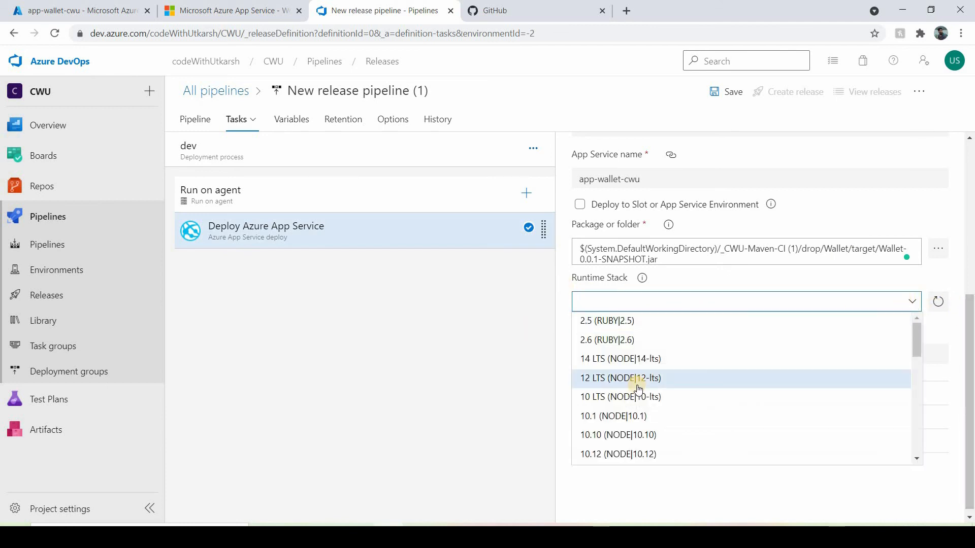
pyautogui.write('Java SE 8 (JAVA|8-jre8')
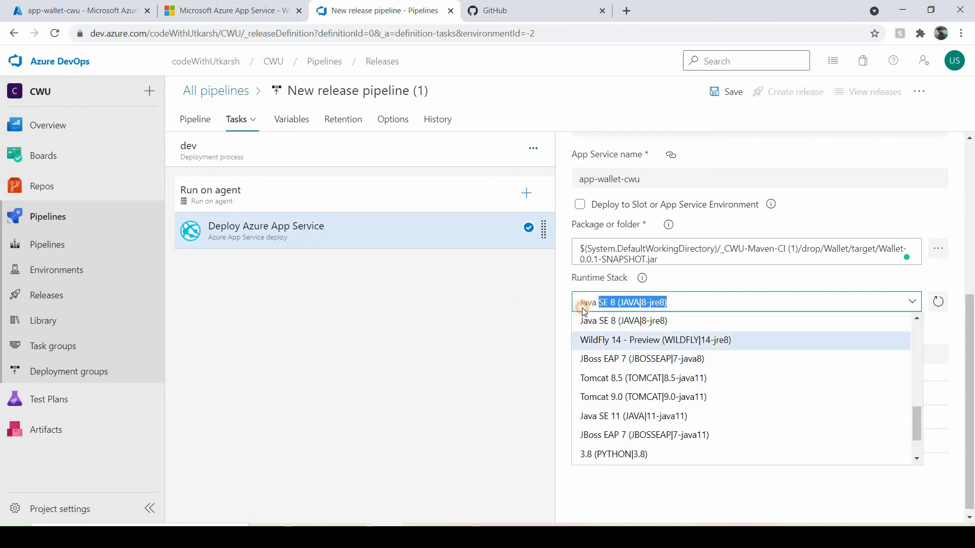
pyautogui.click(587, 321)
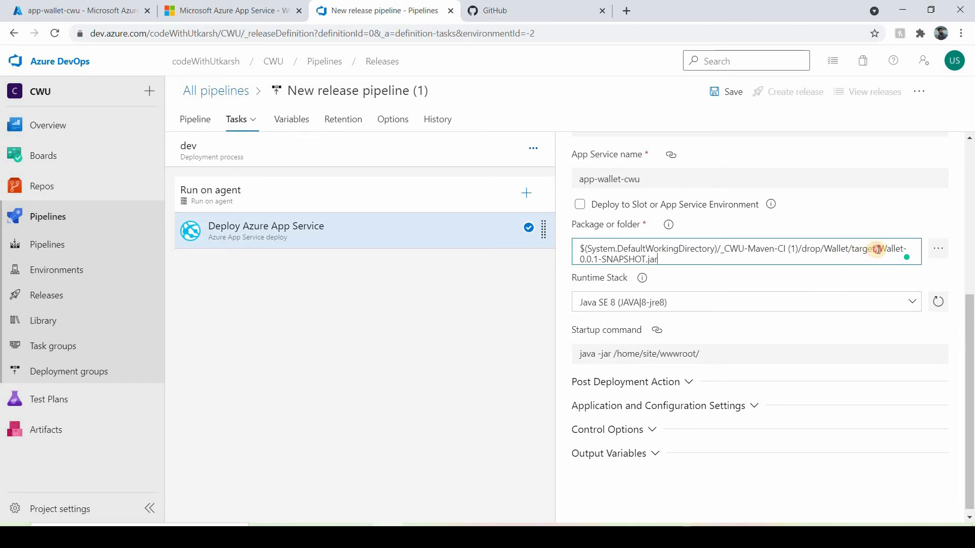
# Step: Copy the jar file name from the package path and complete the dev stage's startup command as java -jar /home/site/wwwroot/Wallet-0.0.1-SNAPSHOT.jar
pyautogui.moveTo(879, 249); pyautogui.dragTo(873, 259)
pyautogui.hotkey('ctrl', 'c')
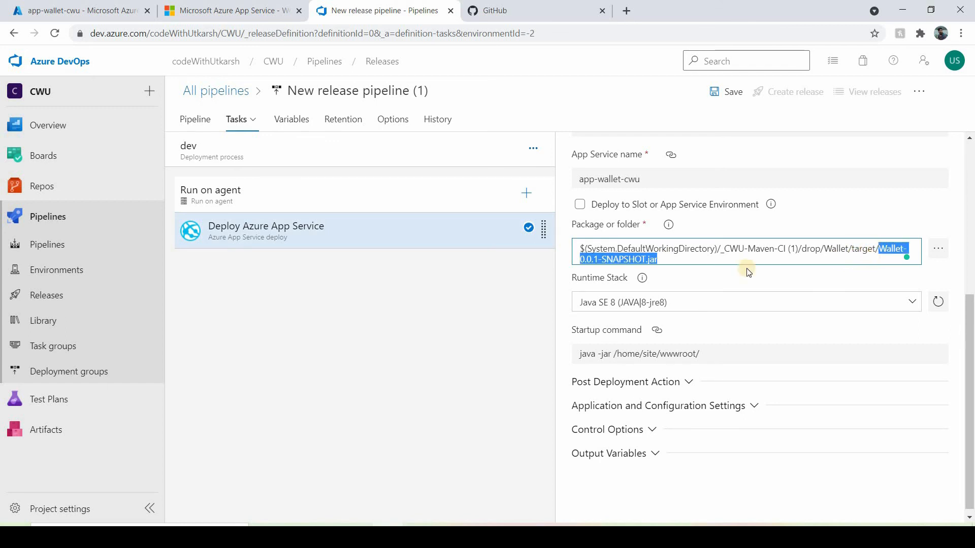
pyautogui.click(294, 158)
pyautogui.click(718, 404)
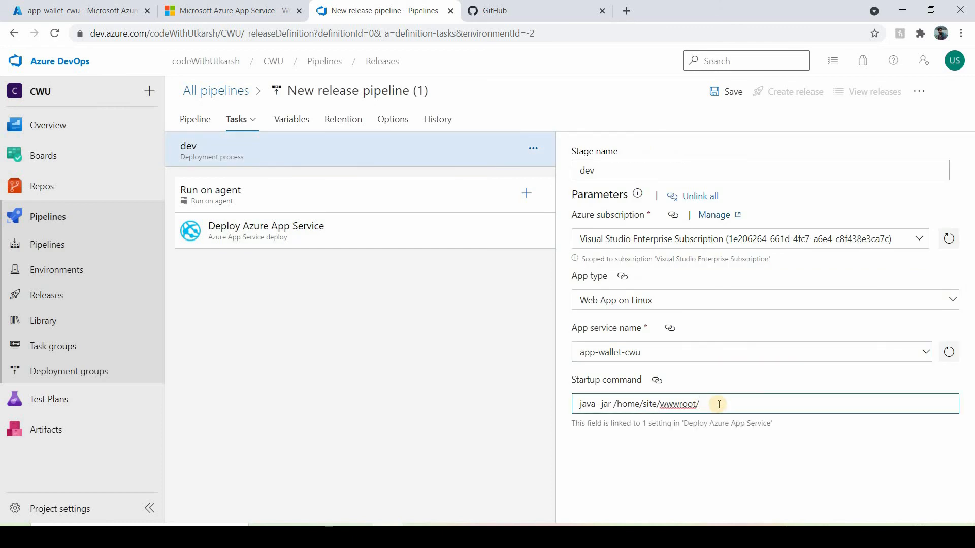
pyautogui.hotkey('ctrl', 'v')
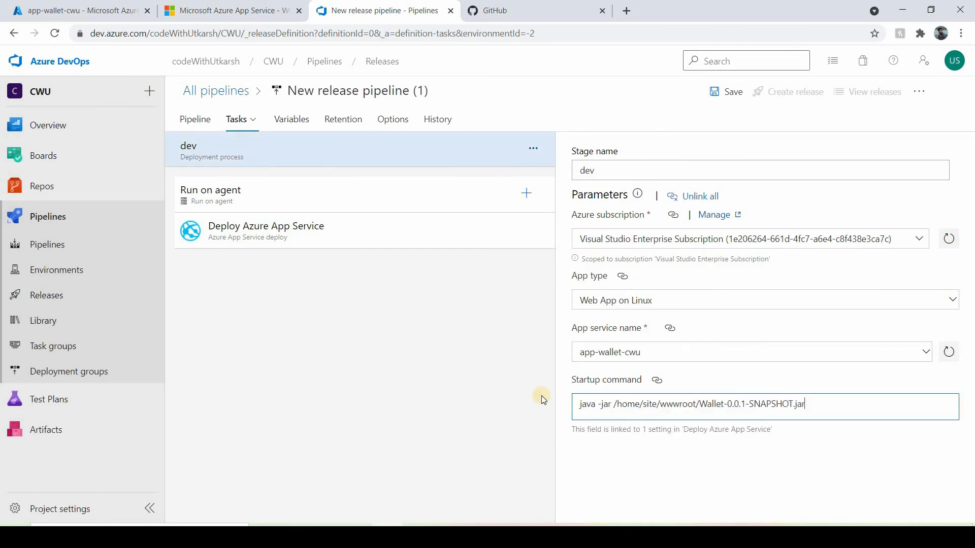
# Step: Check the Deploy Azure App Service task's settings and save the release pipeline in the root folder
pyautogui.click(397, 247)
pyautogui.scroll(-5, 773, 438)
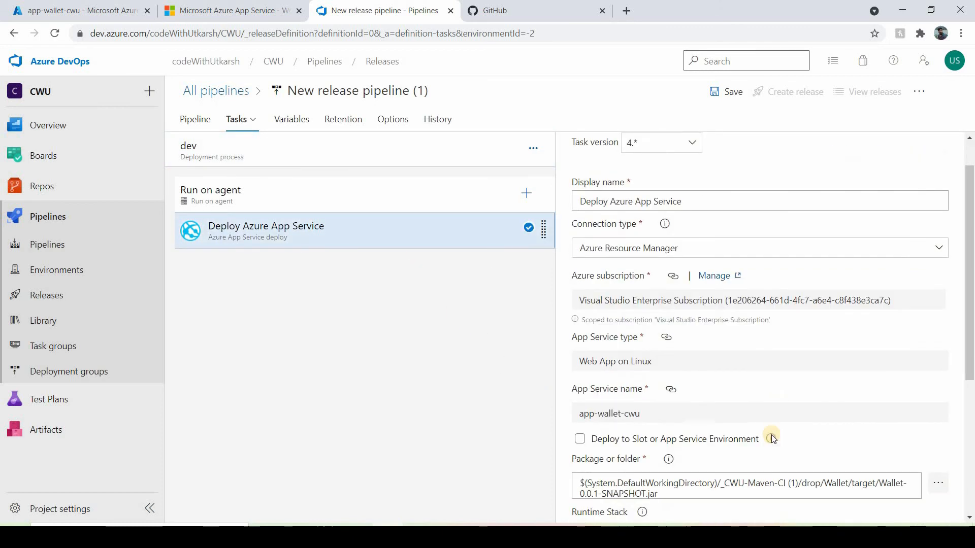
pyautogui.scroll(5, 738, 373)
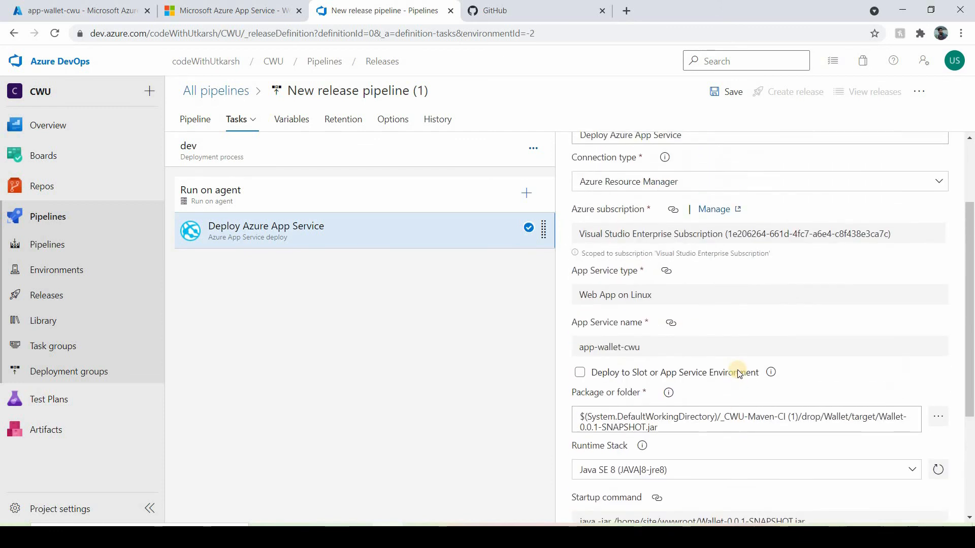
pyautogui.click(744, 96)
pyautogui.click(548, 362)
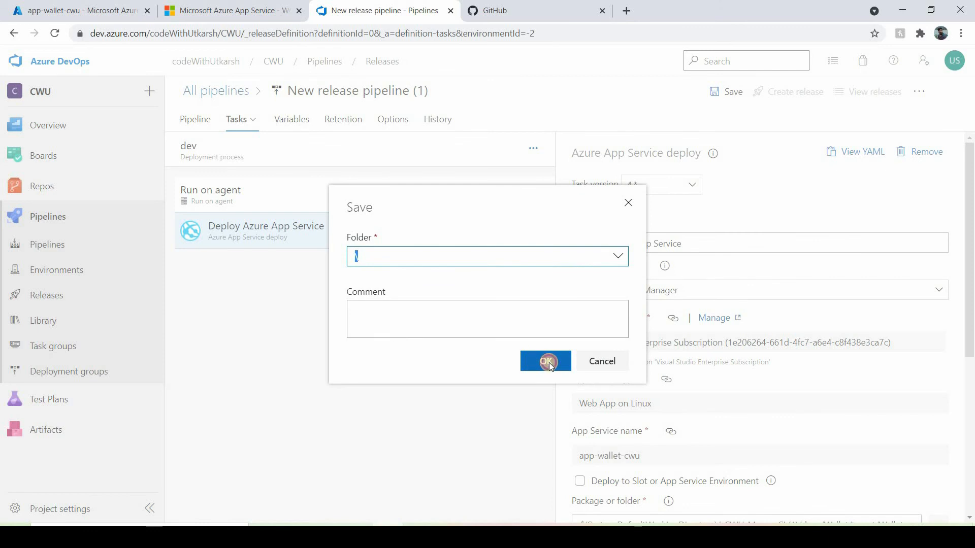
# Step: Create a release from the pipeline with artifact version 20210712.1 and open the dev stage's deployment logs
pyautogui.click(789, 94)
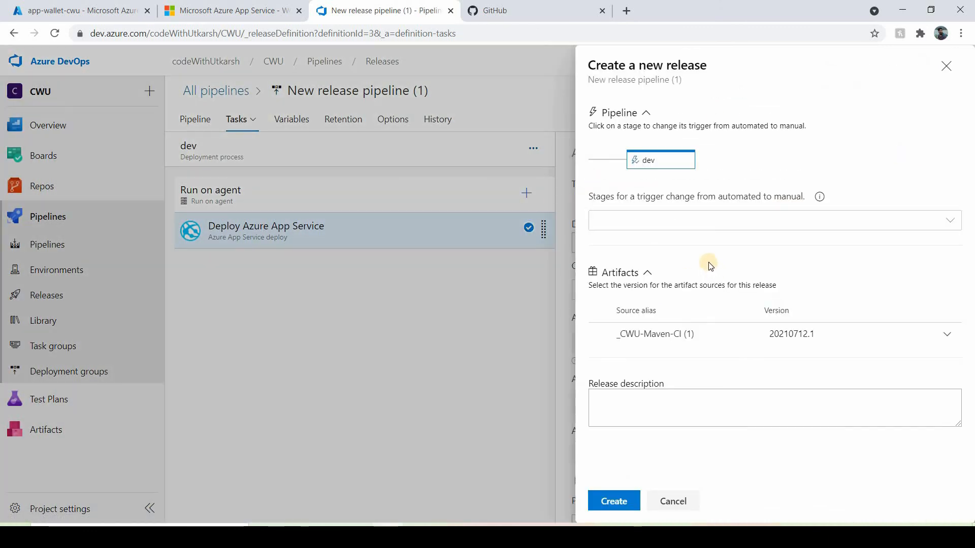
pyautogui.click(602, 500)
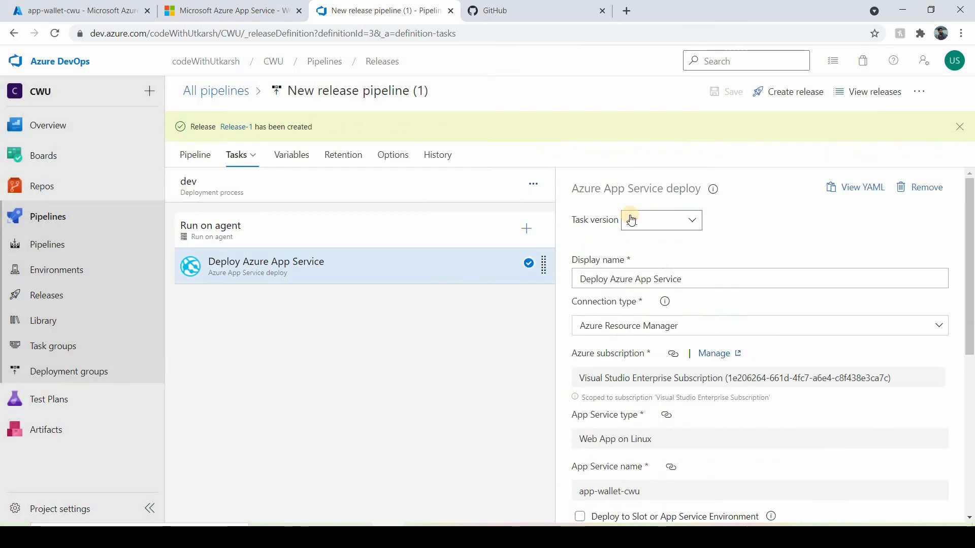
pyautogui.click(237, 127)
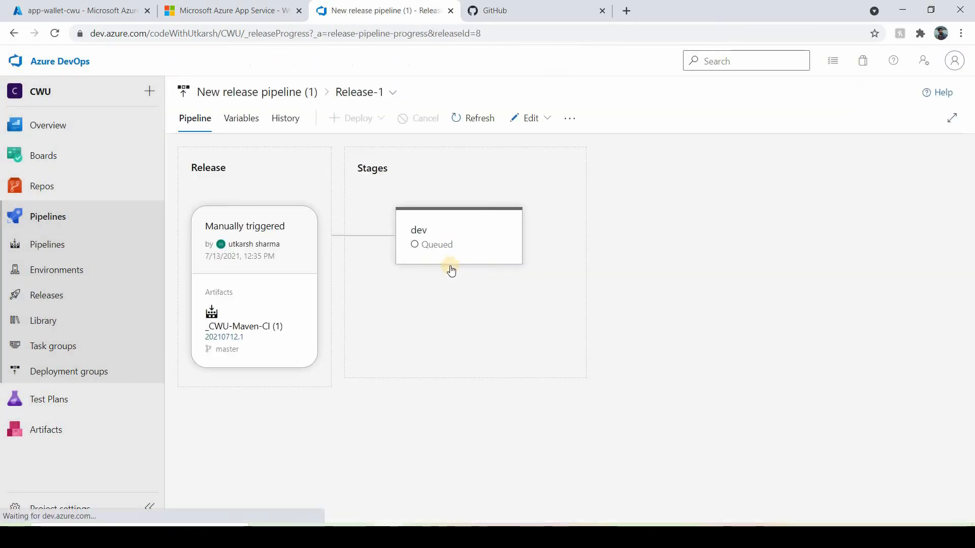
pyautogui.moveTo(455, 268)
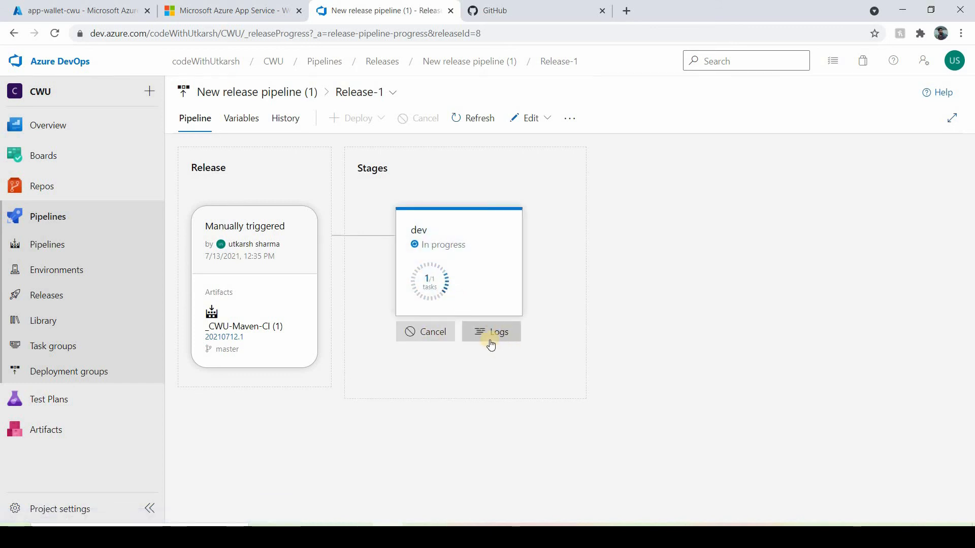
pyautogui.click(488, 335)
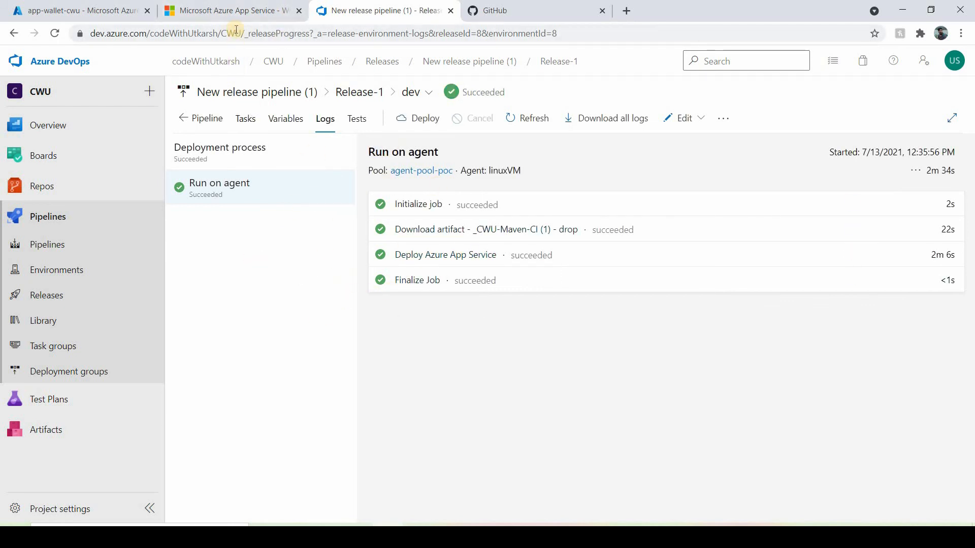
# Step: Switch to the deployed web app's page and reload app-wallet-cwu.azurewebsites.net
pyautogui.hotkey('ctrl', 'shift', 'Tab')
pyautogui.click(270, 32)
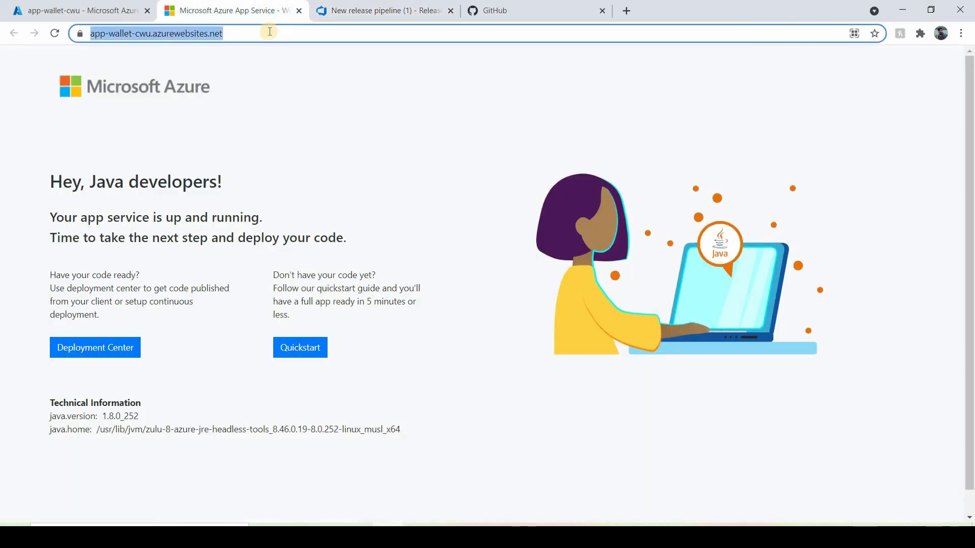
pyautogui.press('Return')
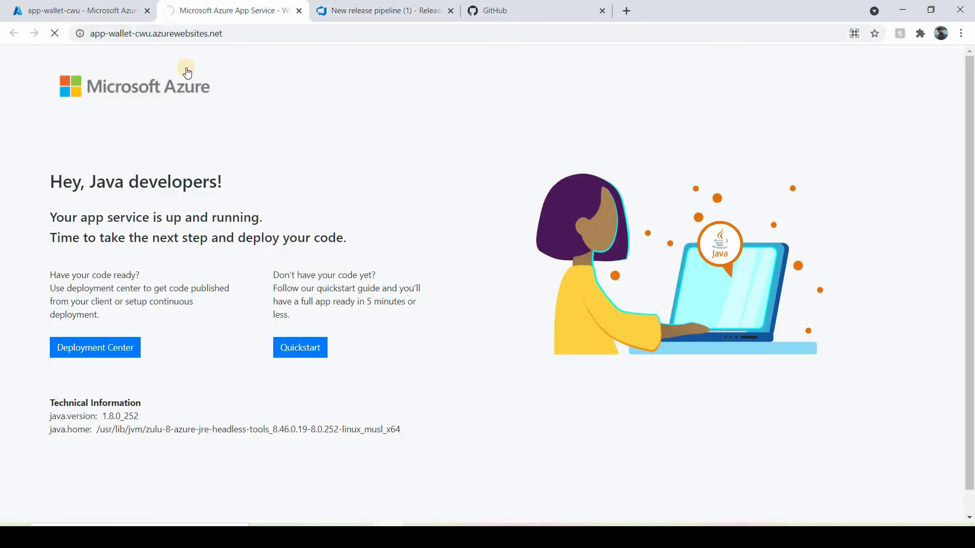
pyautogui.click(266, 32)
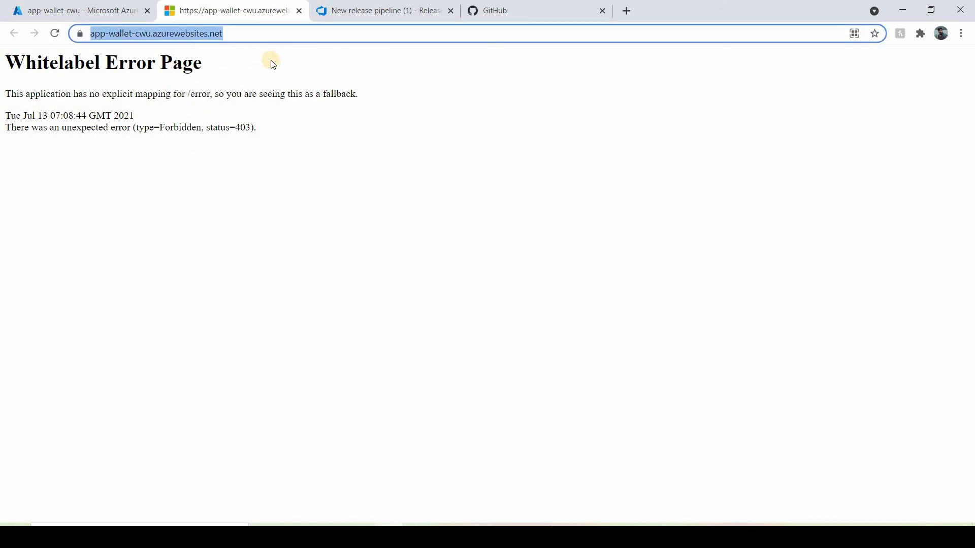
pyautogui.press('End')
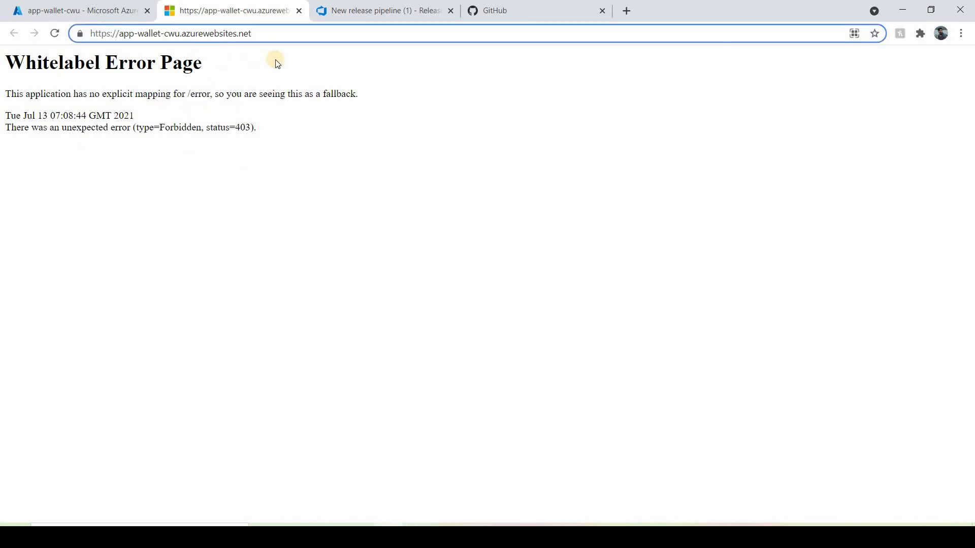
pyautogui.write('/s')
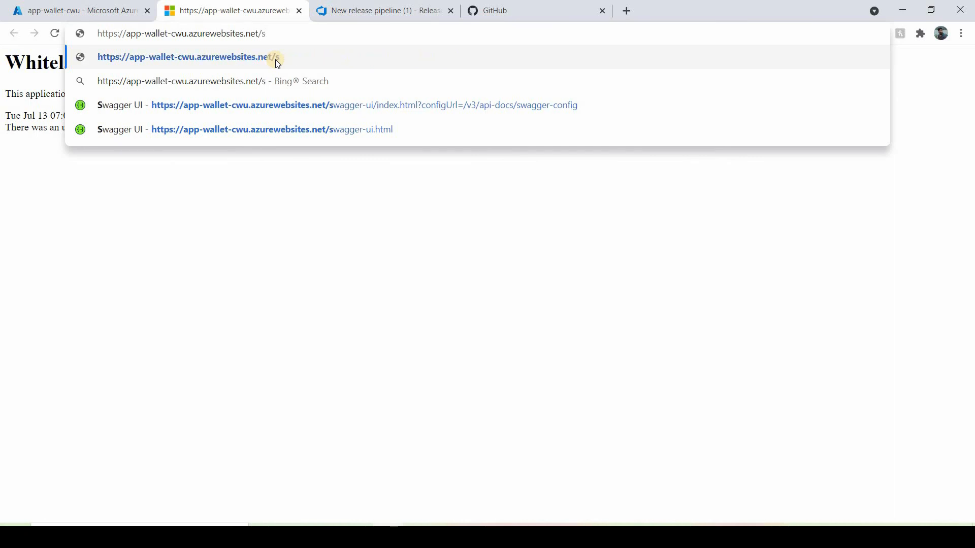
pyautogui.write('wagger-')
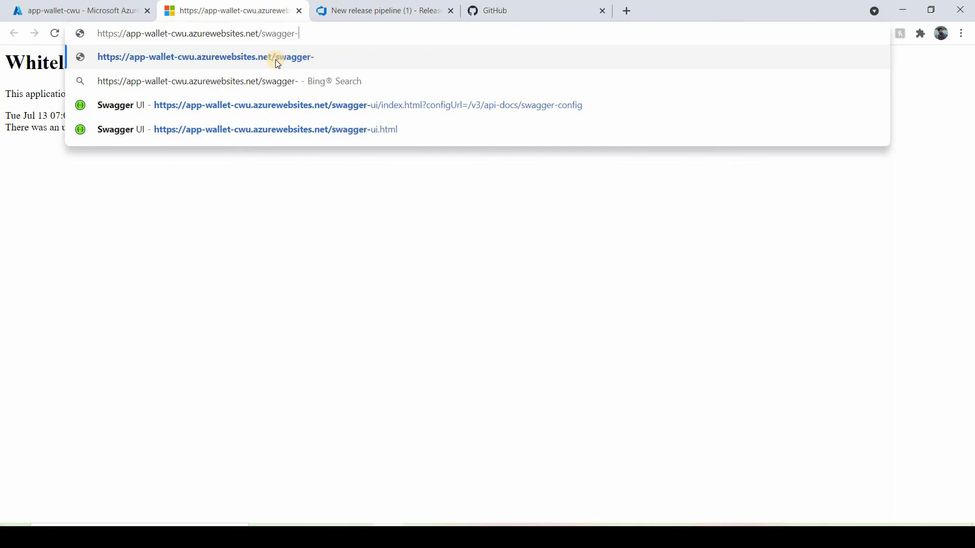
pyautogui.write('ui')
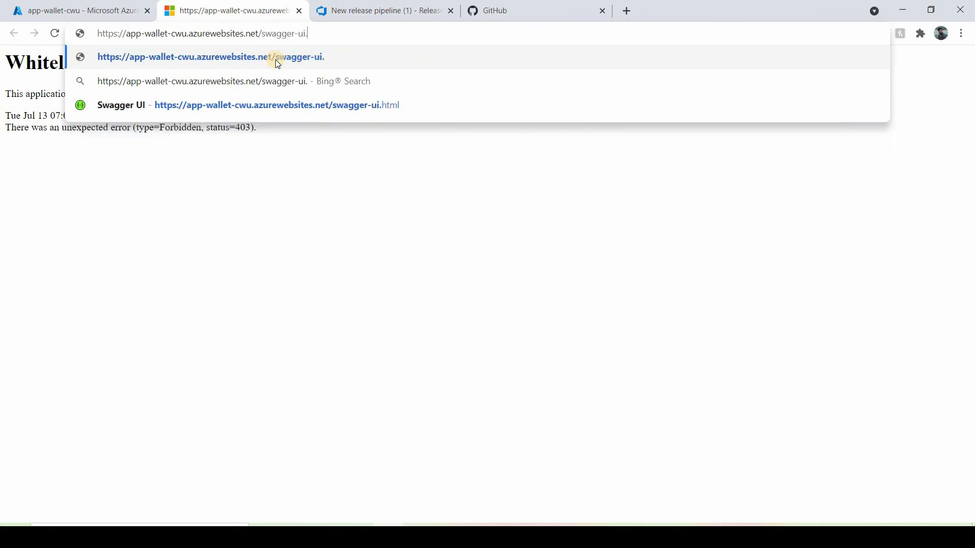
pyautogui.write('.html')
pyautogui.press('Return')
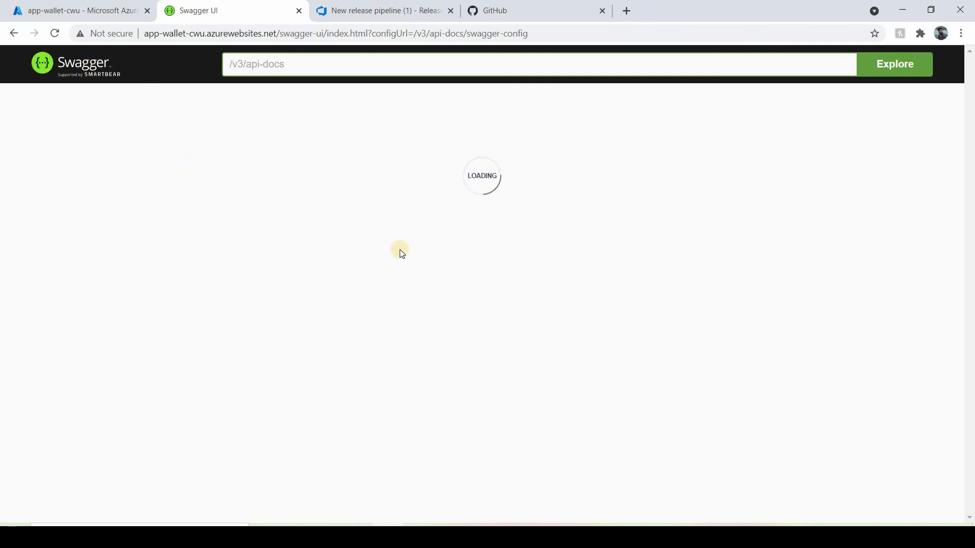
# Step: Examine the deployed Wallet API's user, wallet and auth controller endpoints and its App Service host address in Swagger UI
pyautogui.scroll(-5, 242, 382)
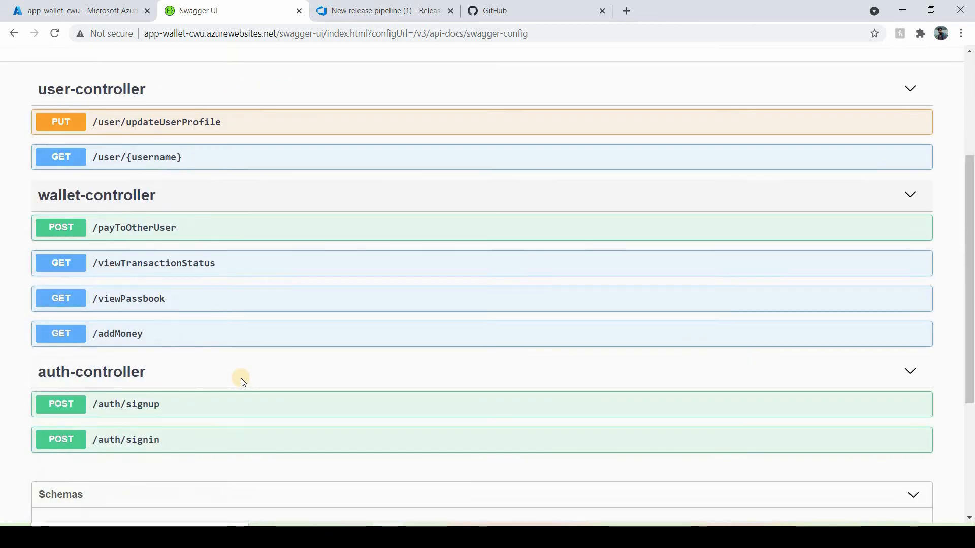
pyautogui.scroll(4, 241, 382)
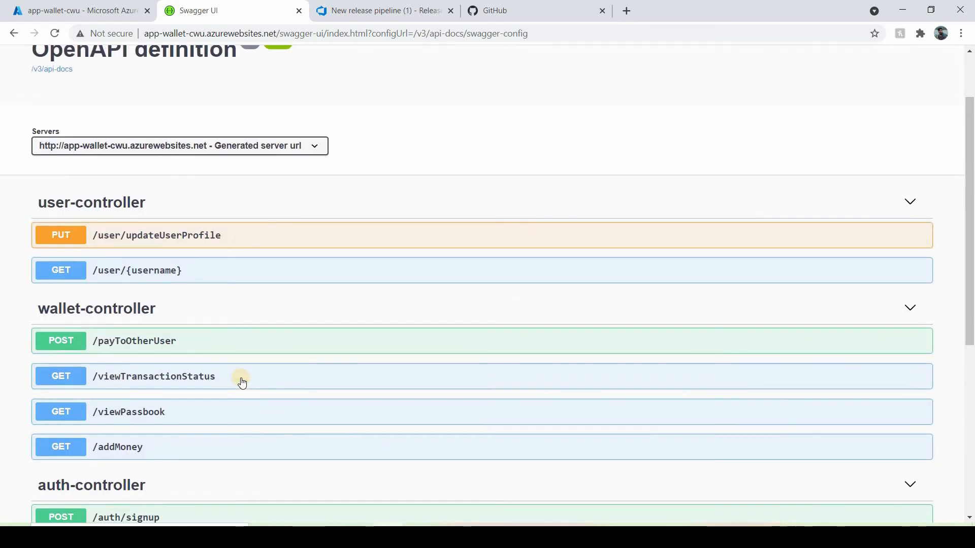
pyautogui.scroll(2, 242, 383)
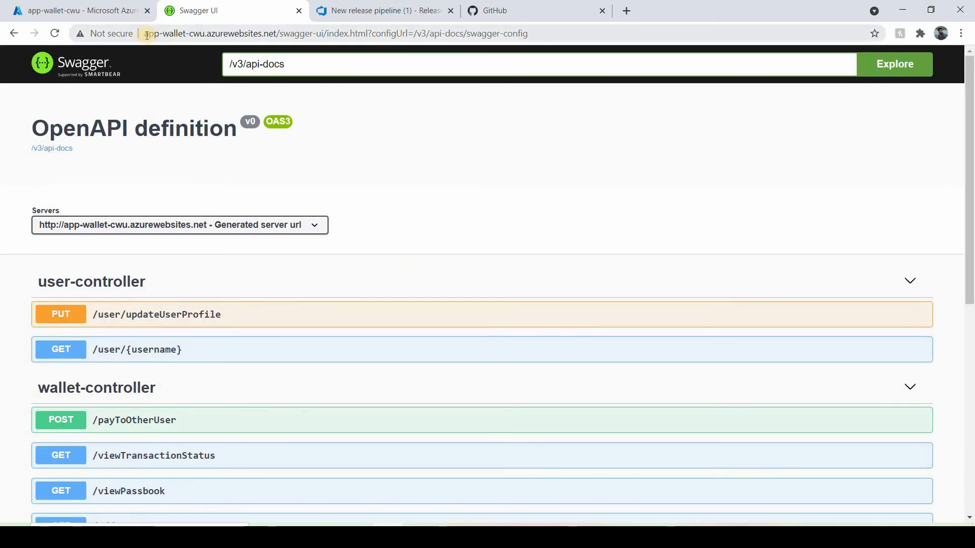
pyautogui.moveTo(145, 33); pyautogui.dragTo(278, 30)
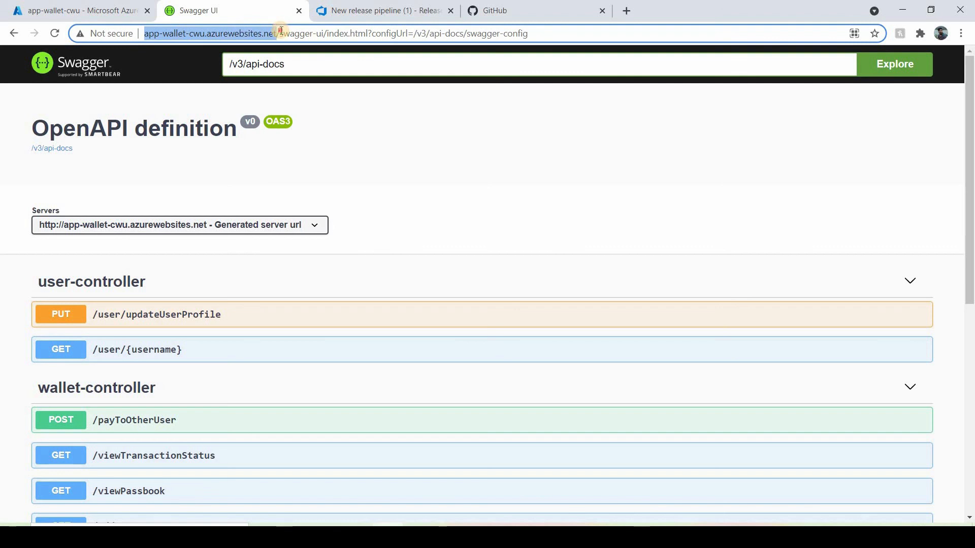
pyautogui.click(229, 32)
pyautogui.scroll(-8, 441, 238)
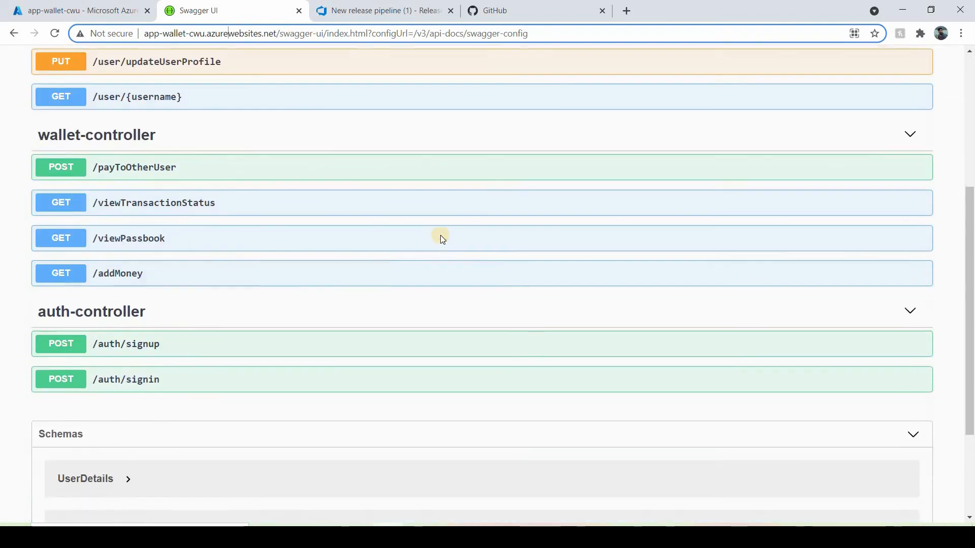
pyautogui.scroll(8, 441, 238)
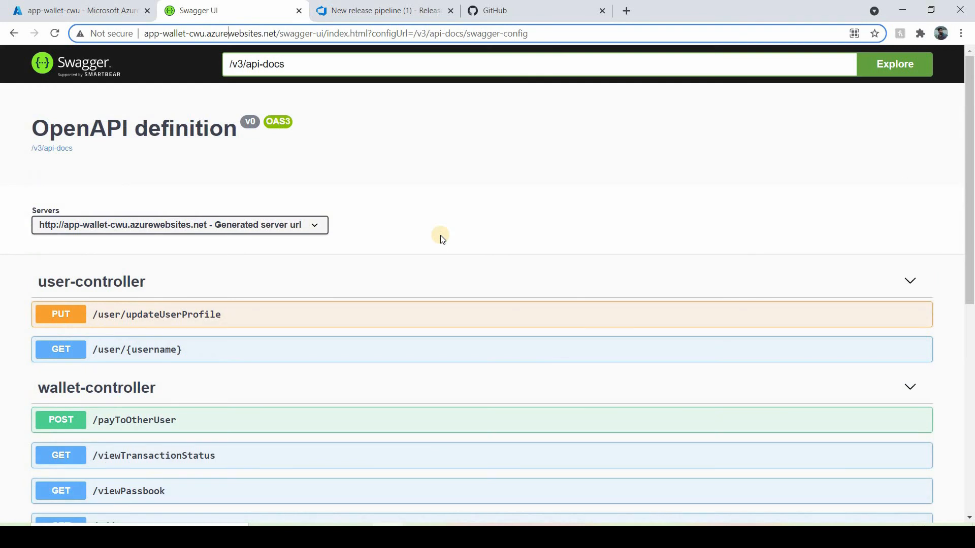